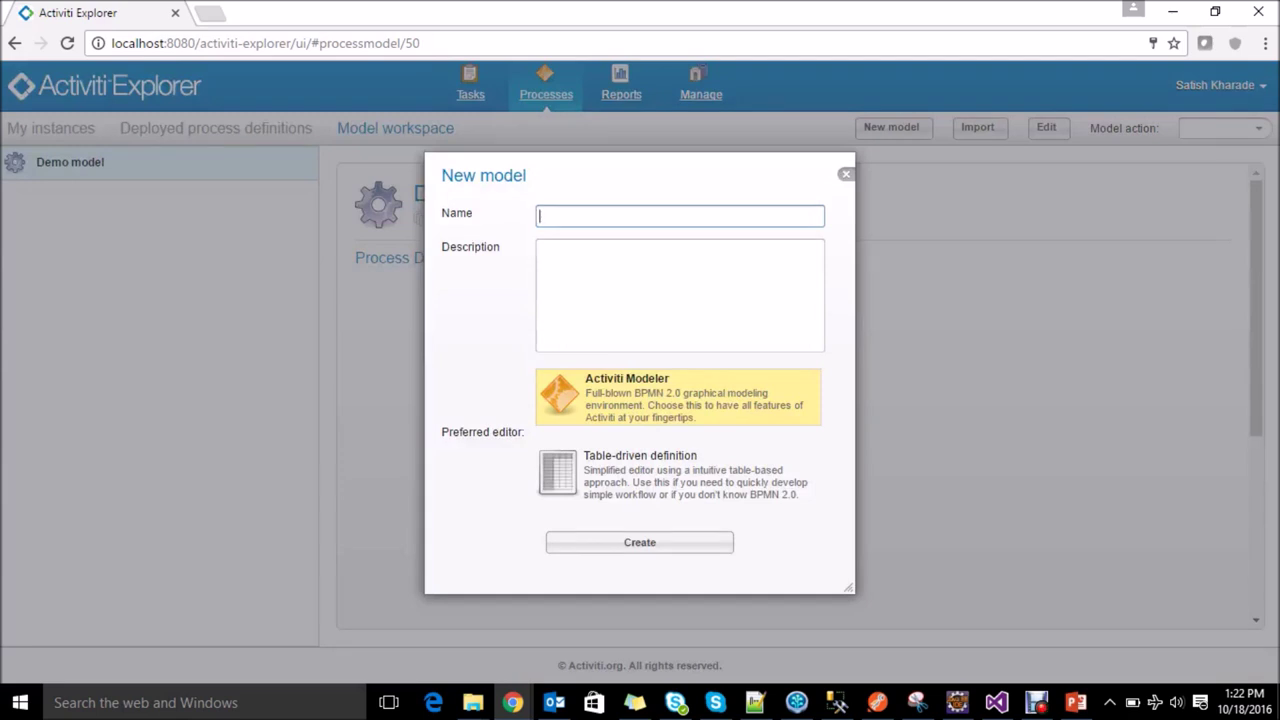
Step: Enter 'Vacation Request' as the model name and 'The process to handle the vacations' as its description
type("Vacation Request")
key("Tab")
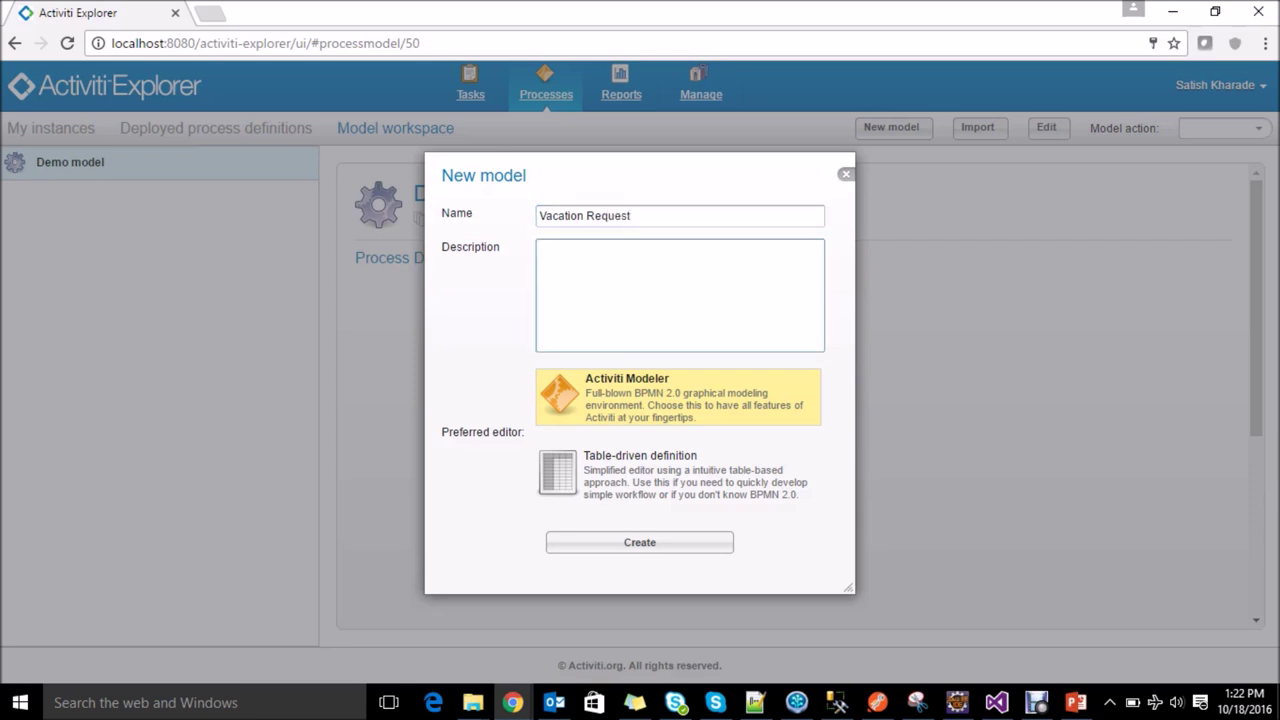
type("The process to handle ")
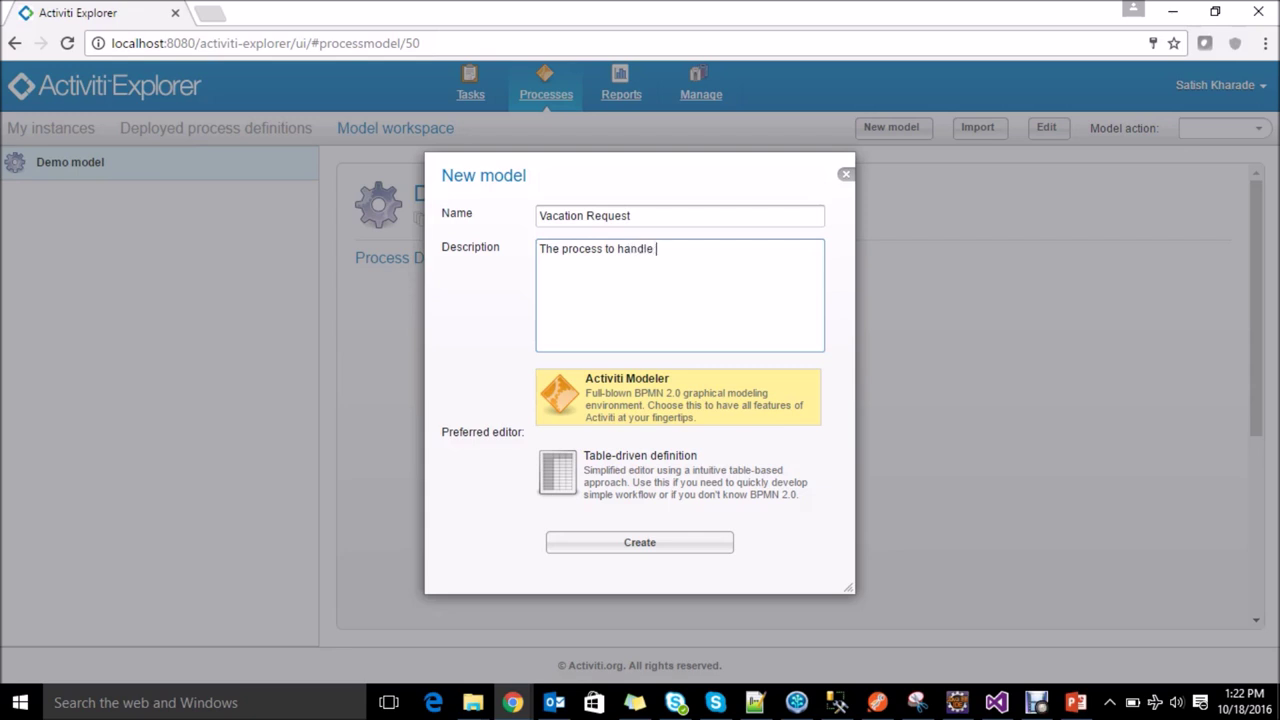
type("the vacations")
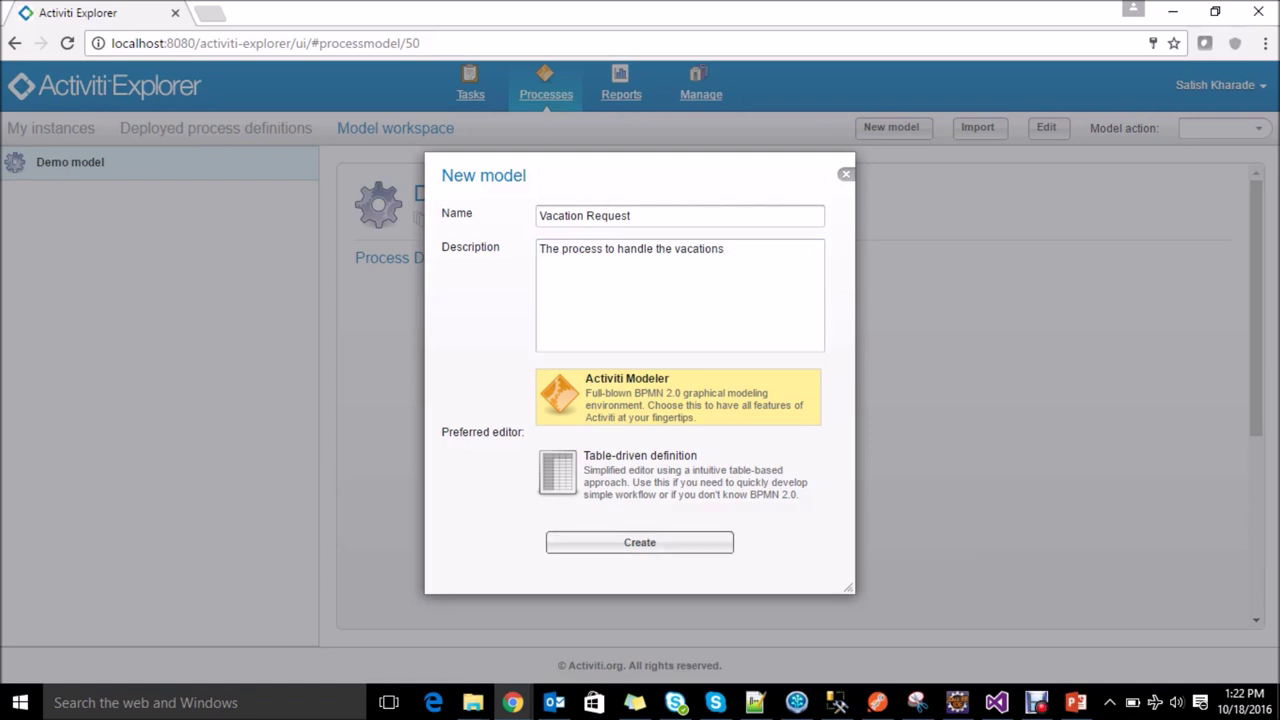
Step: Create the model in the editor and expand the Start Events, Activities and Structural palette groups
left_click(639, 542)
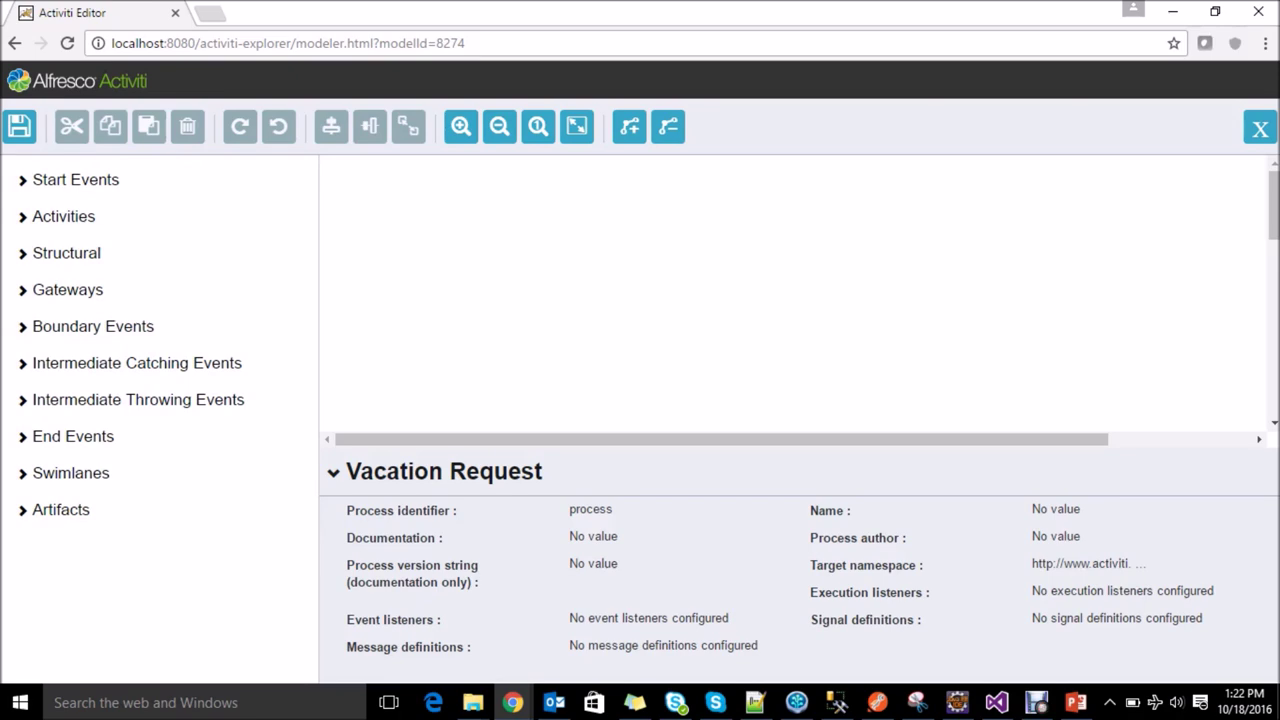
left_click(75, 179)
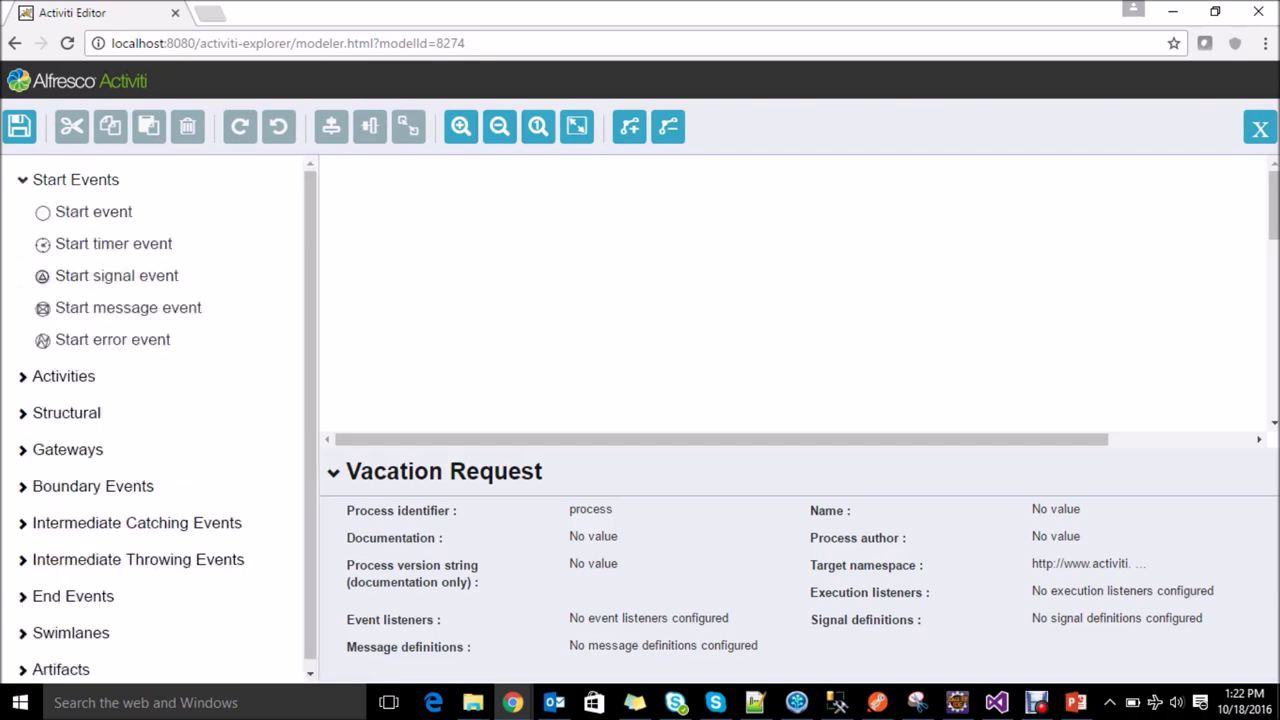
left_click(63, 374)
scroll(160, 400, "down", 2)
scroll(160, 400, "down", 1)
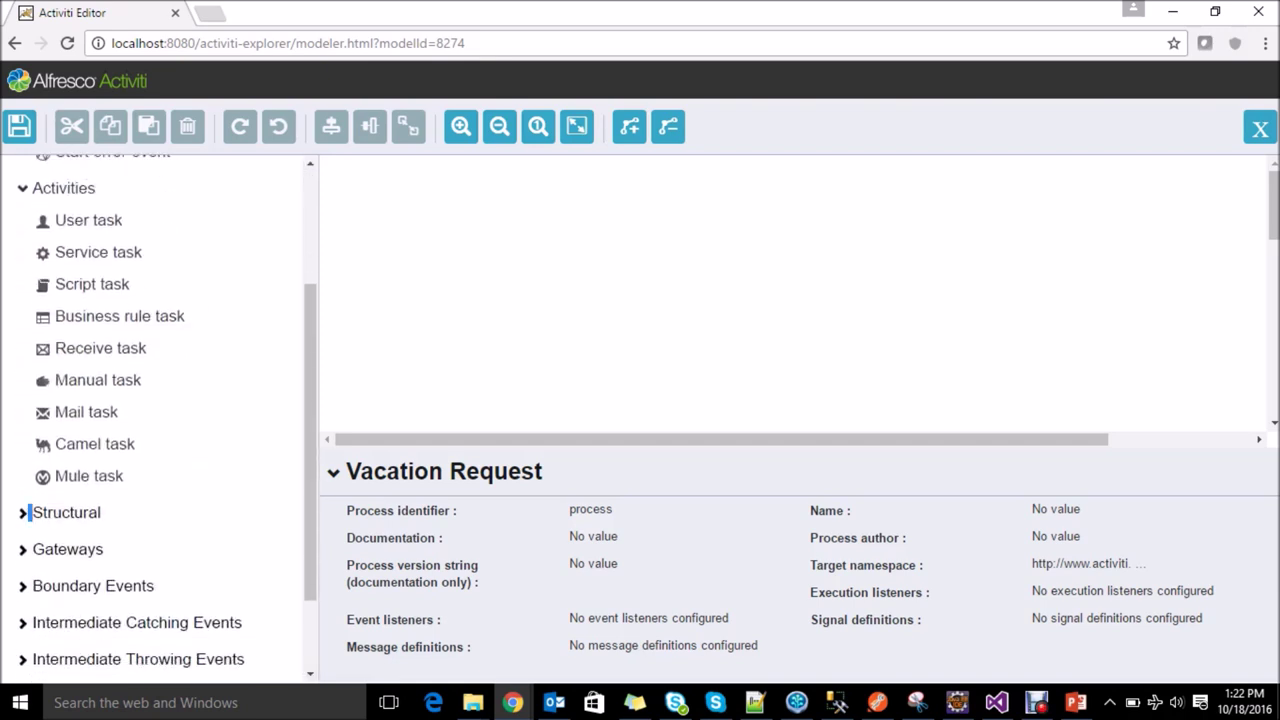
left_click(30, 512)
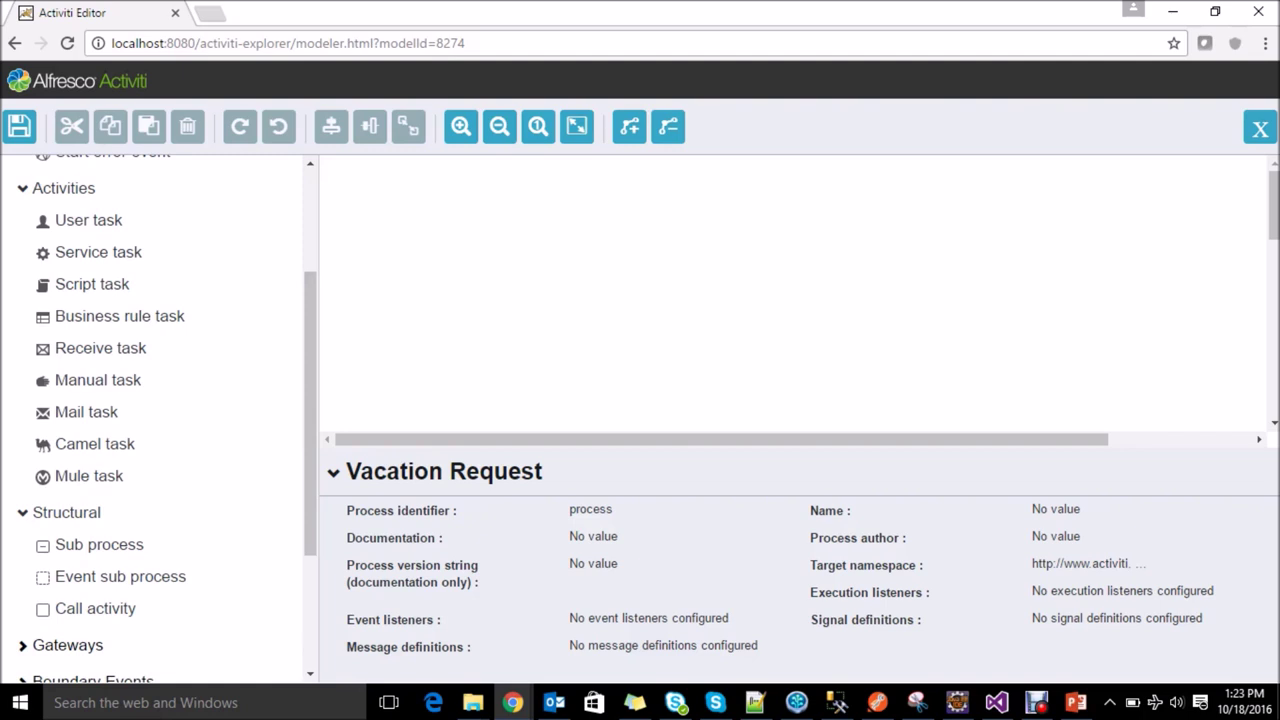
scroll(150, 420, "up", 2)
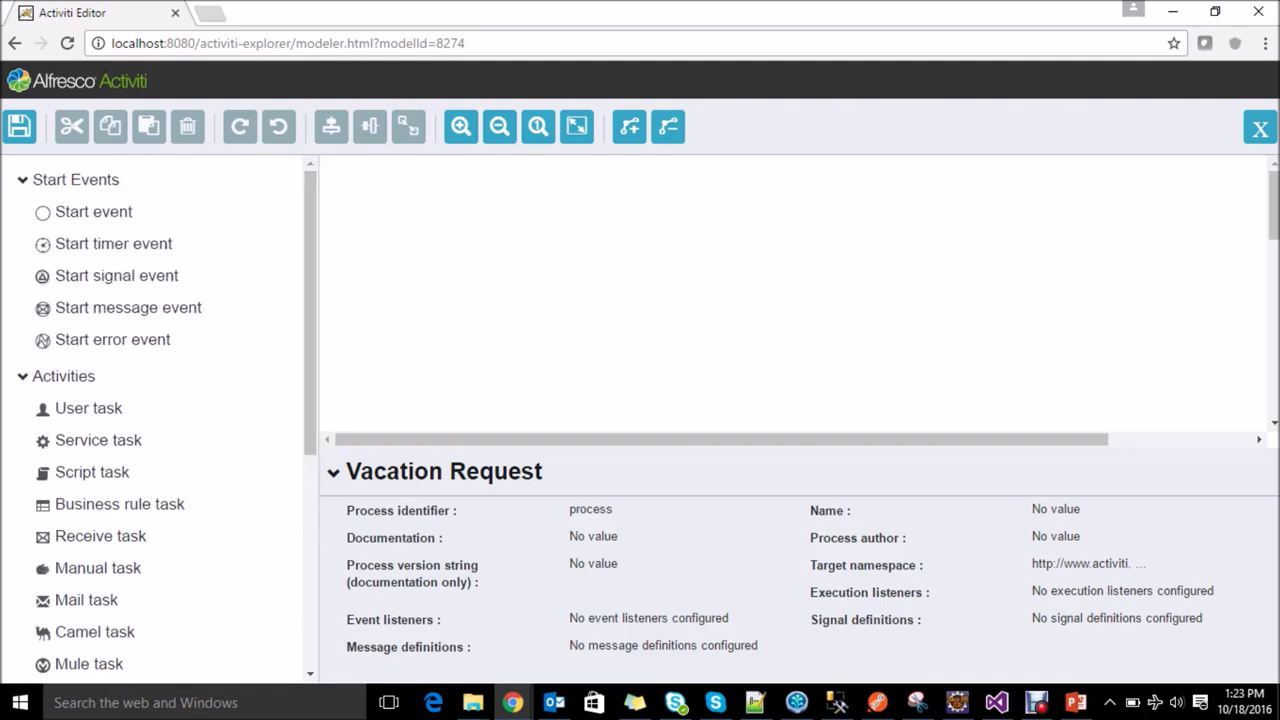
Step: Place a start event on the canvas, named 'Start' with Id 'start', and open its form properties
left_click_drag(93, 211, 500, 245)
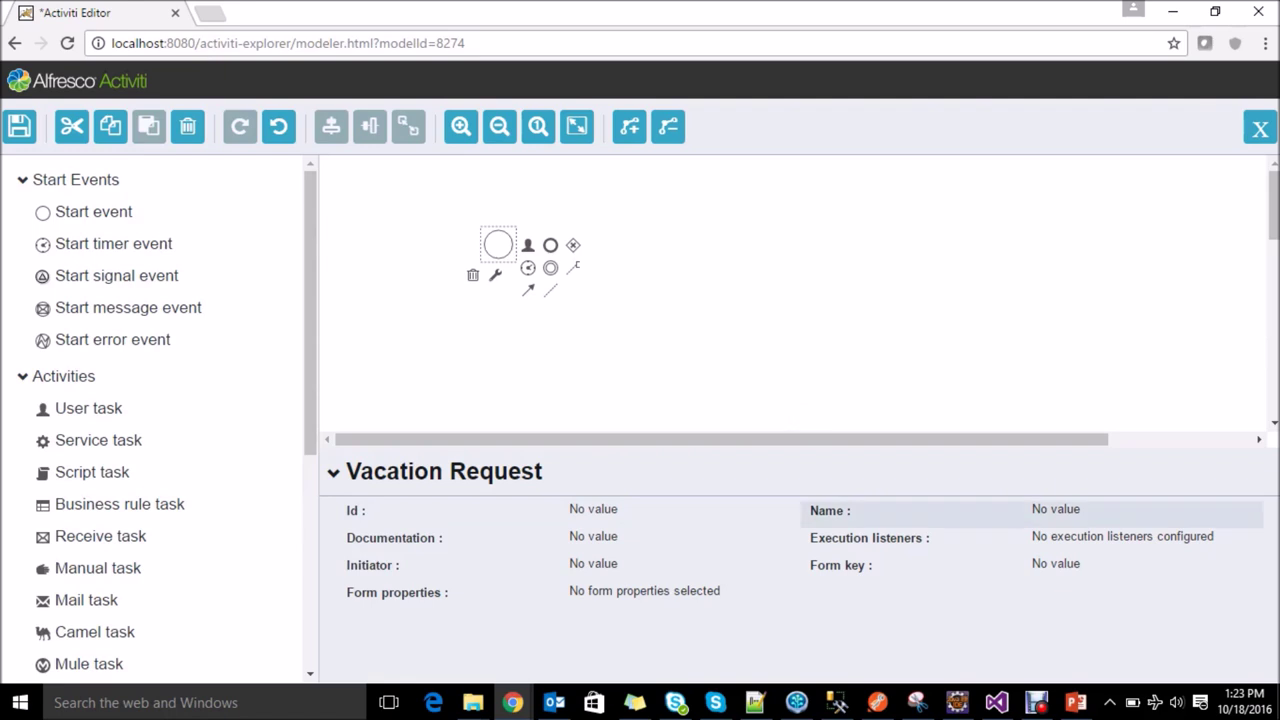
left_click(1056, 510)
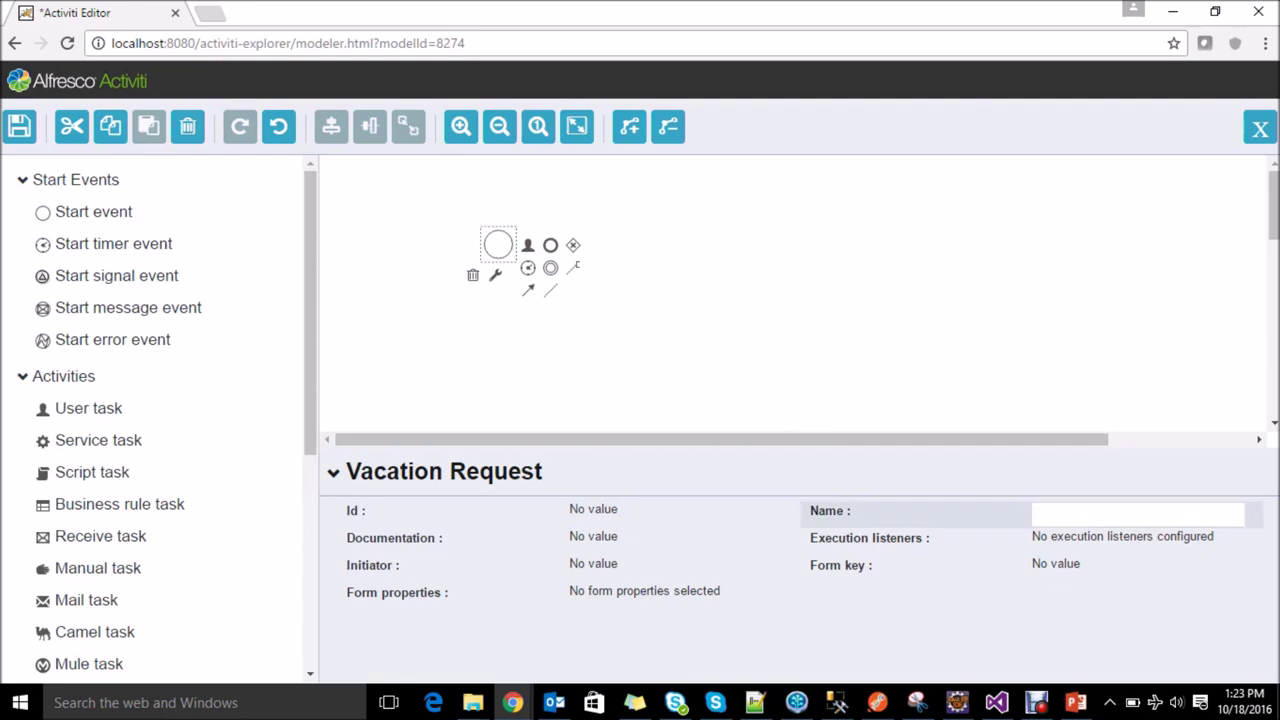
type("Start")
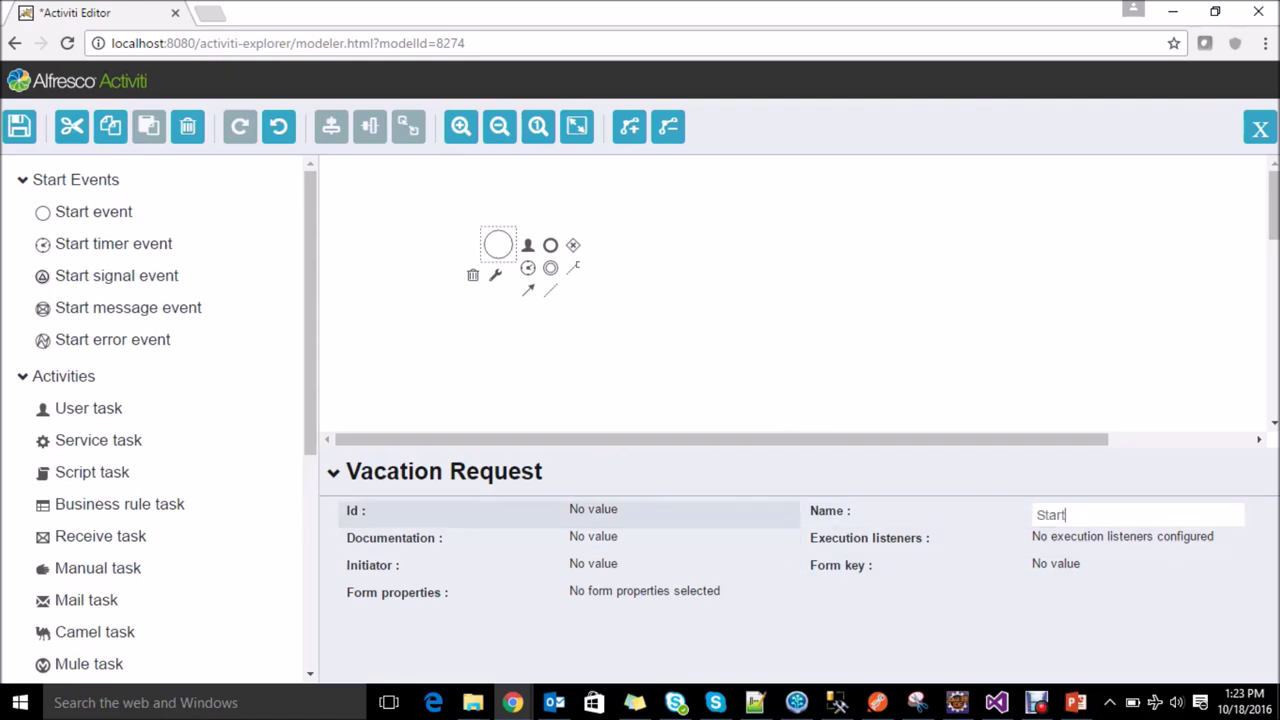
left_click(675, 513)
type("sa")
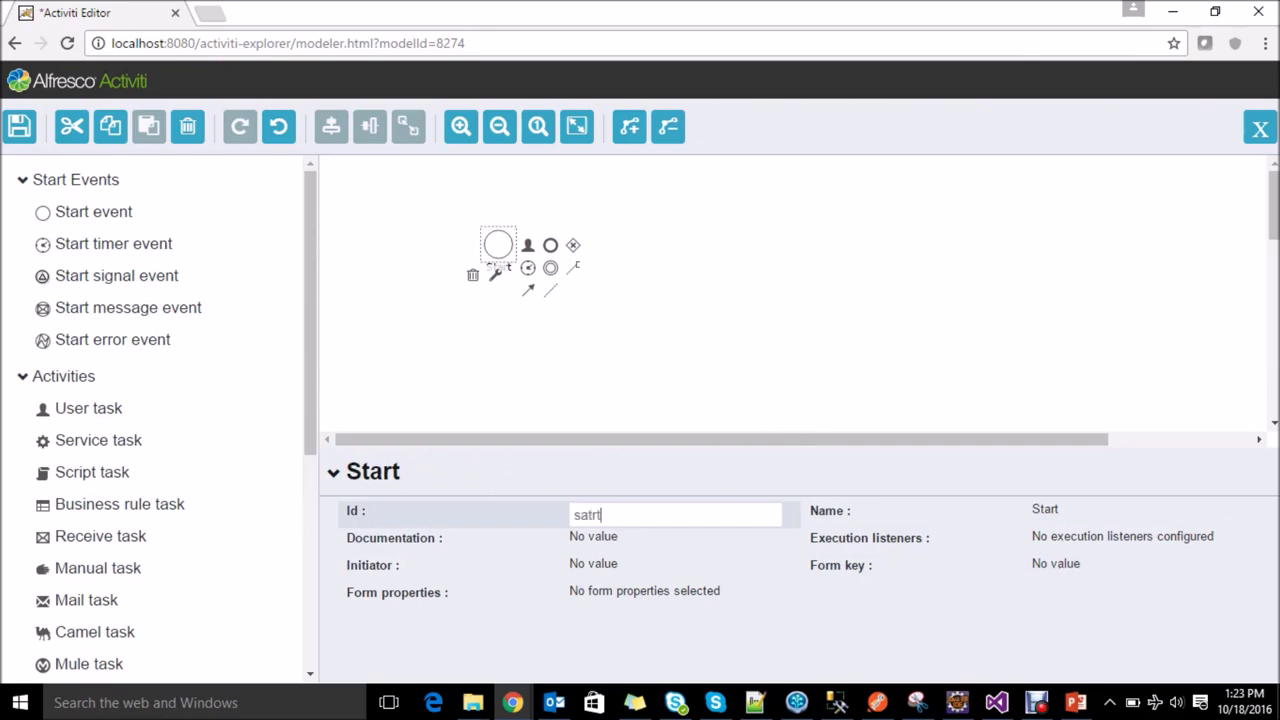
key("BackSpace")
type("tart")
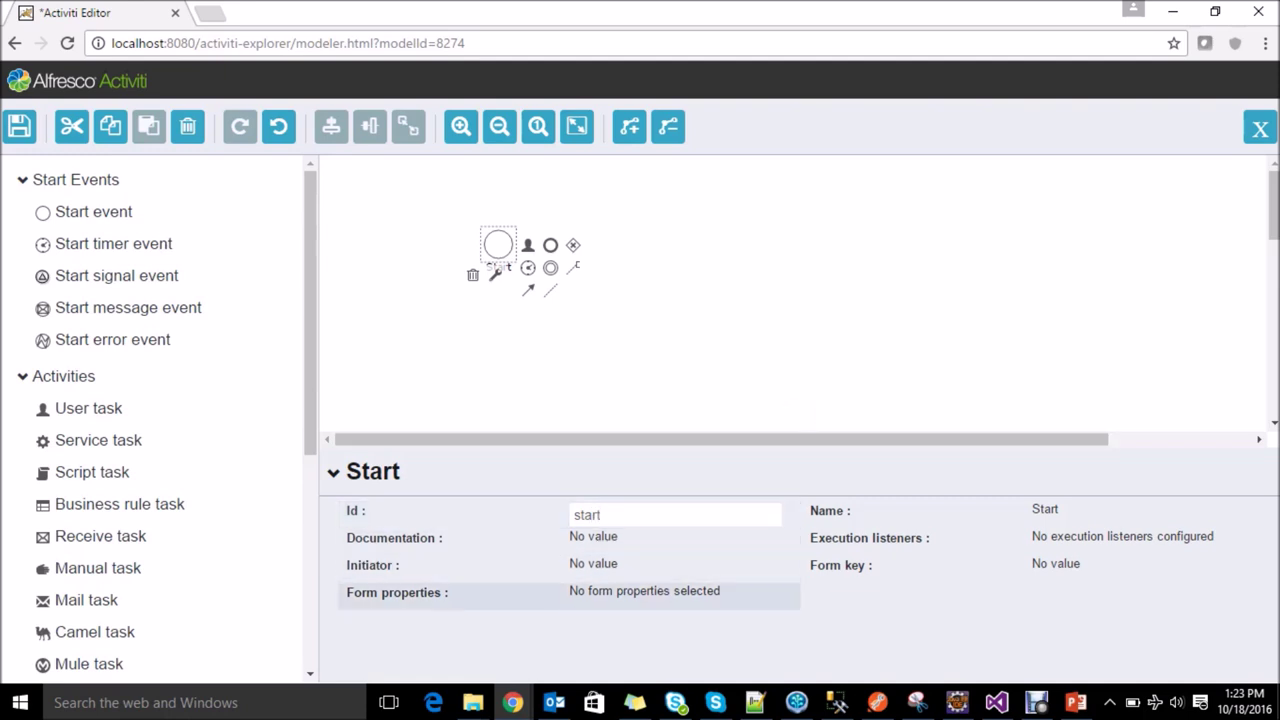
left_click(643, 591)
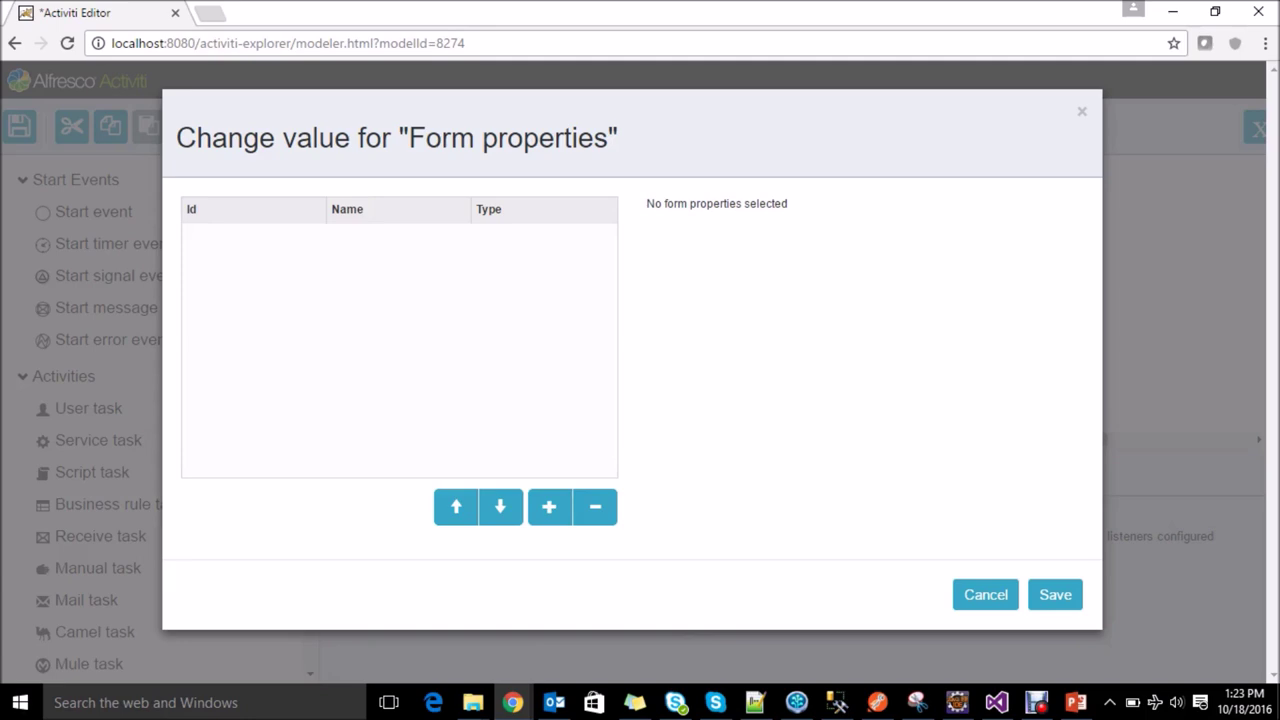
Step: Add three form properties and set the first one's Id to 'startdate'
left_click(549, 507)
left_click(549, 507)
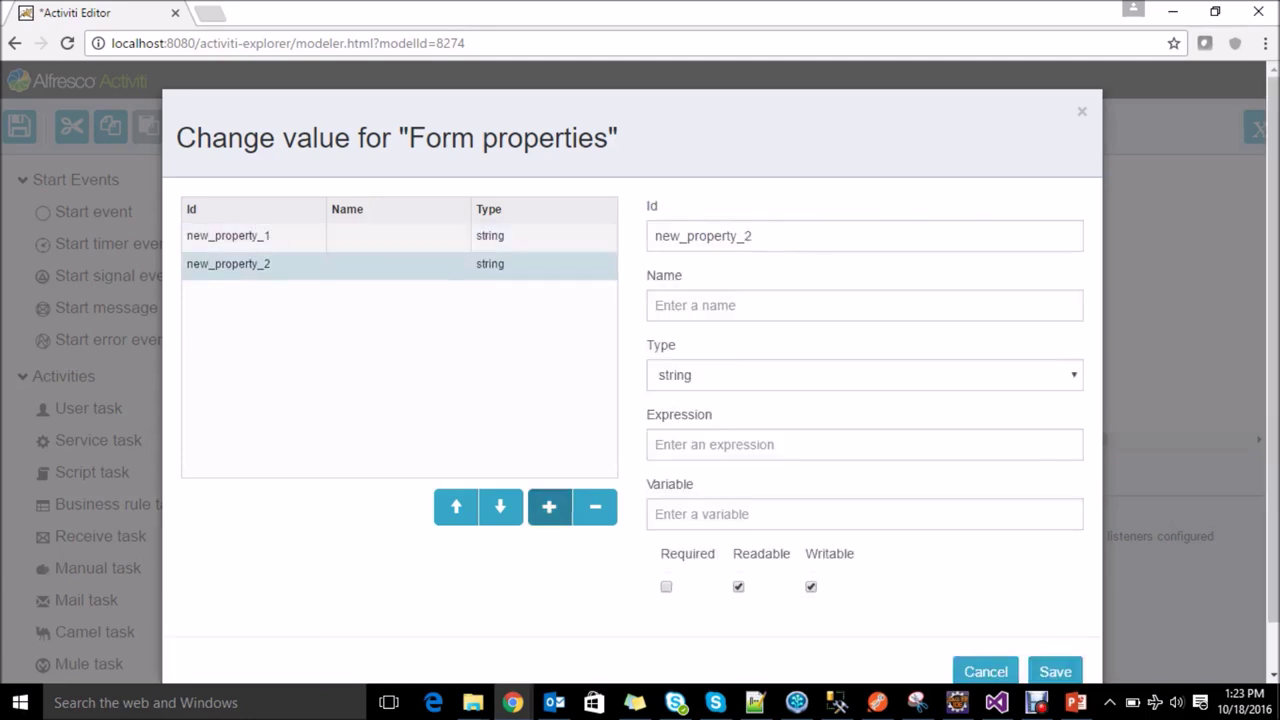
left_click(549, 507)
left_click(228, 236)
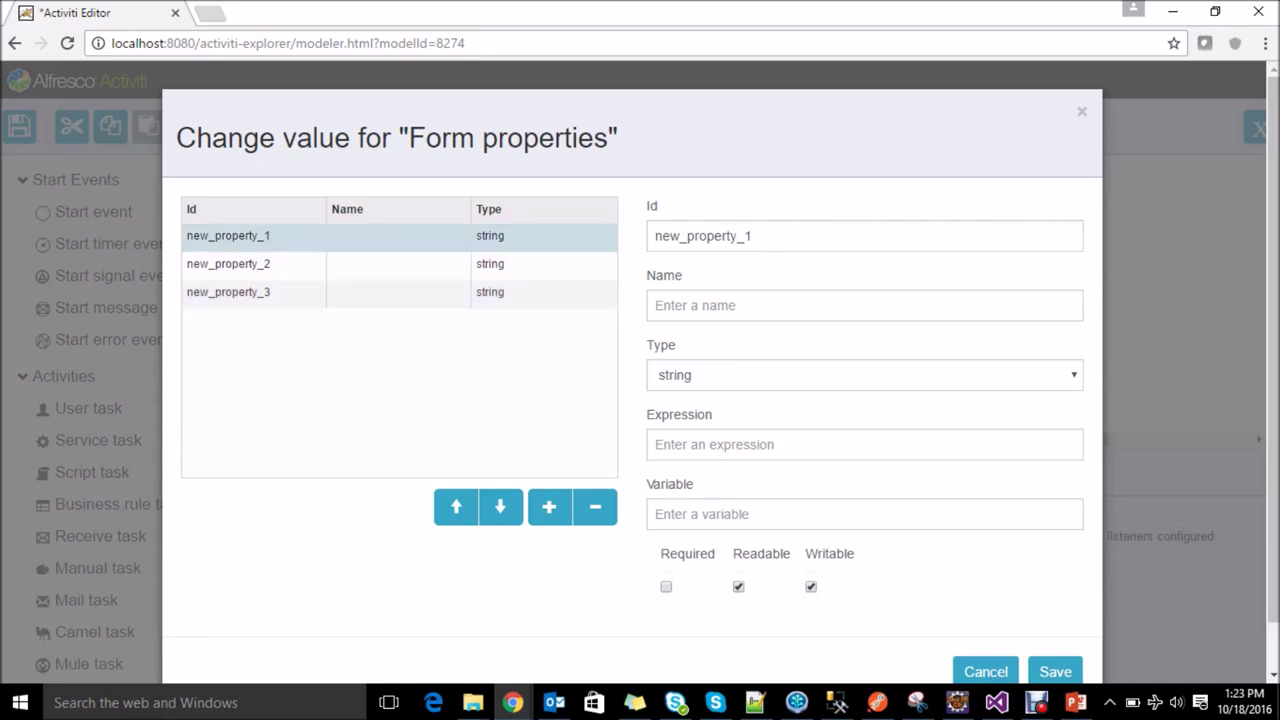
left_click_drag(661, 236, 760, 236)
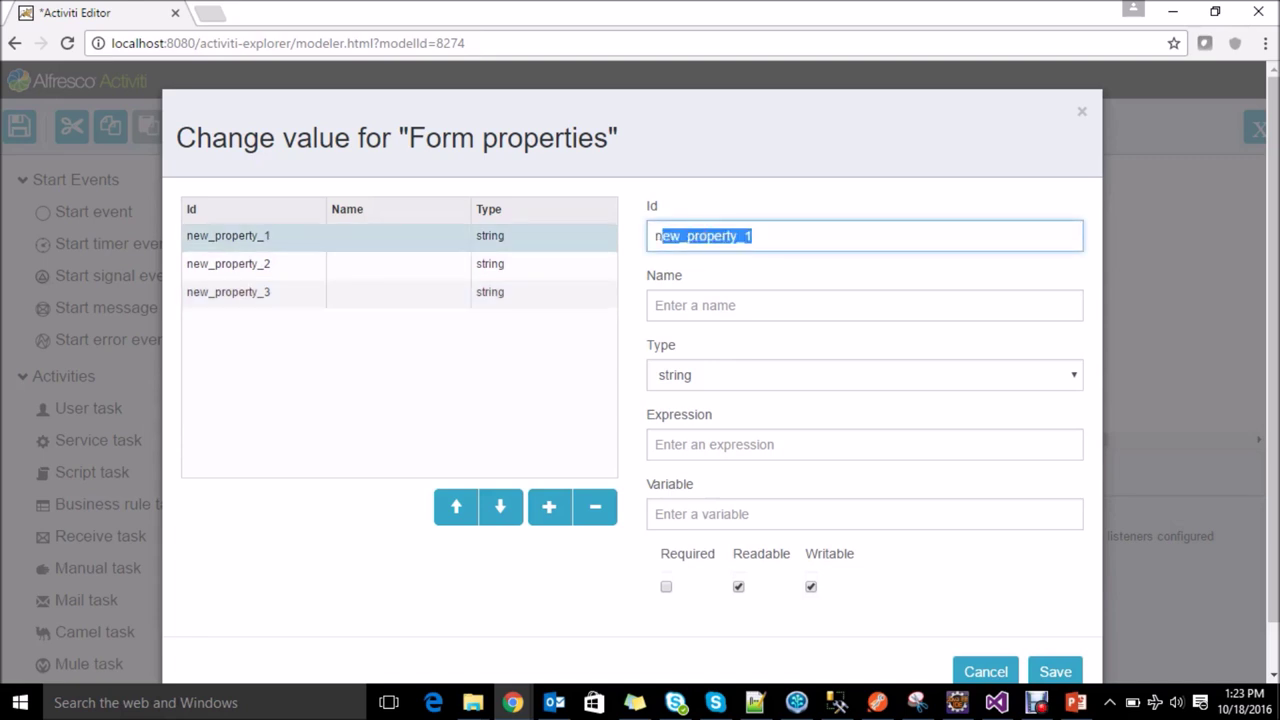
key("ctrl+a")
type("Stad")
key("BackSpace")
key("BackSpace")
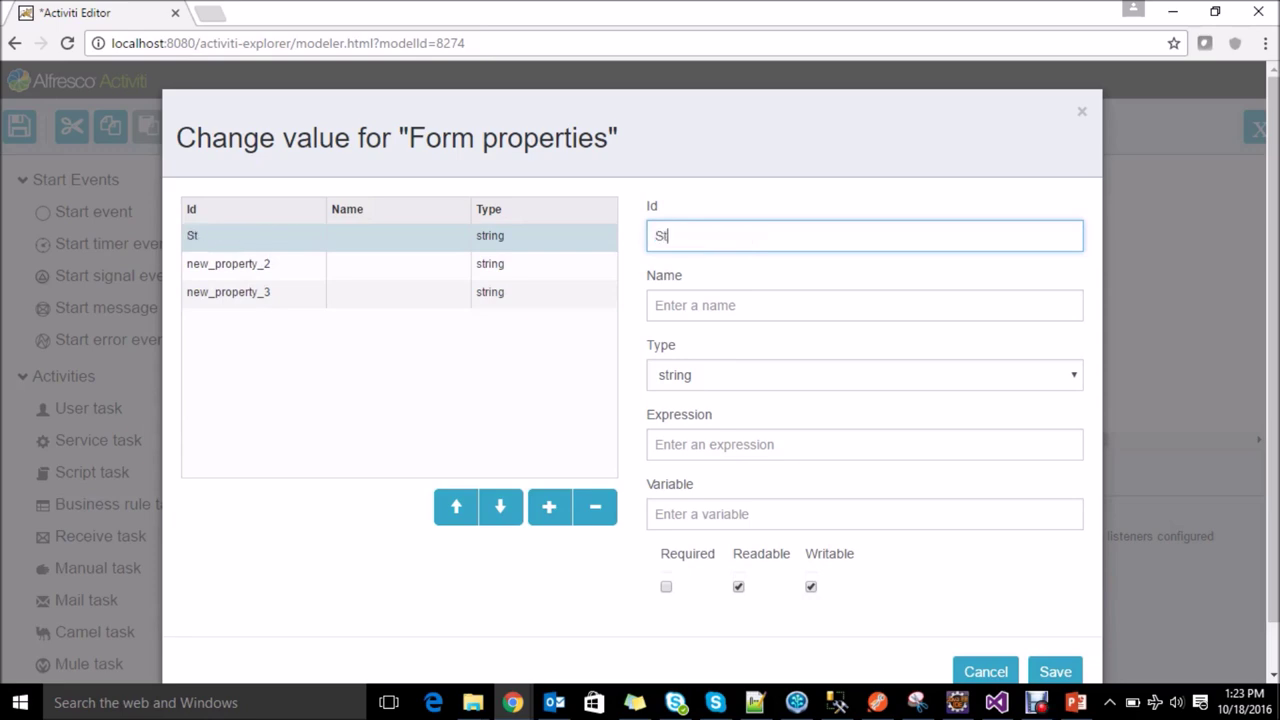
key("BackSpace")
key("BackSpace")
type("startdate")
Step: Name the first property 'Start Date' and make its type date
key("Tab")
type("Sa")
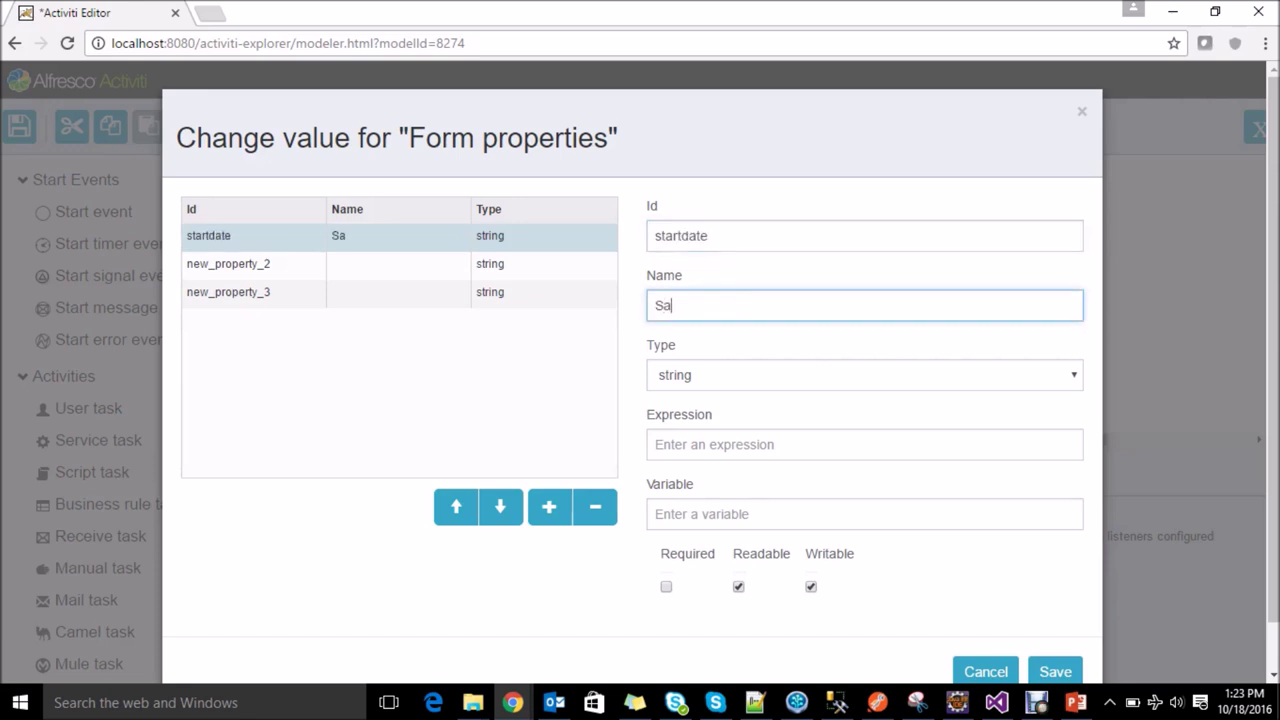
type("tr")
key("BackSpace")
key("BackSpace")
type("t")
key("BackSpace")
key("BackSpace")
type("tart Date")
key("Tab")
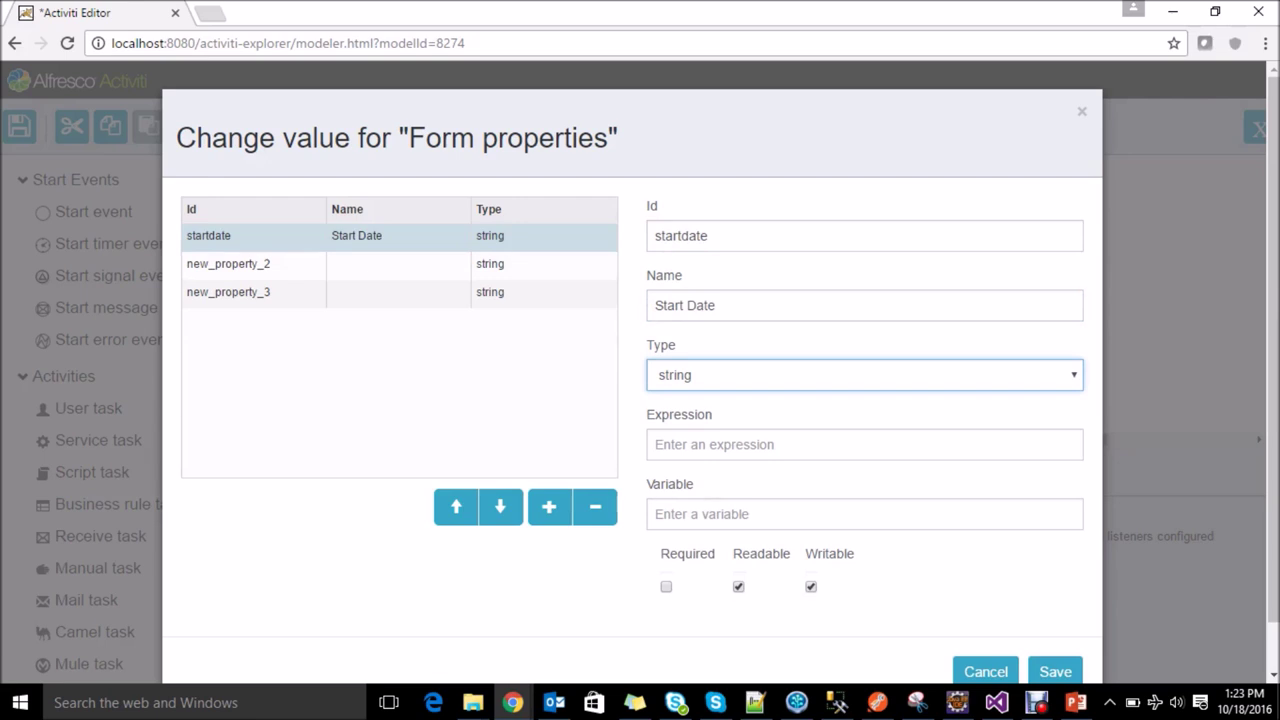
key("alt+Down")
key("Down")
key("Down")
key("Down")
key("Return")
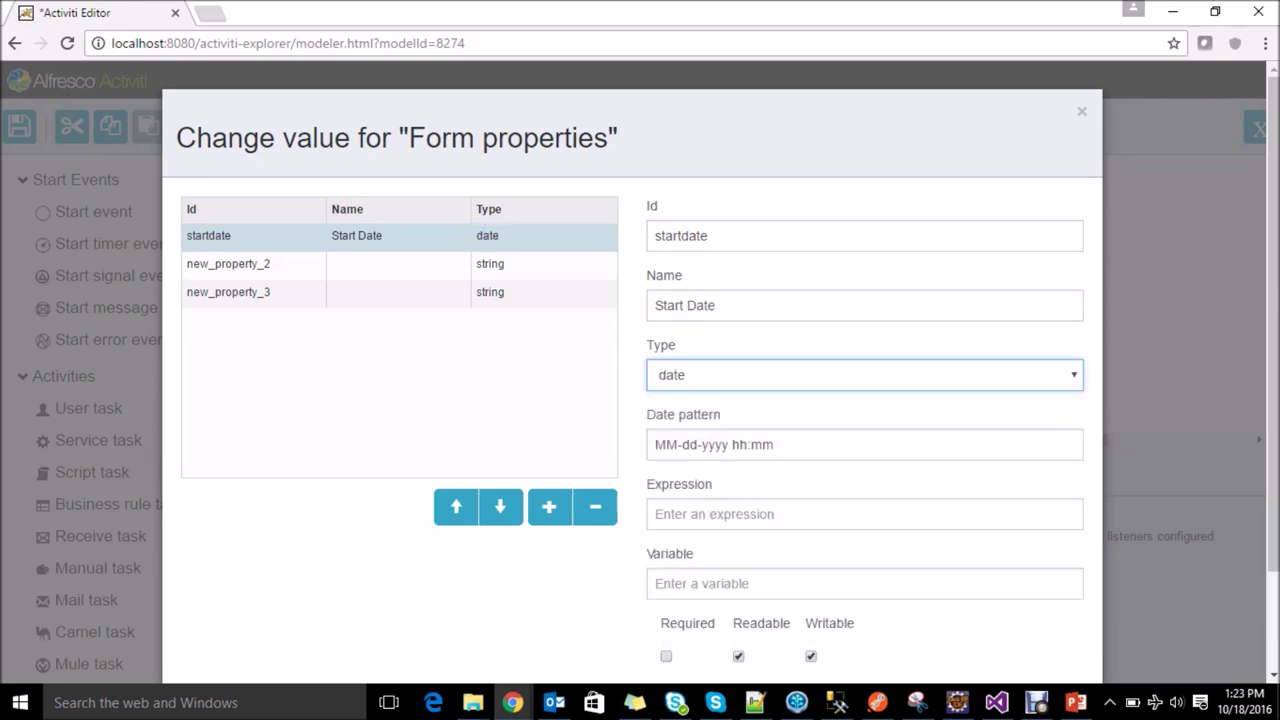
key("Tab")
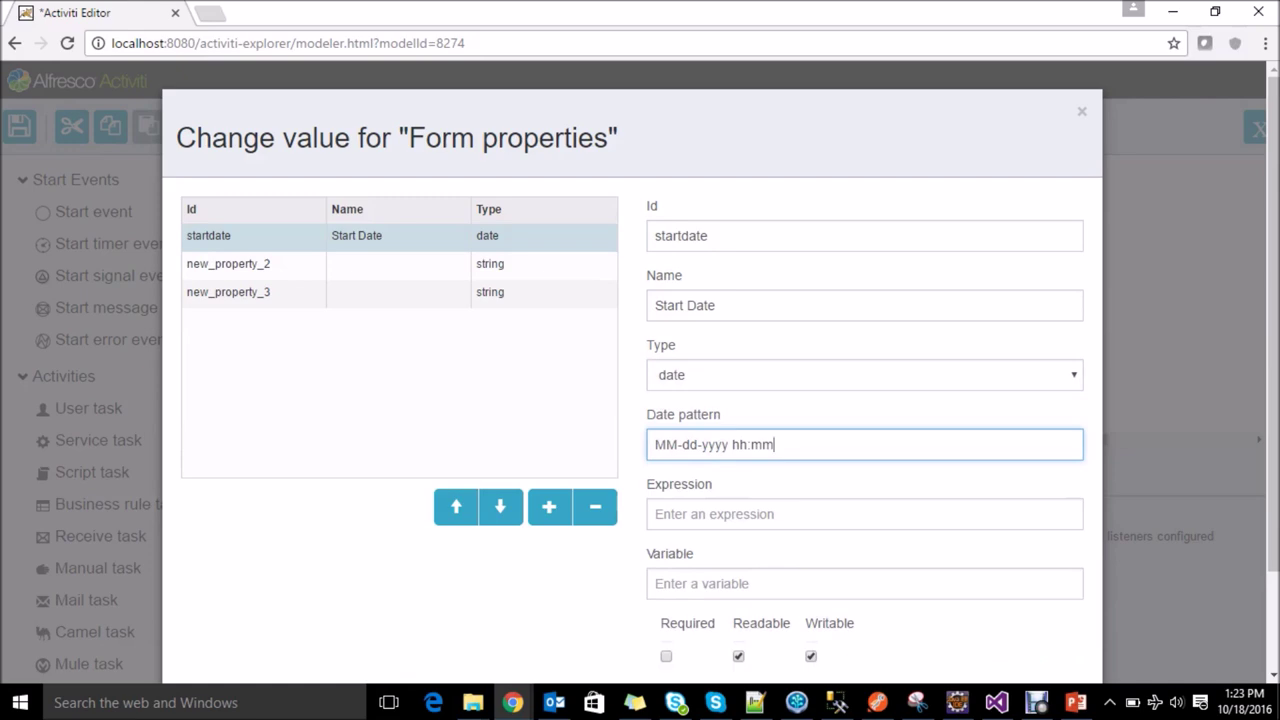
scroll(632, 370, "down", 2)
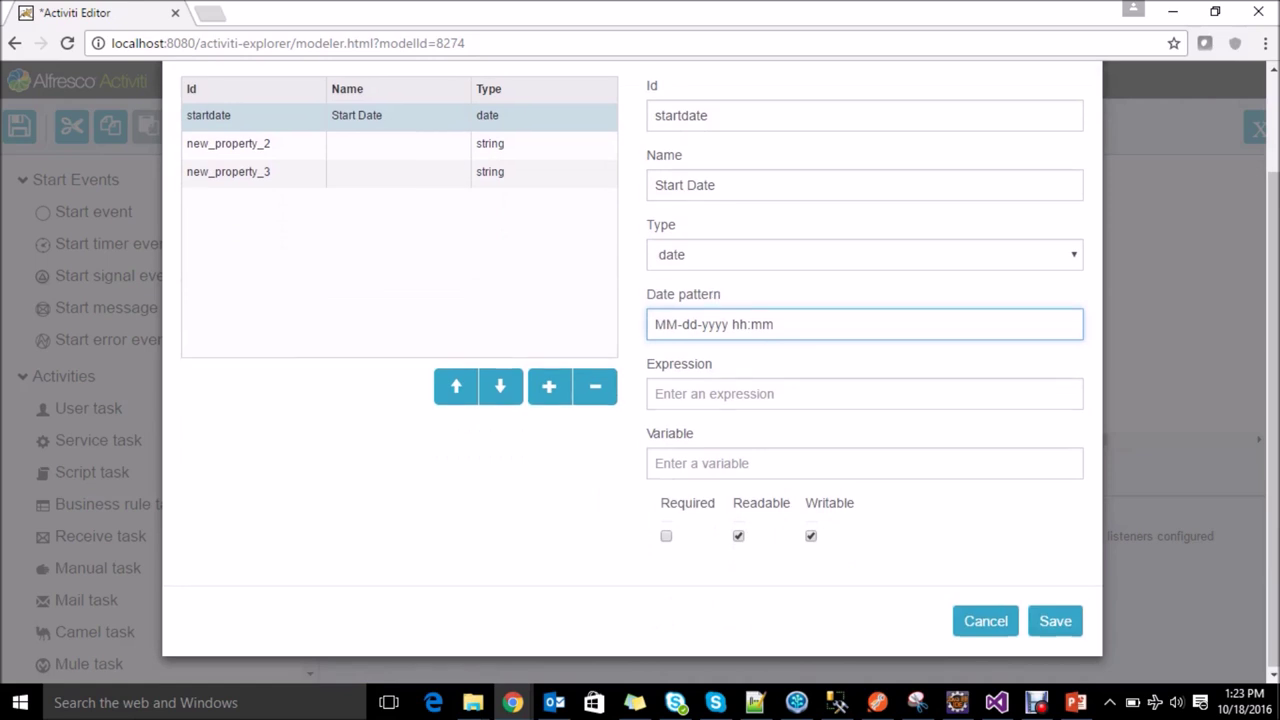
scroll(632, 370, "up", 2)
Step: Set the second property's Id to 'days' and its name to 'No of Days'
left_click(228, 263)
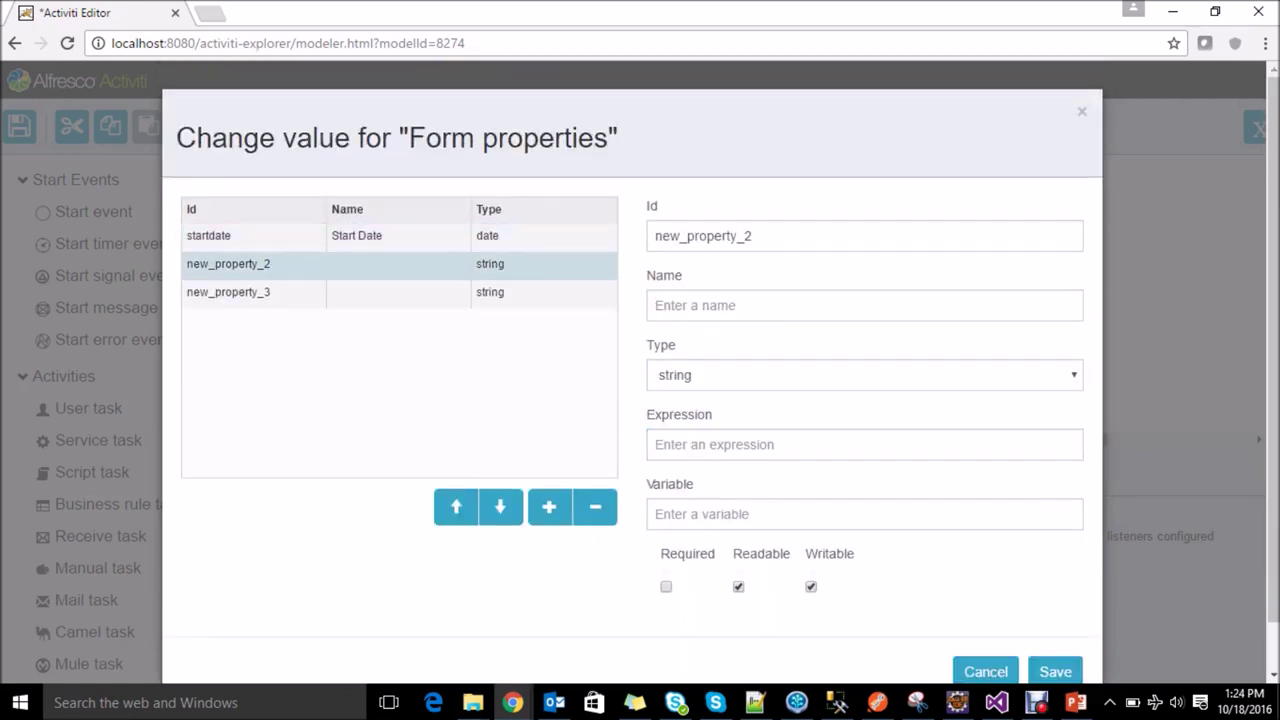
left_click(752, 236)
key("ctrl+a")
type("days")
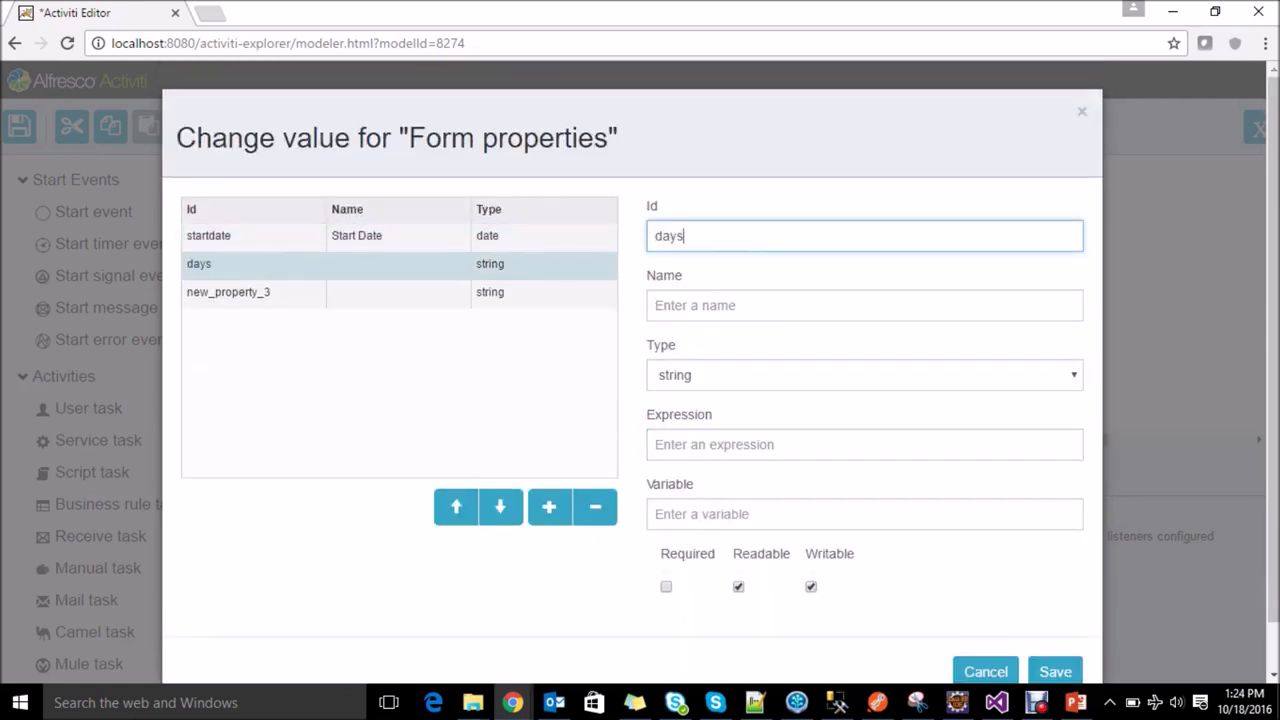
left_click(864, 305)
type("No")
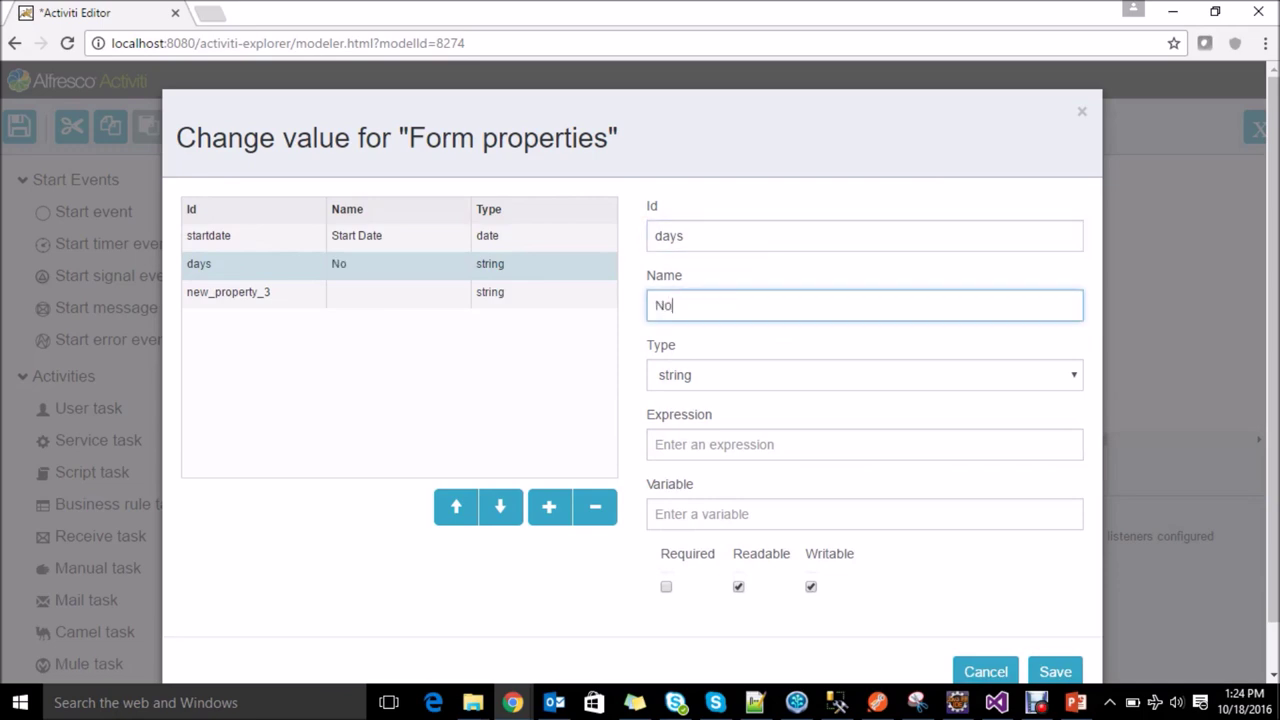
type(" of Days")
Step: Set the third property to Id 'details', name 'Details', and save the form properties
left_click(228, 292)
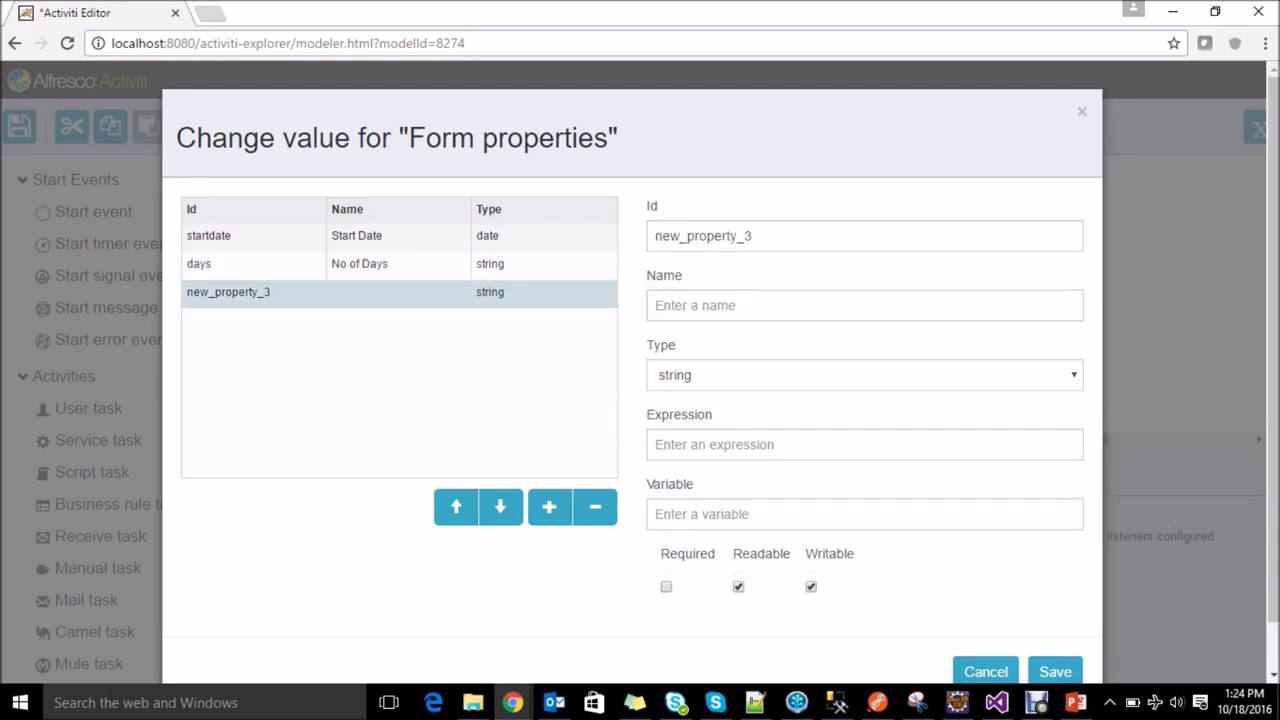
left_click(752, 236)
double_click(752, 236)
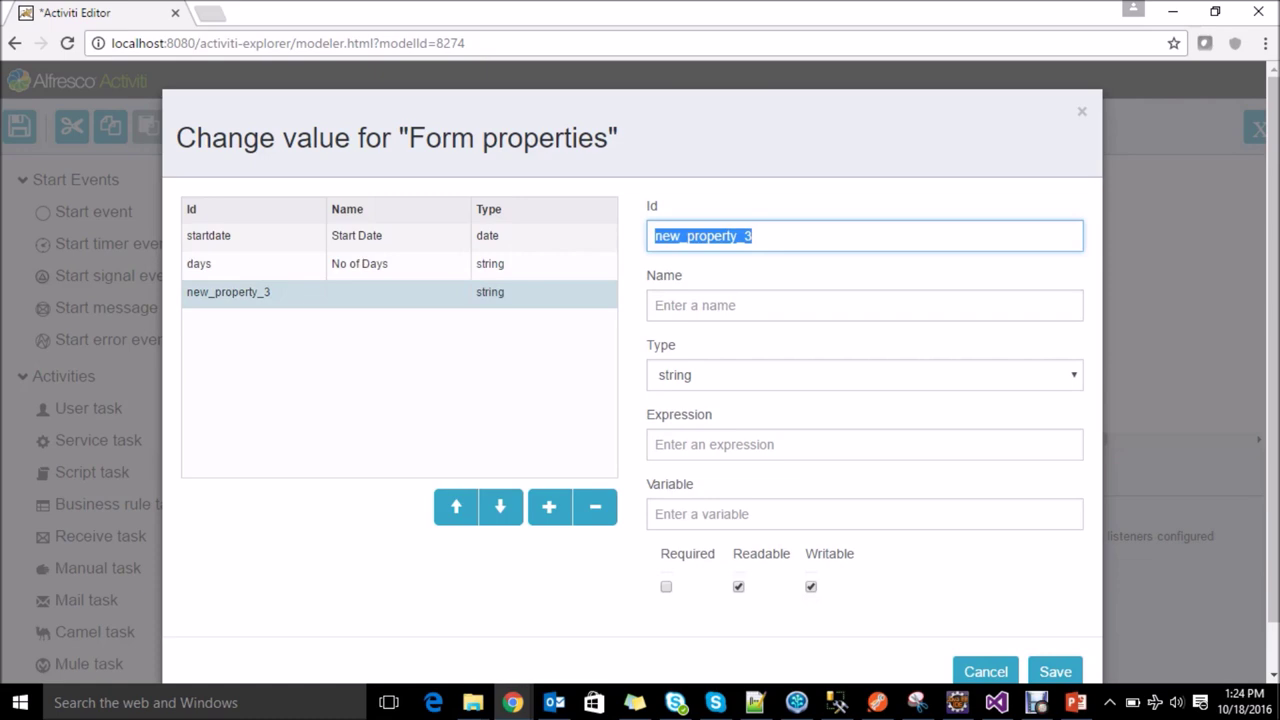
type("details")
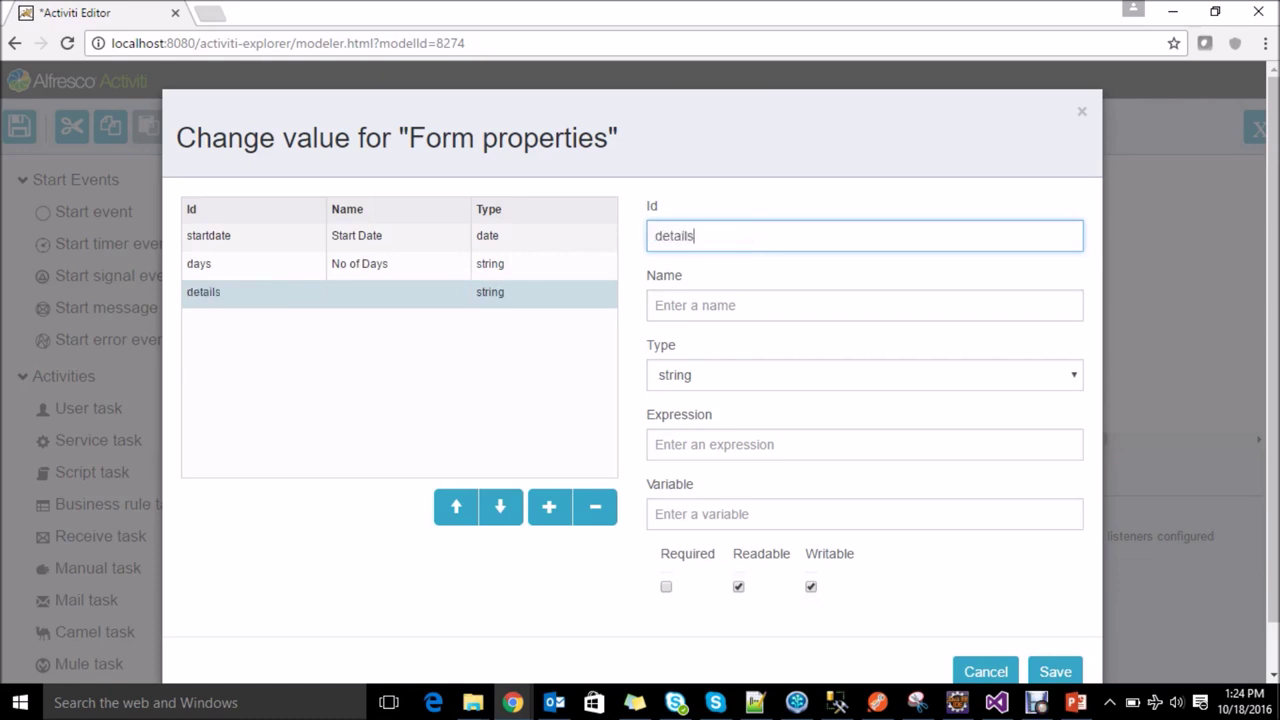
key("Tab")
type("Details")
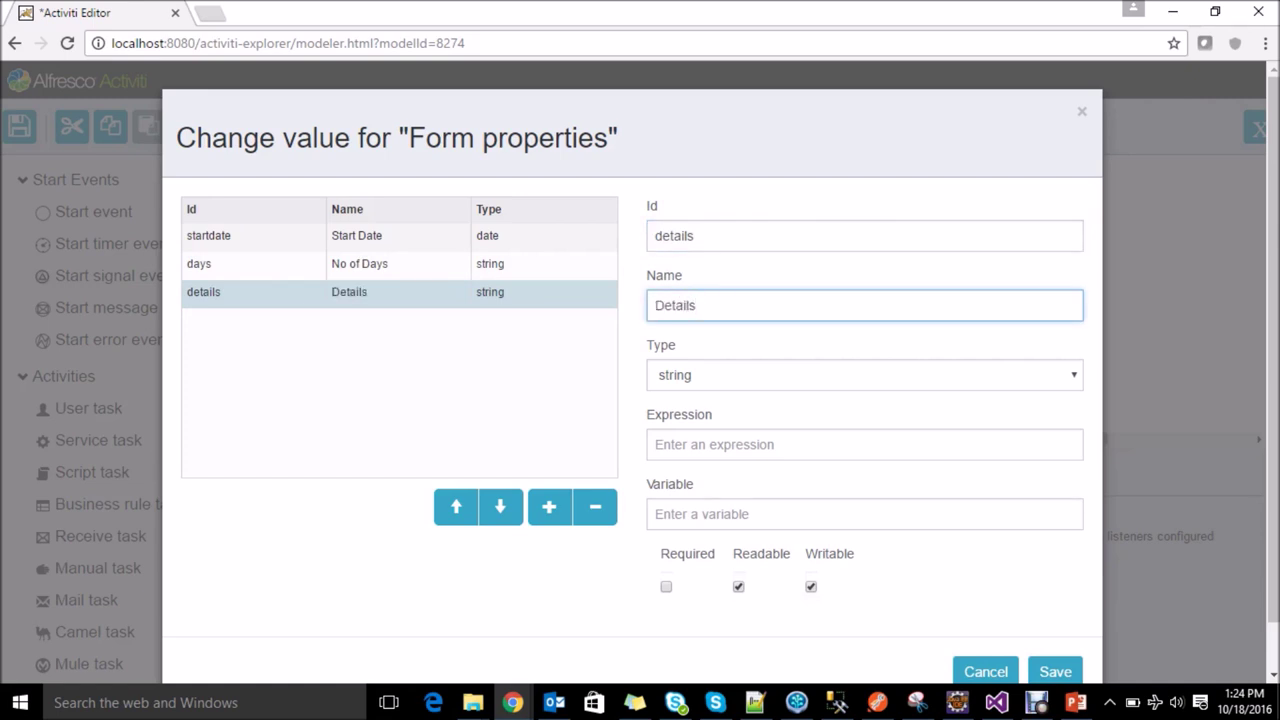
left_click(1055, 671)
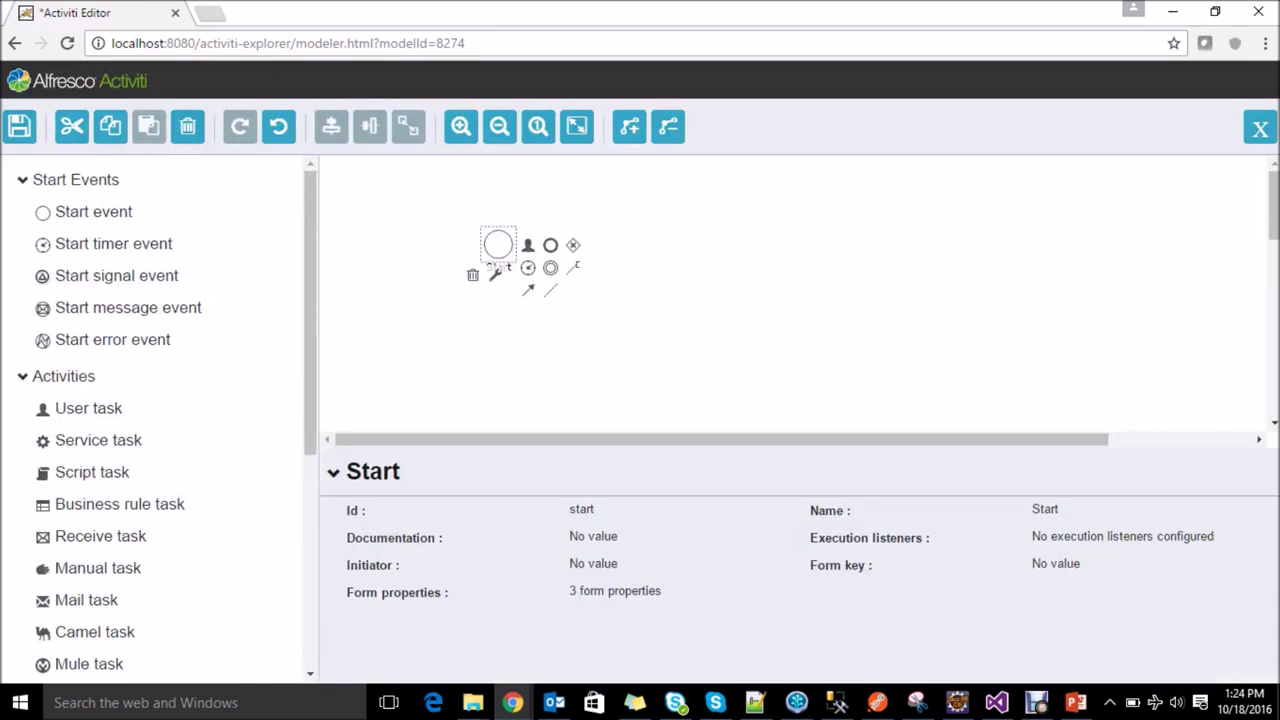
Step: Place a user task right of Start and connect Start to it with a sequence flow
left_click(800, 300)
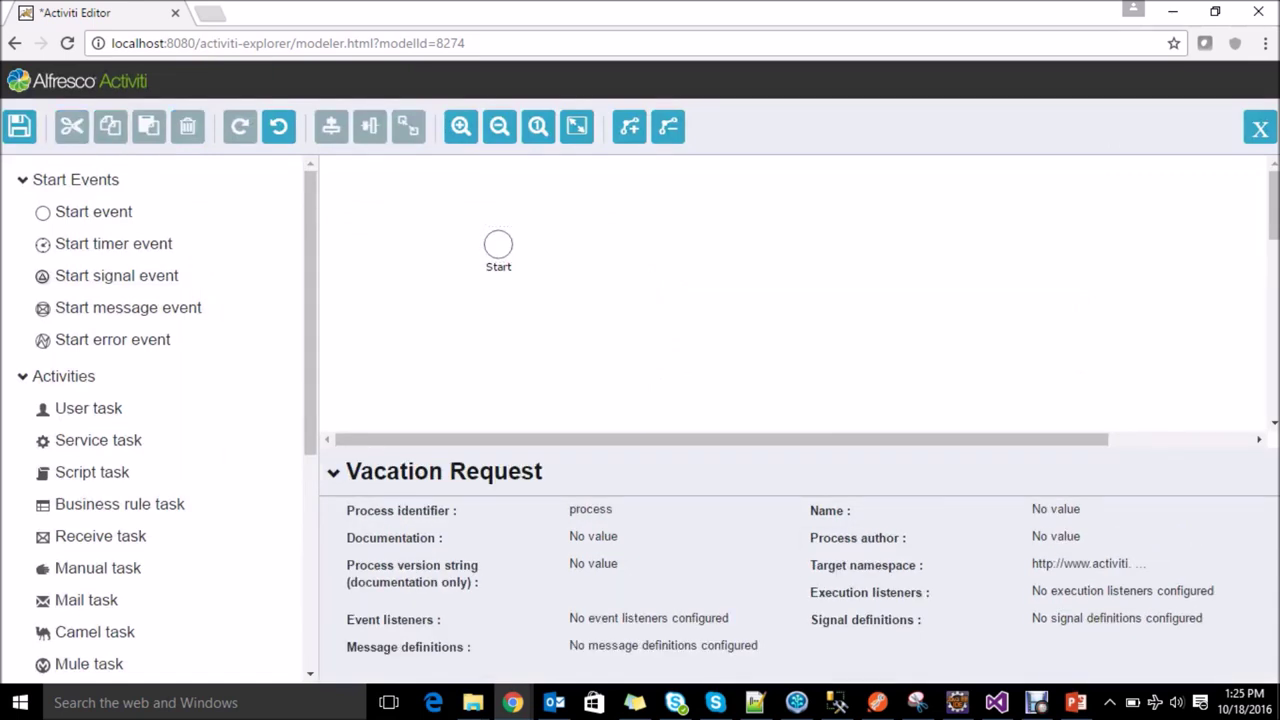
left_click_drag(88, 408, 622, 249)
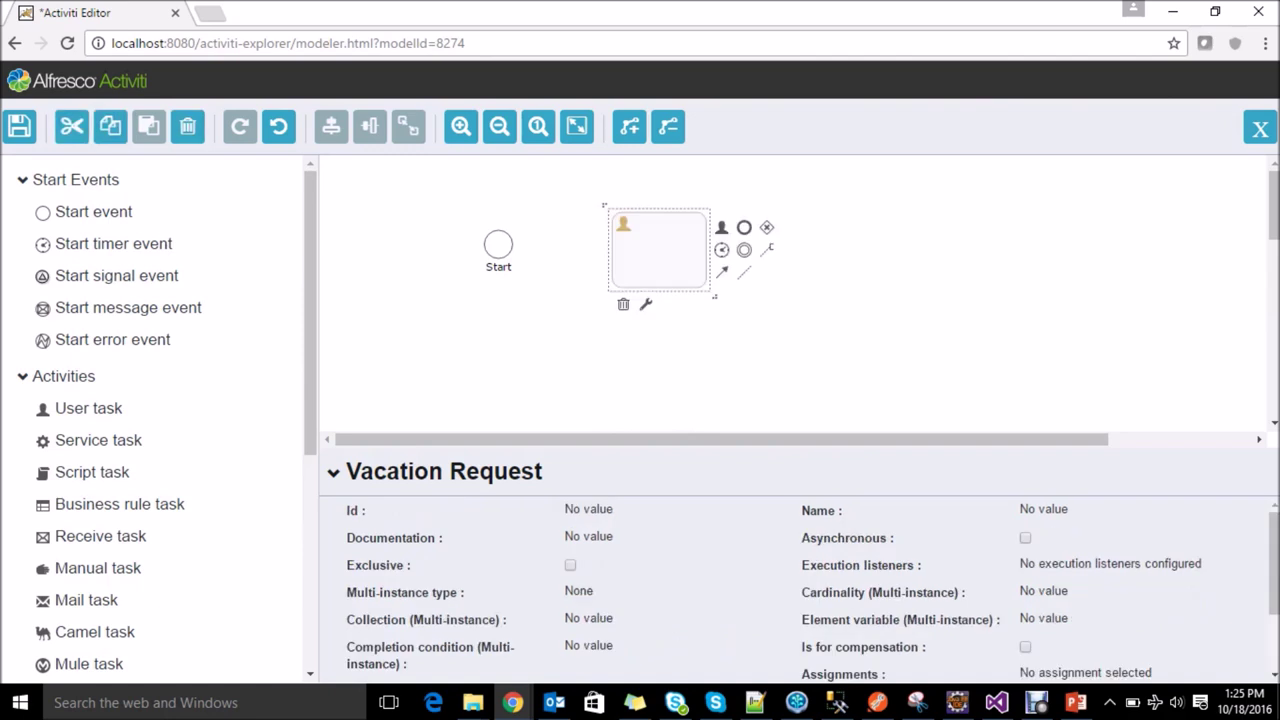
left_click(498, 244)
left_click_drag(528, 285, 680, 238)
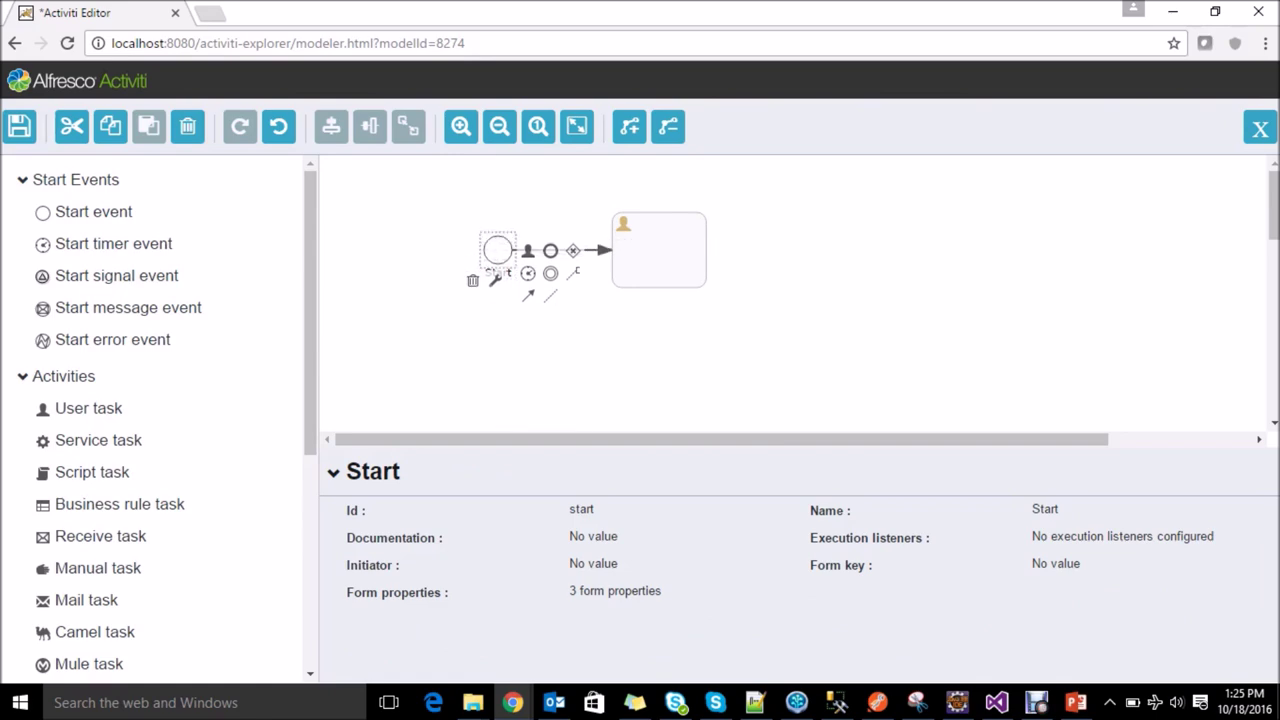
Step: Name the user task 'Manager Approval' with Id 'managerapproval'
left_click(658, 250)
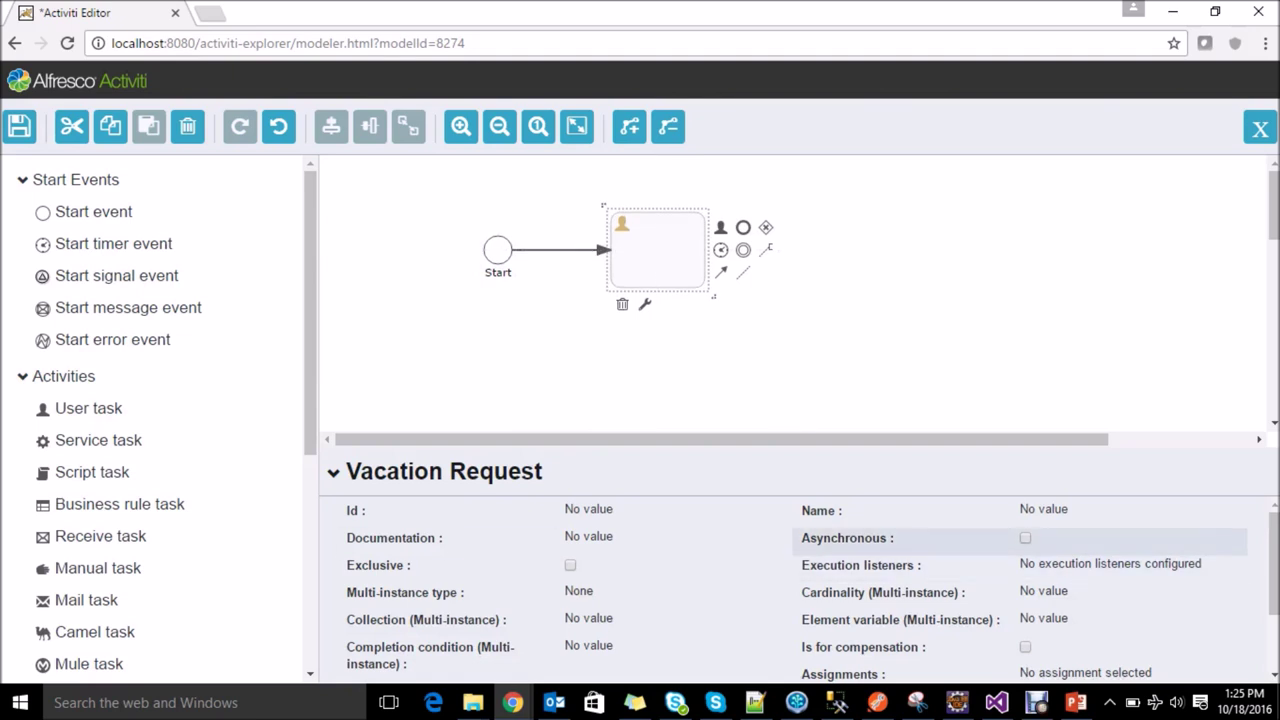
left_click(1043, 510)
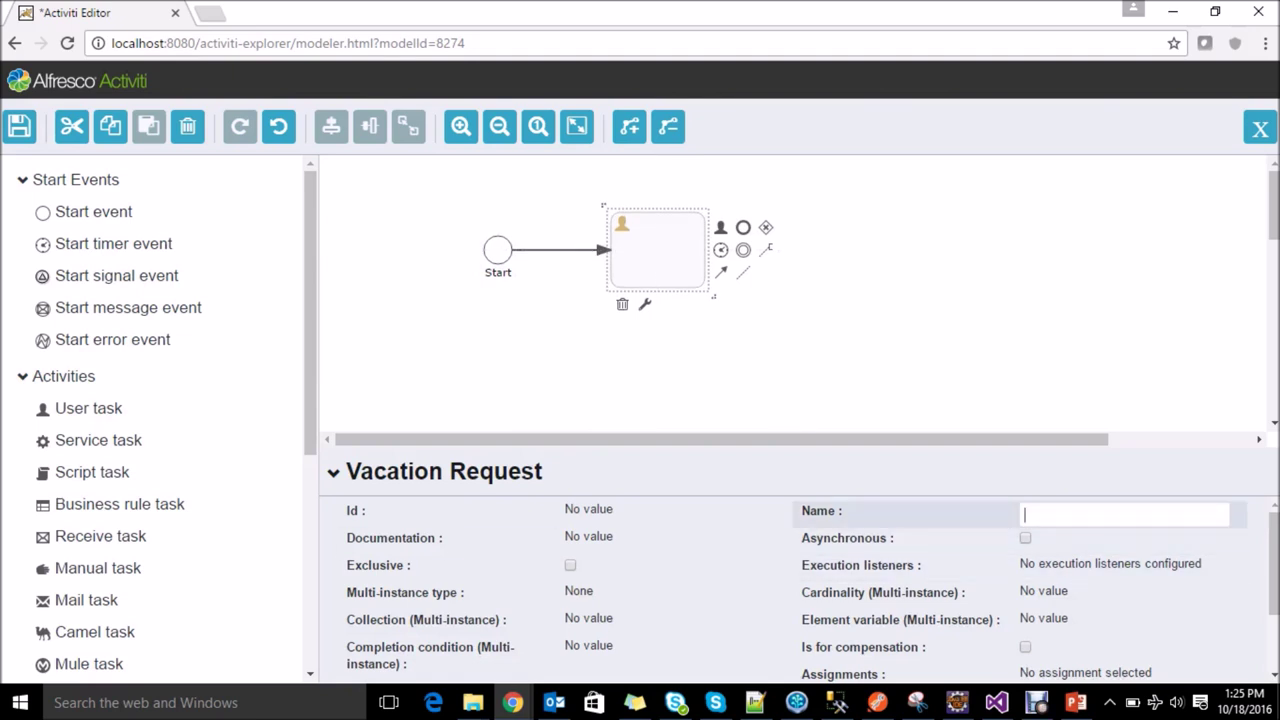
type("Manager Approval")
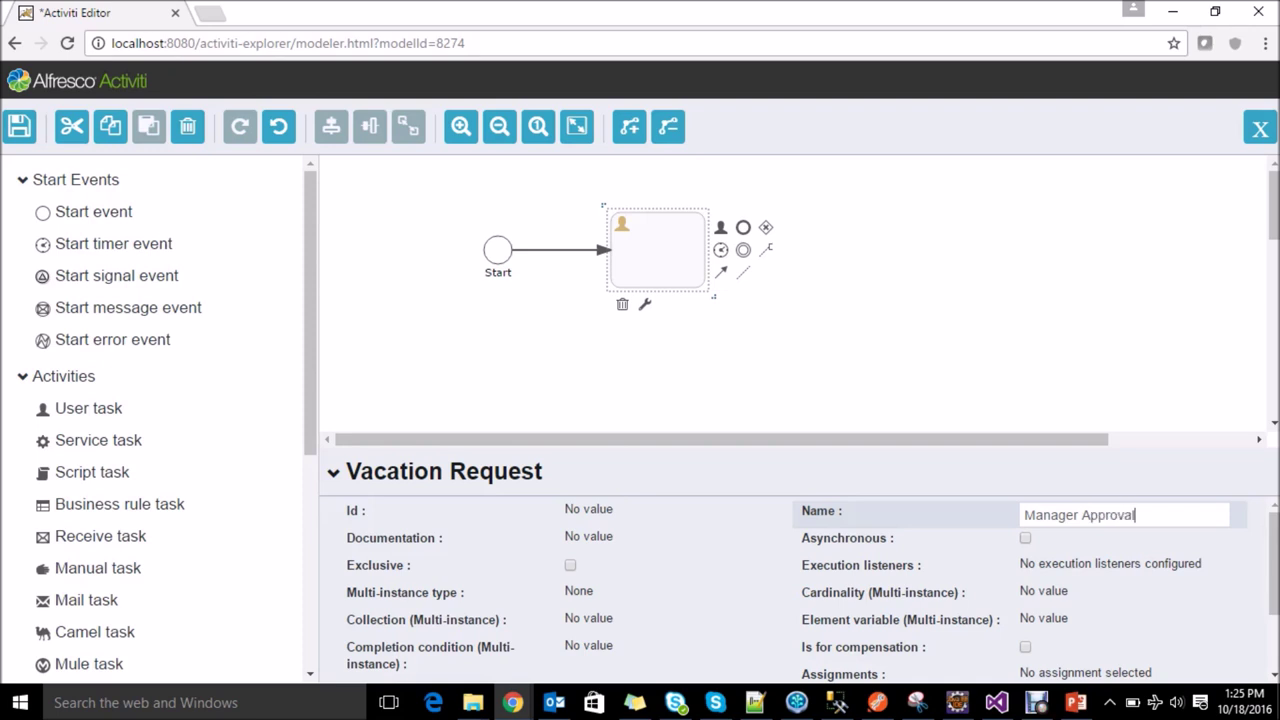
left_click(668, 513)
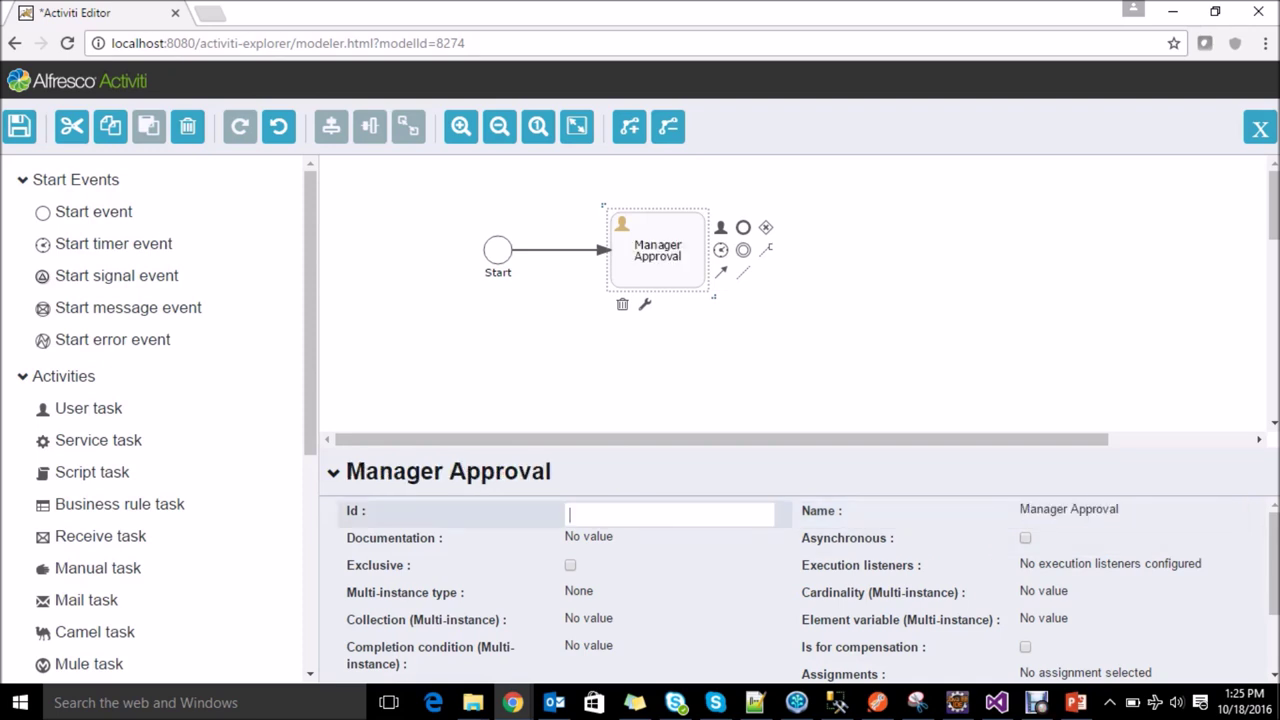
type("managerapproval")
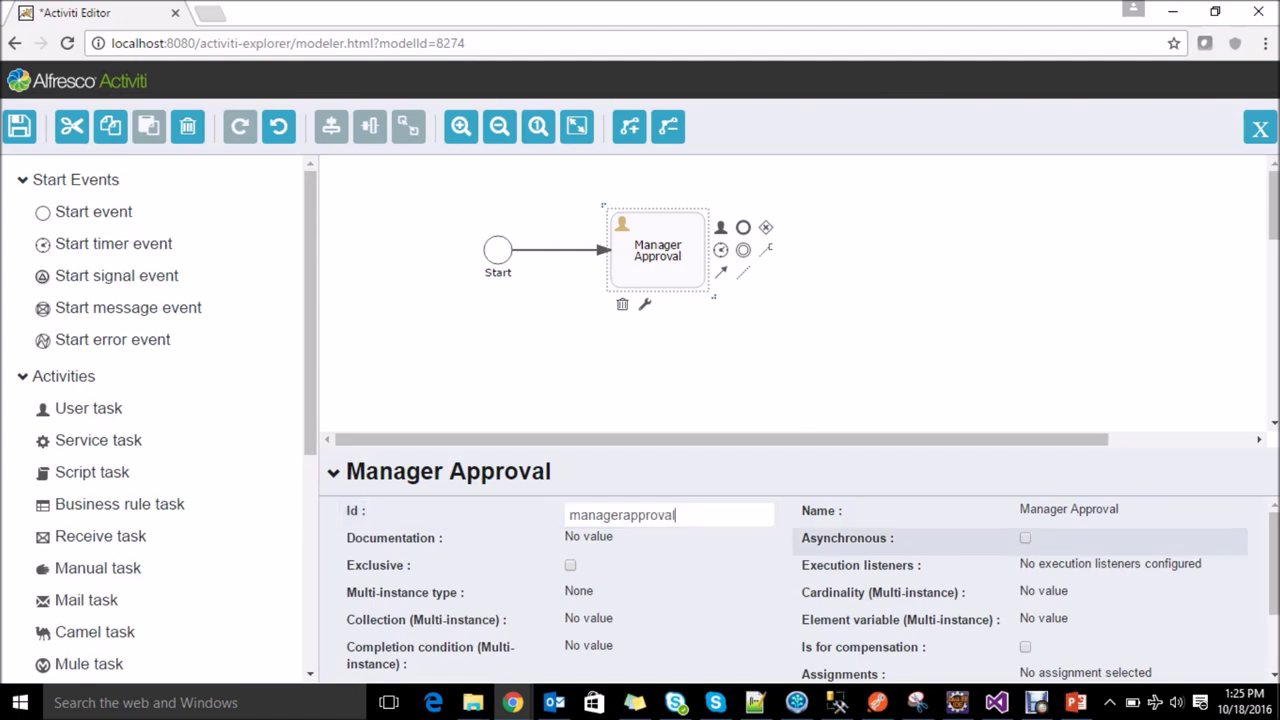
scroll(1020, 619, "down", 2)
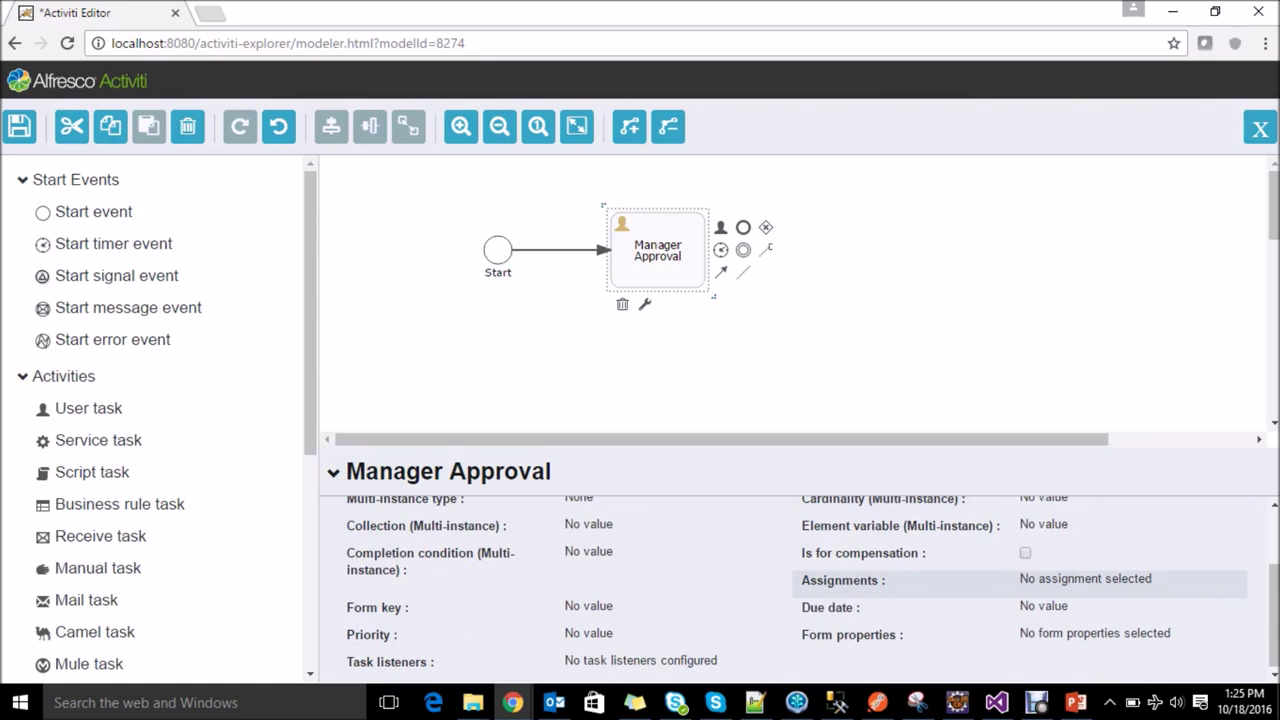
Step: Set the Manager Approval task's assignee to the manager's user id and save
left_click(1085, 580)
left_click(364, 236)
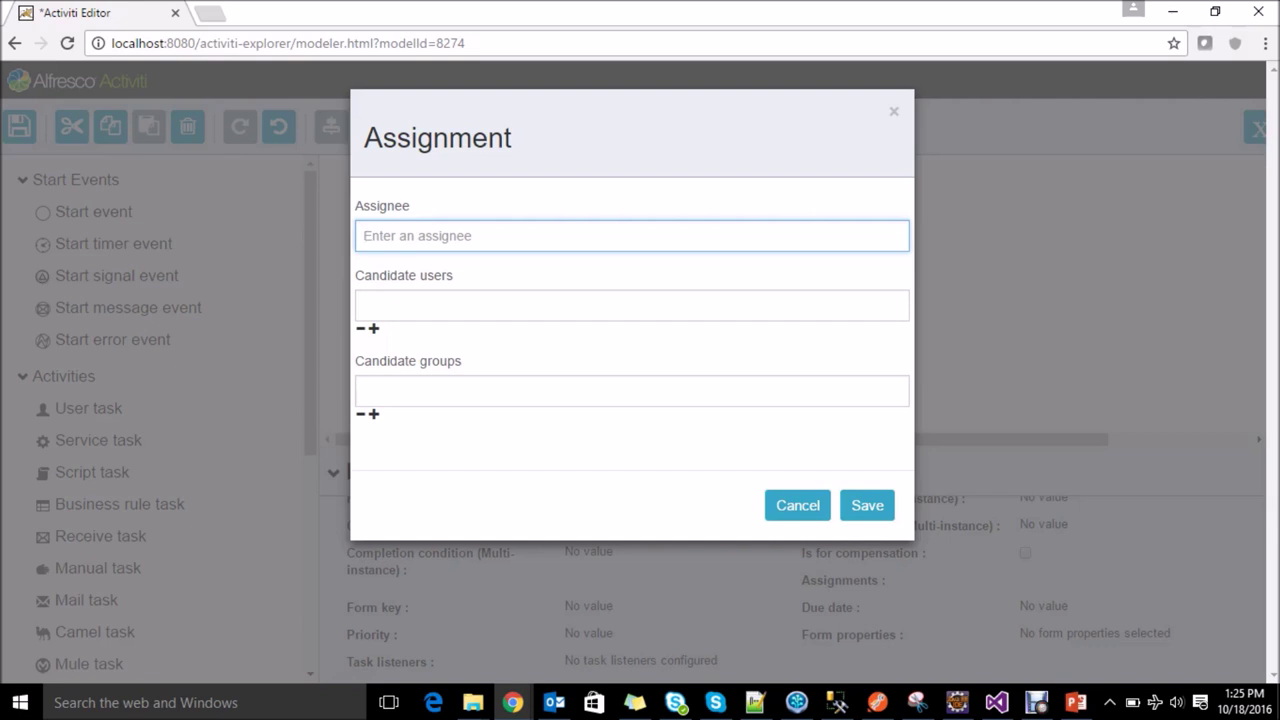
type("ker")
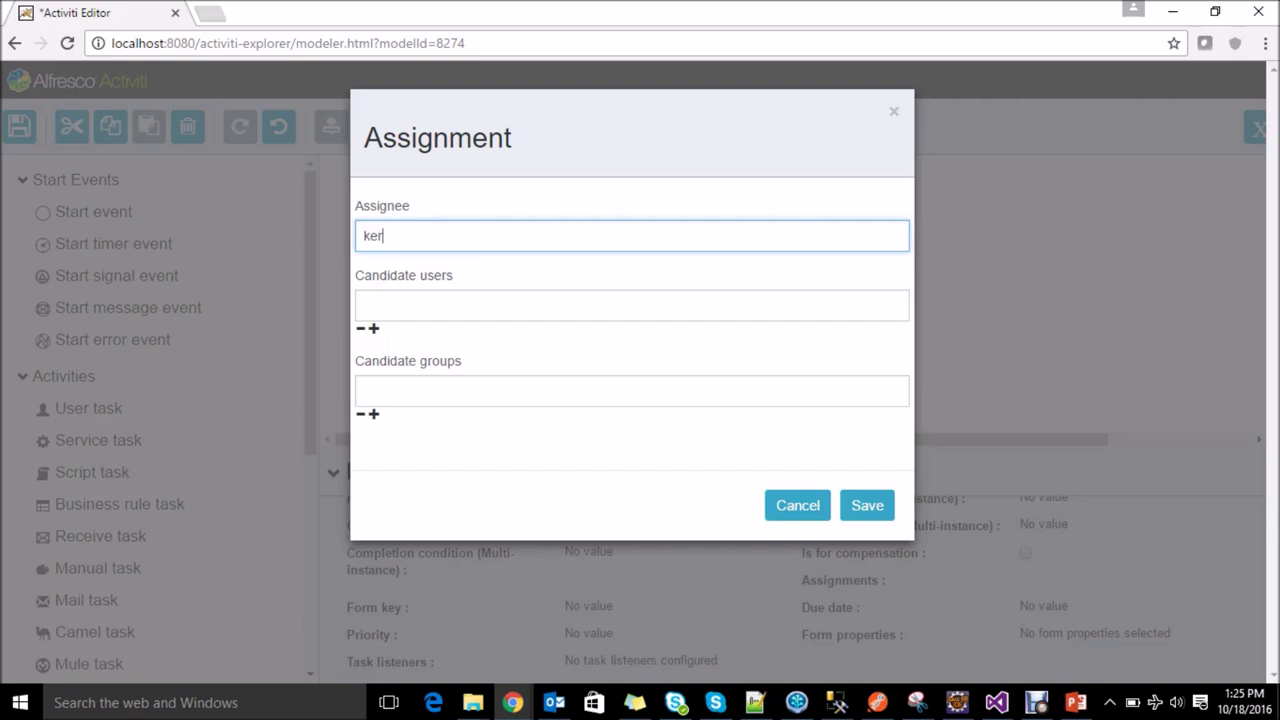
type("mit")
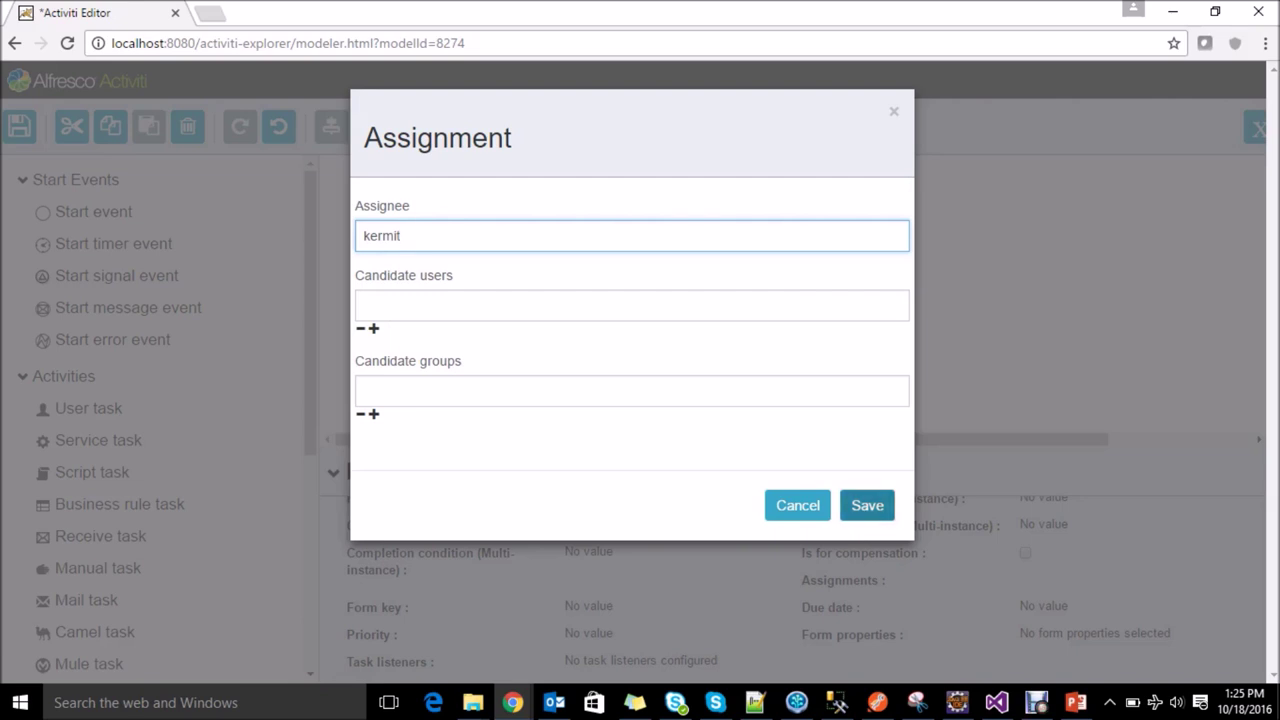
left_click(867, 505)
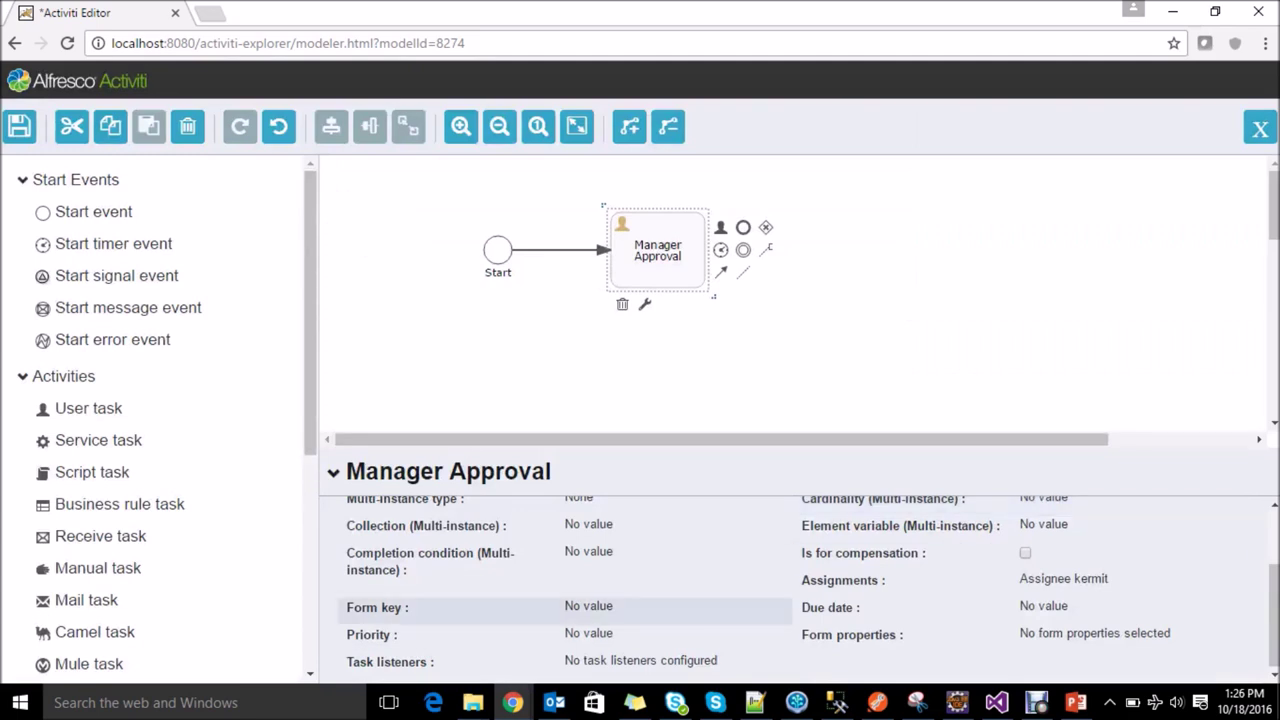
Step: Add a form property with Id 'status', name 'Status' and type enum to Manager Approval
left_click(1094, 632)
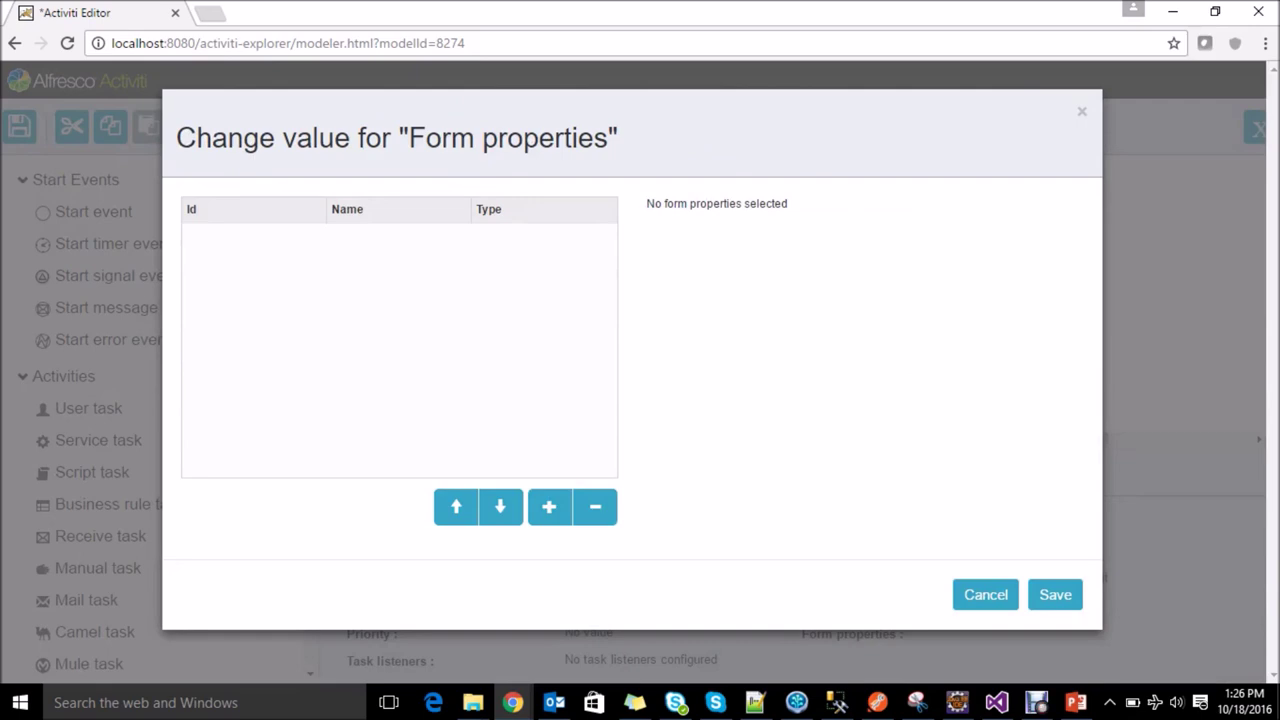
left_click(549, 507)
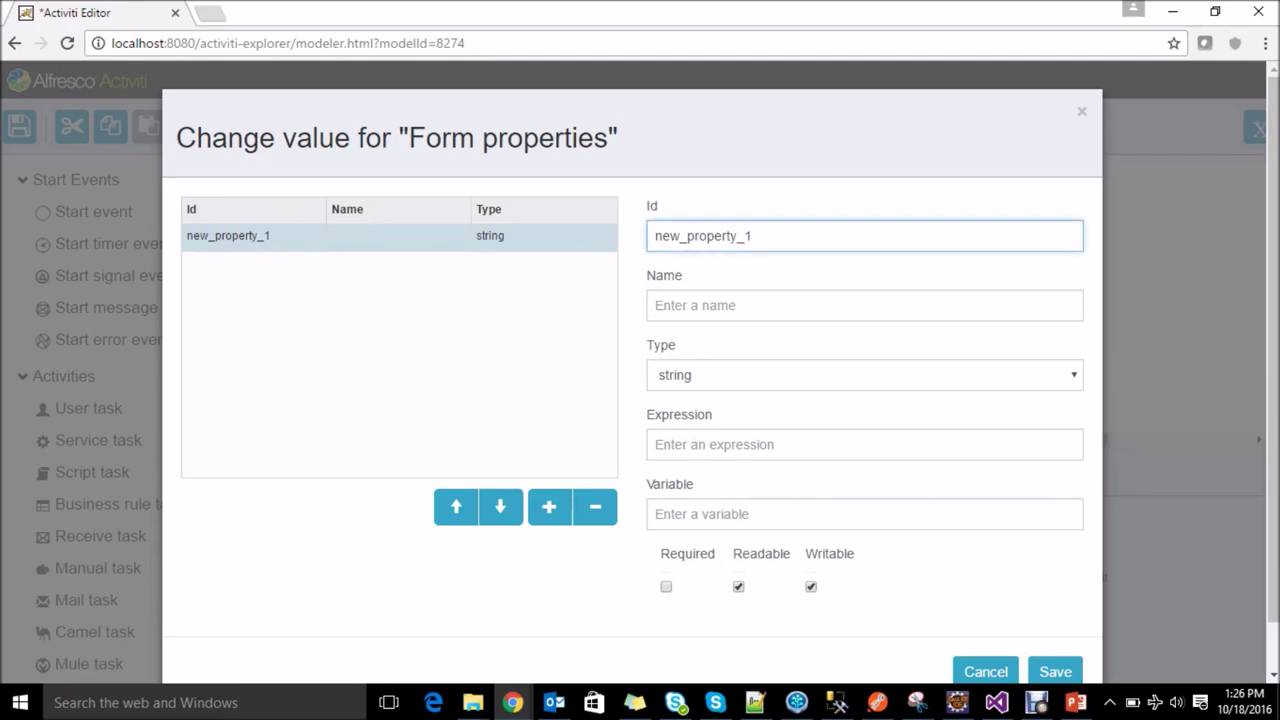
key("ctrl+a")
type("st")
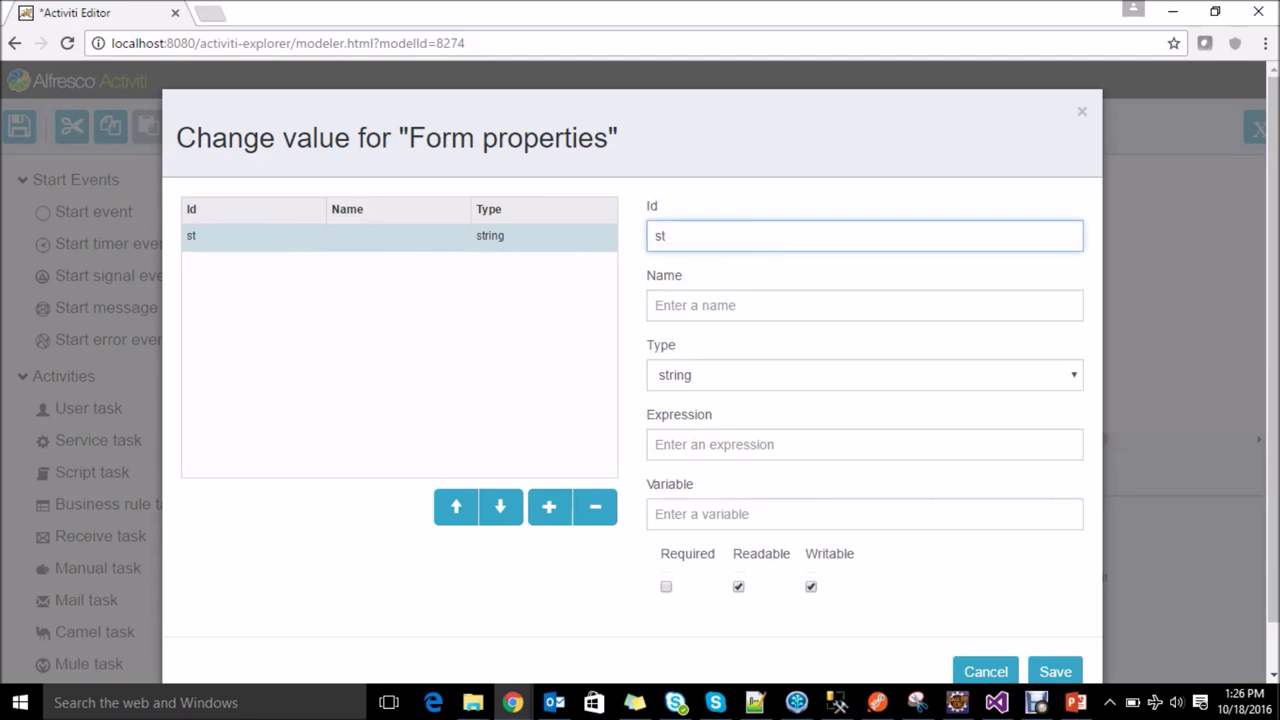
type("atus")
left_click(700, 305)
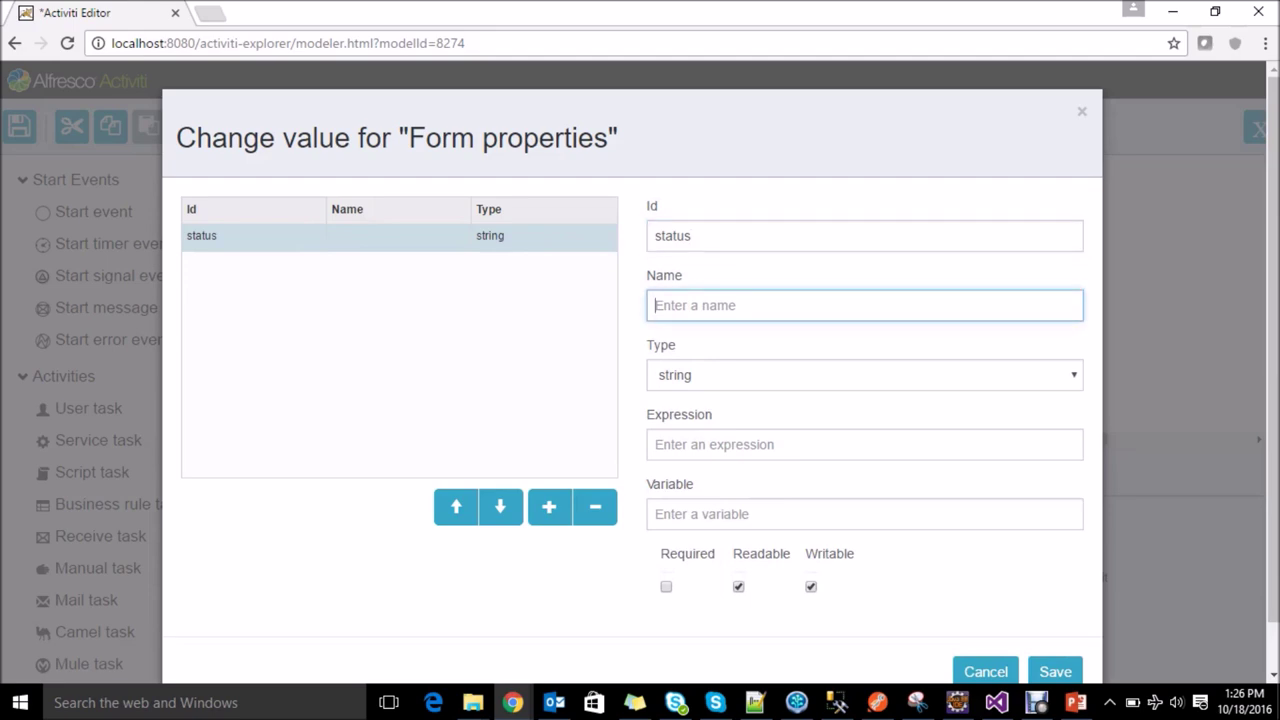
type("S")
key("BackSpace")
type("Status")
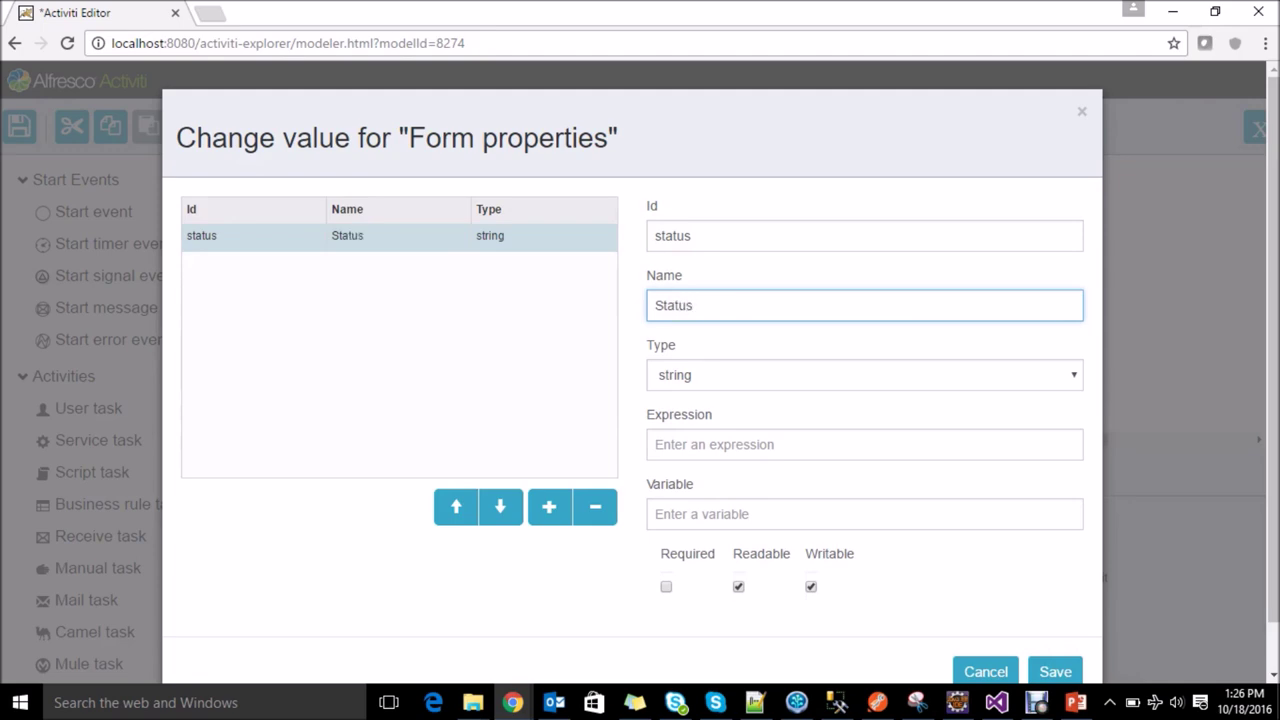
left_click(864, 375)
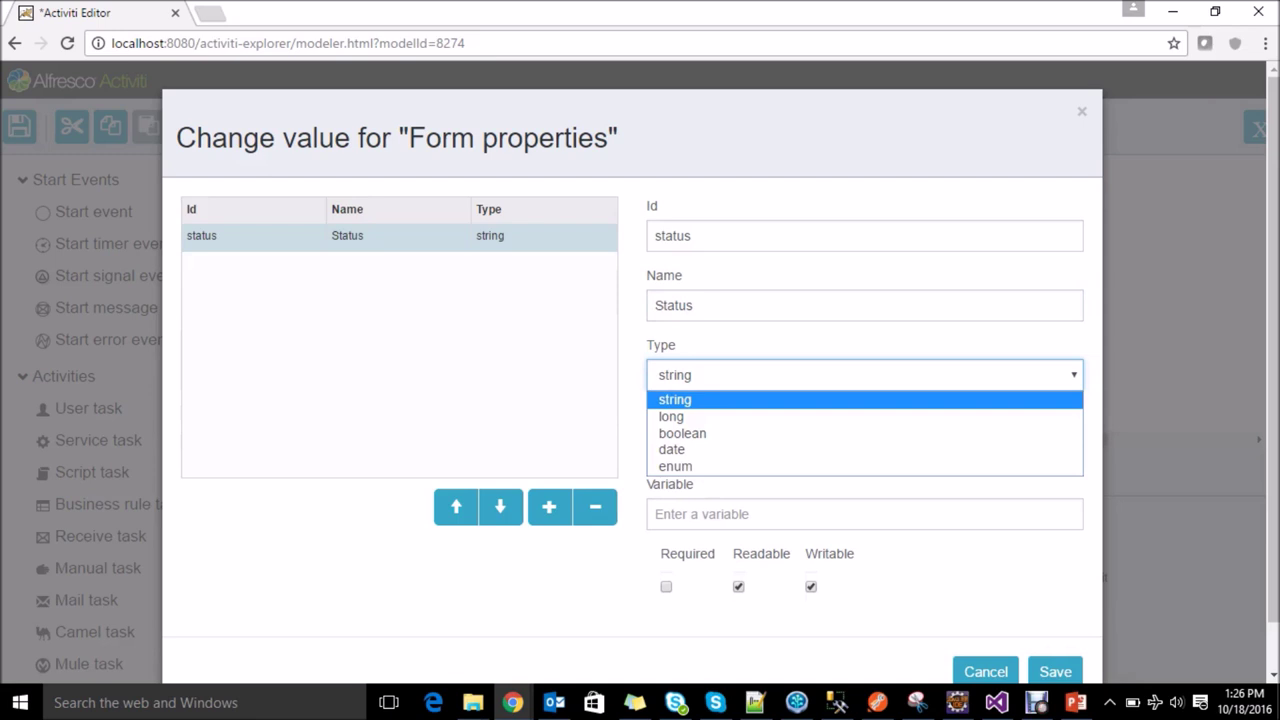
key("Down")
key("Down")
key("Down")
key("Down")
key("Return")
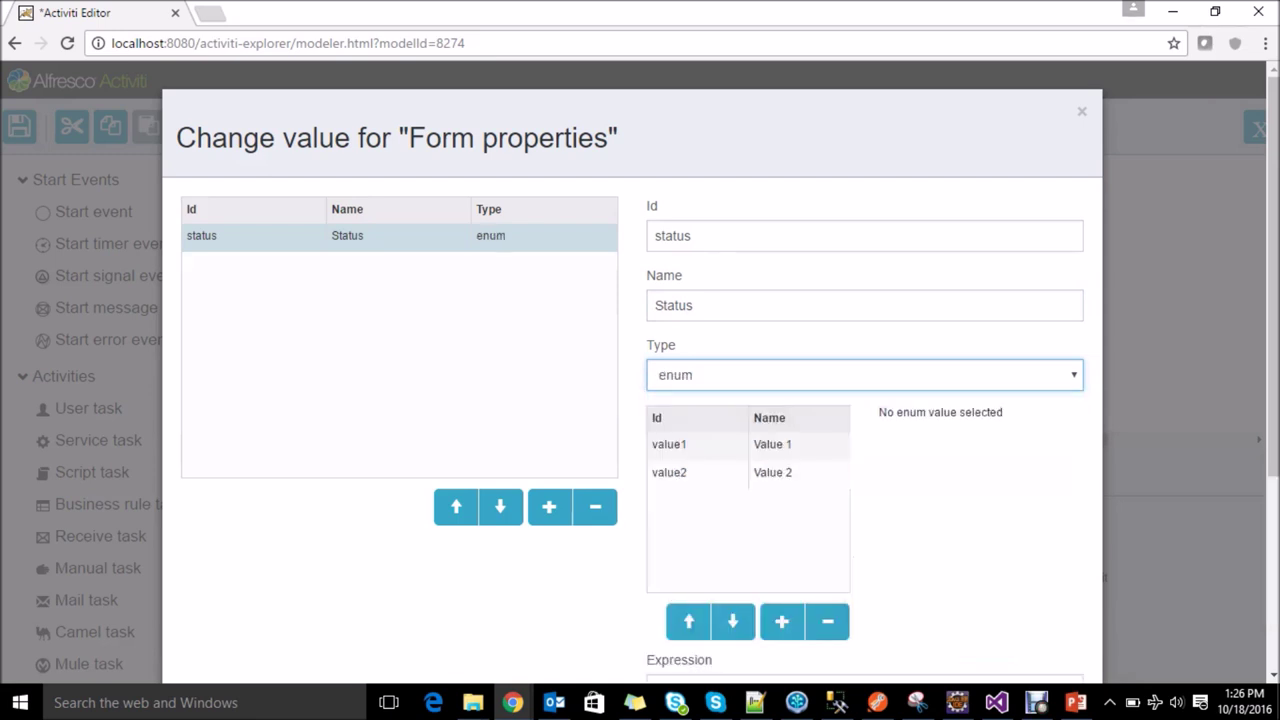
Step: Change the enum values to approved/approve and rejected/Reject
left_click(782, 621)
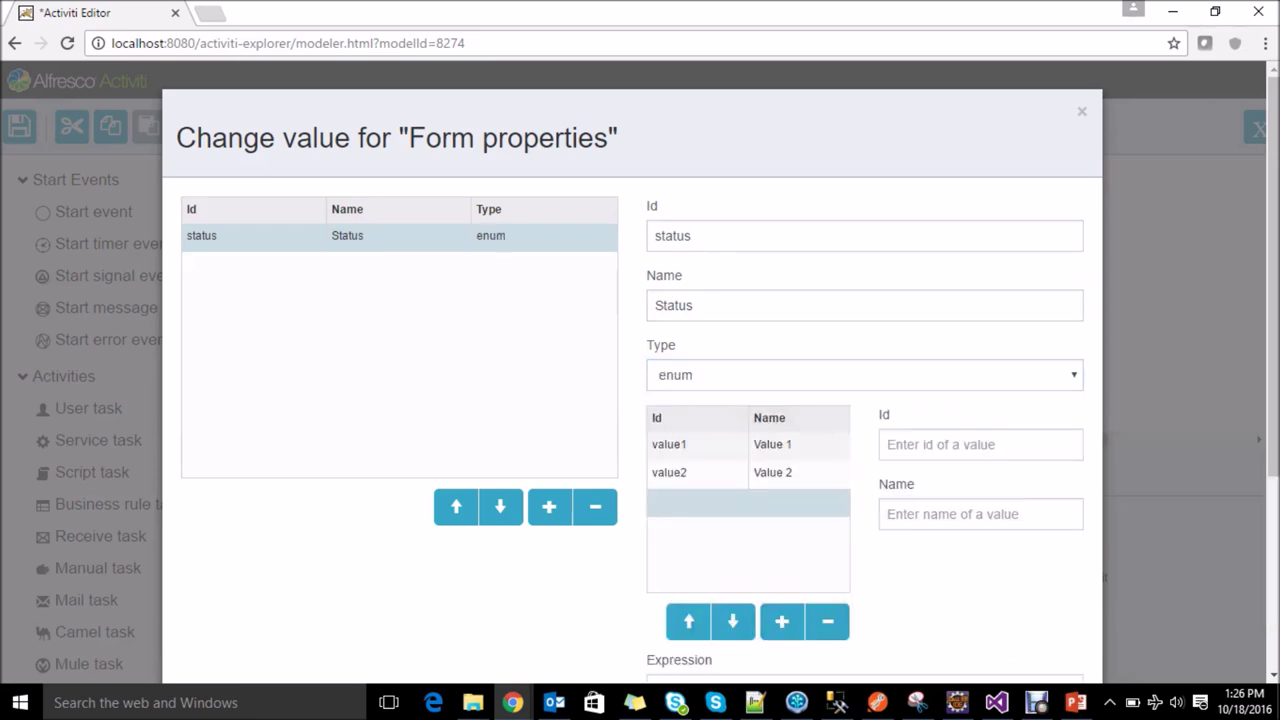
left_click(698, 444)
left_click(960, 444)
key("ctrl+a")
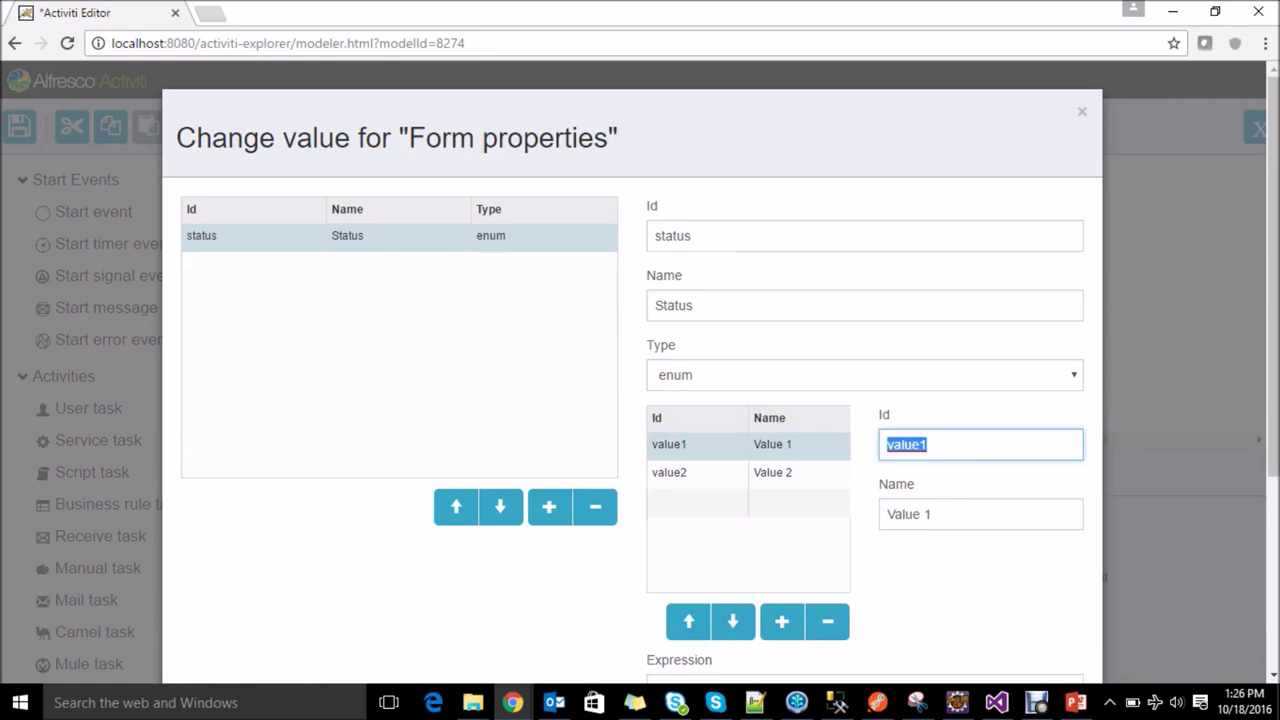
type("approved")
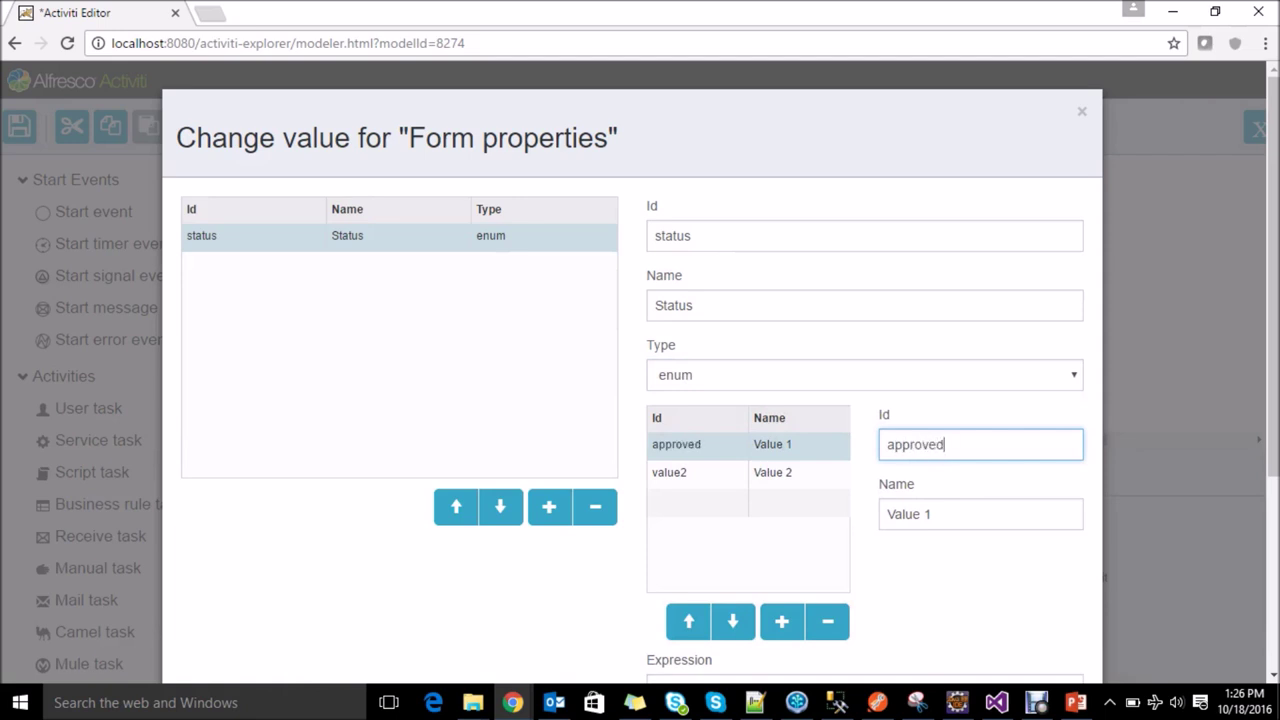
key("Tab")
key("ctrl+a")
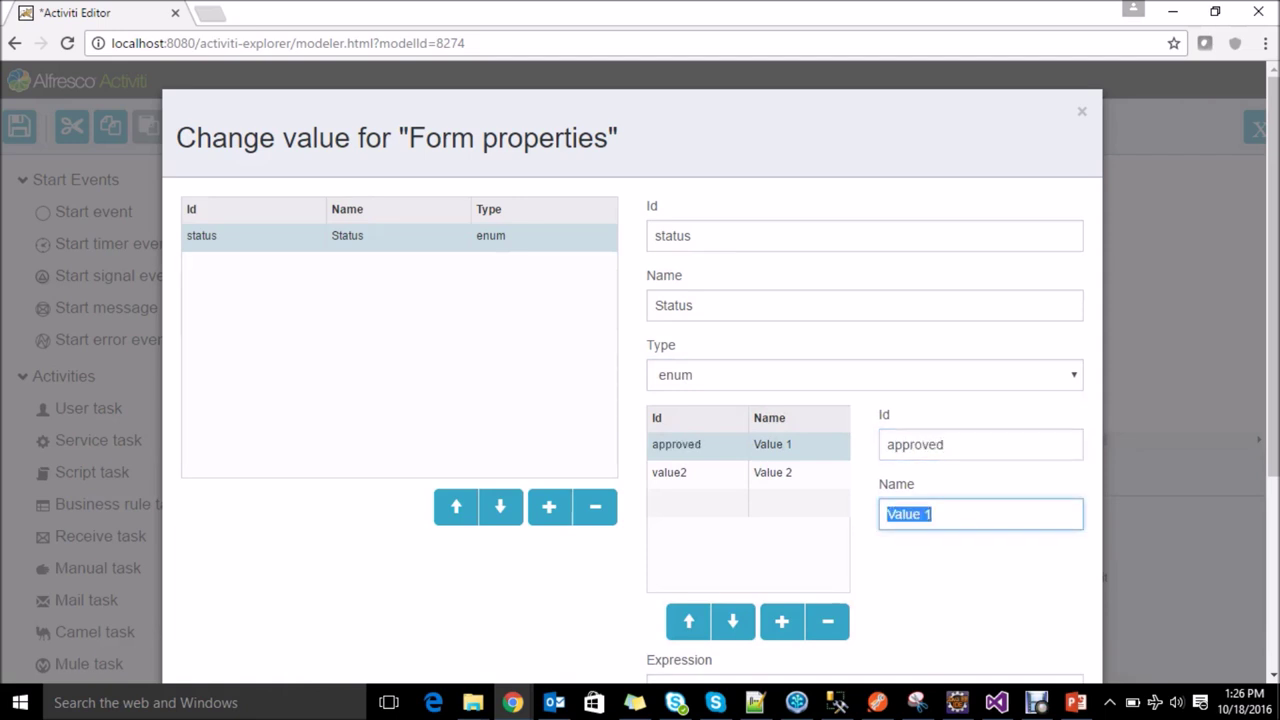
type("approve")
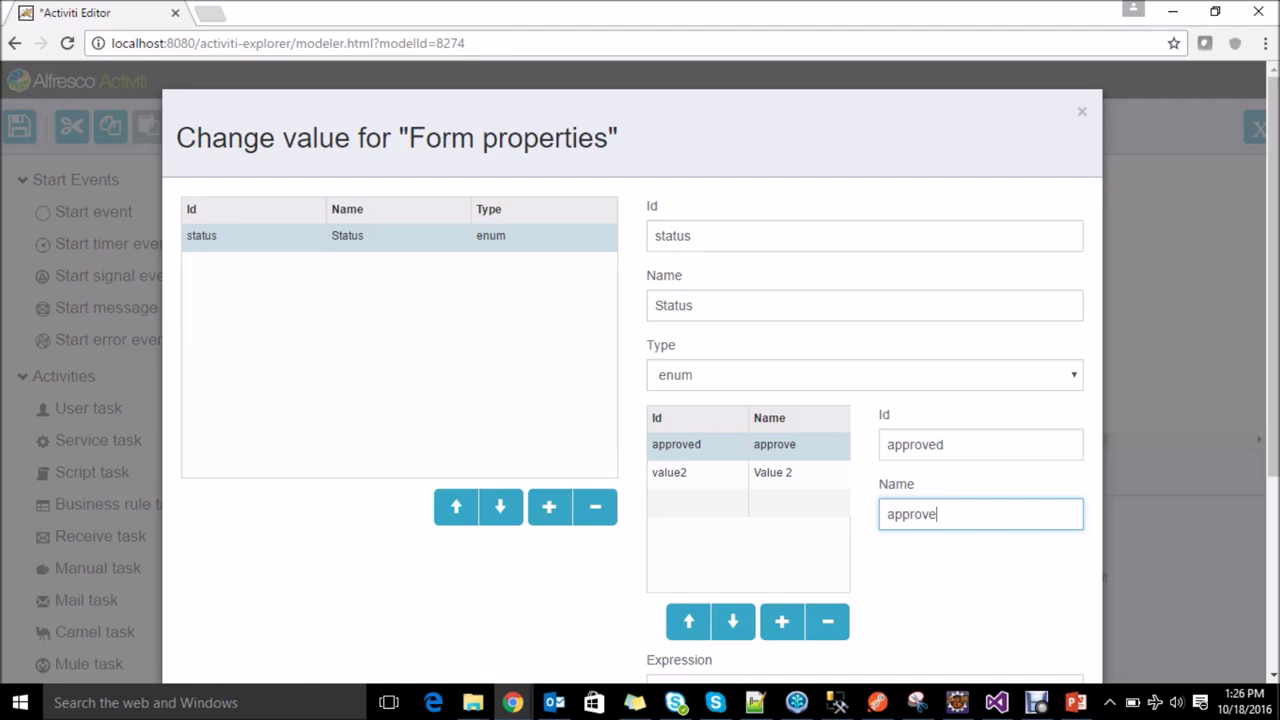
left_click(700, 472)
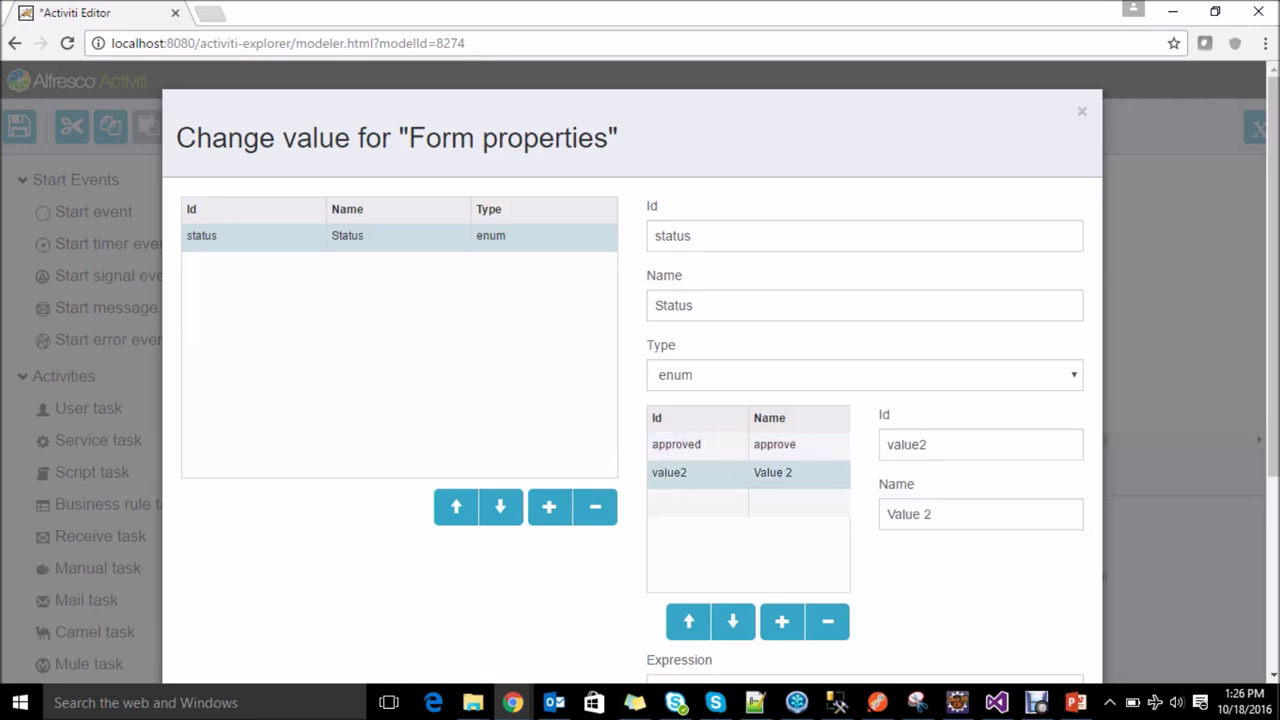
left_click(929, 444)
key("ctrl+a")
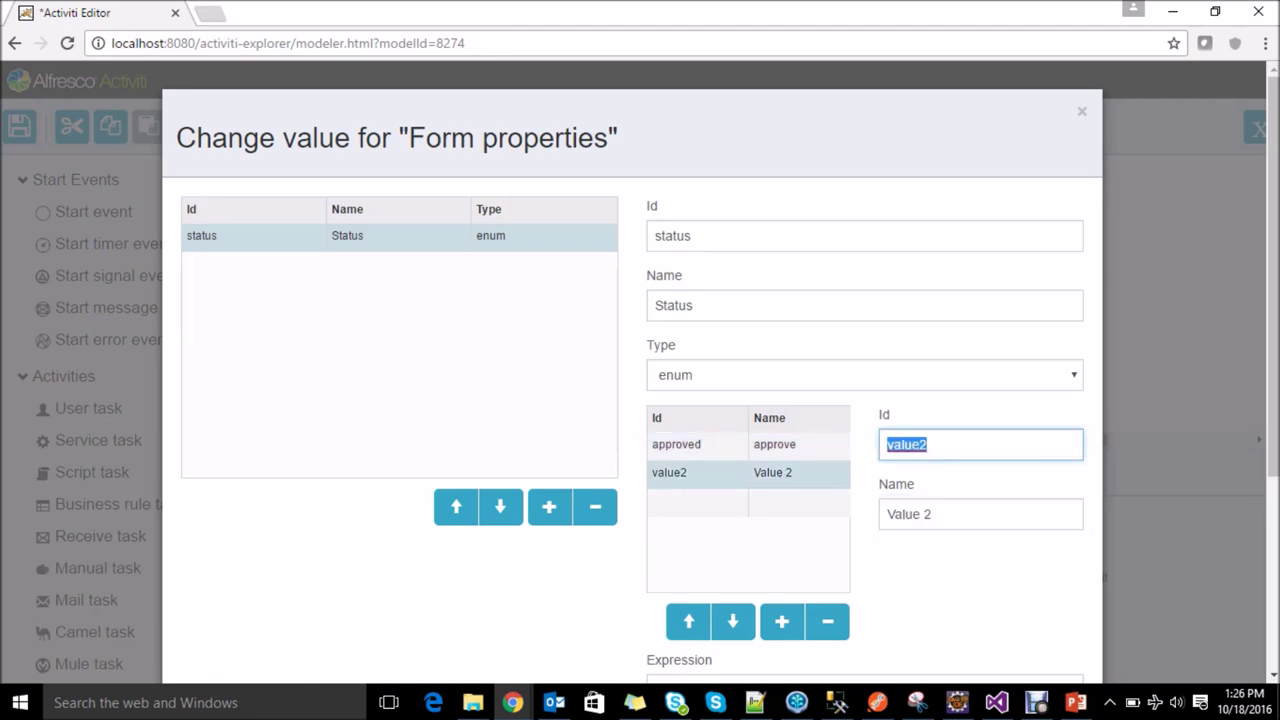
type("rejected")
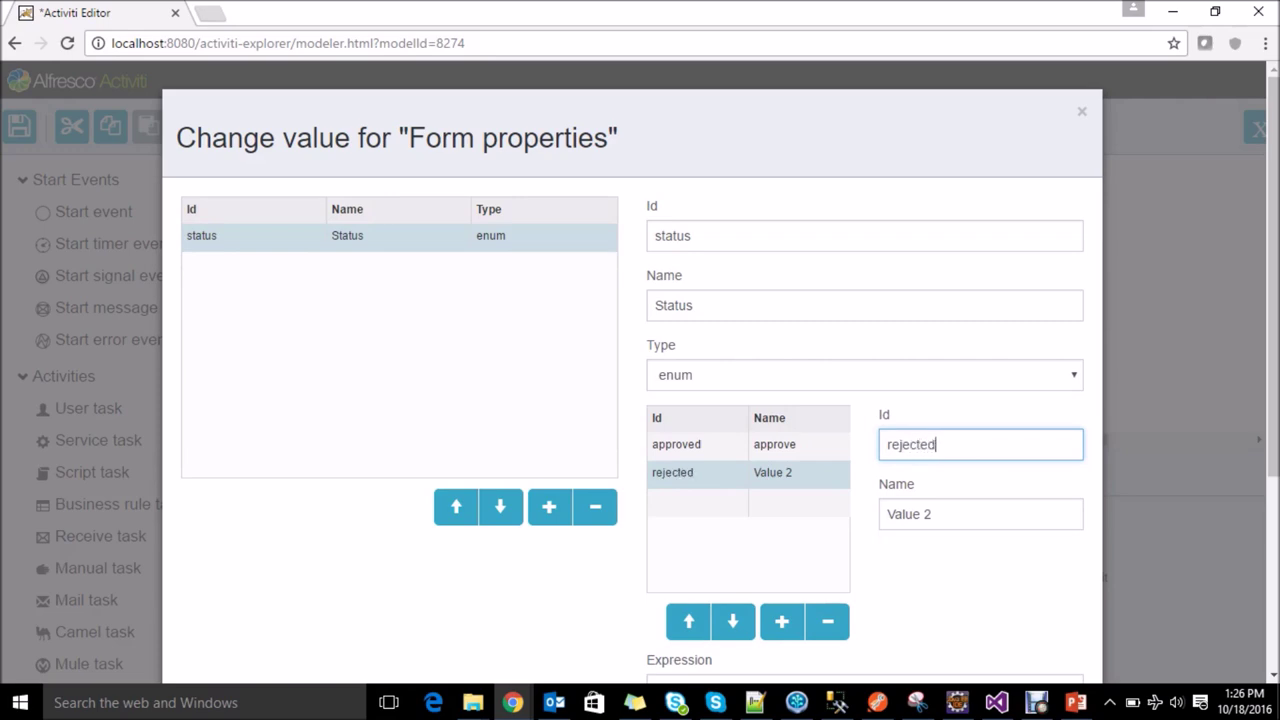
key("Tab")
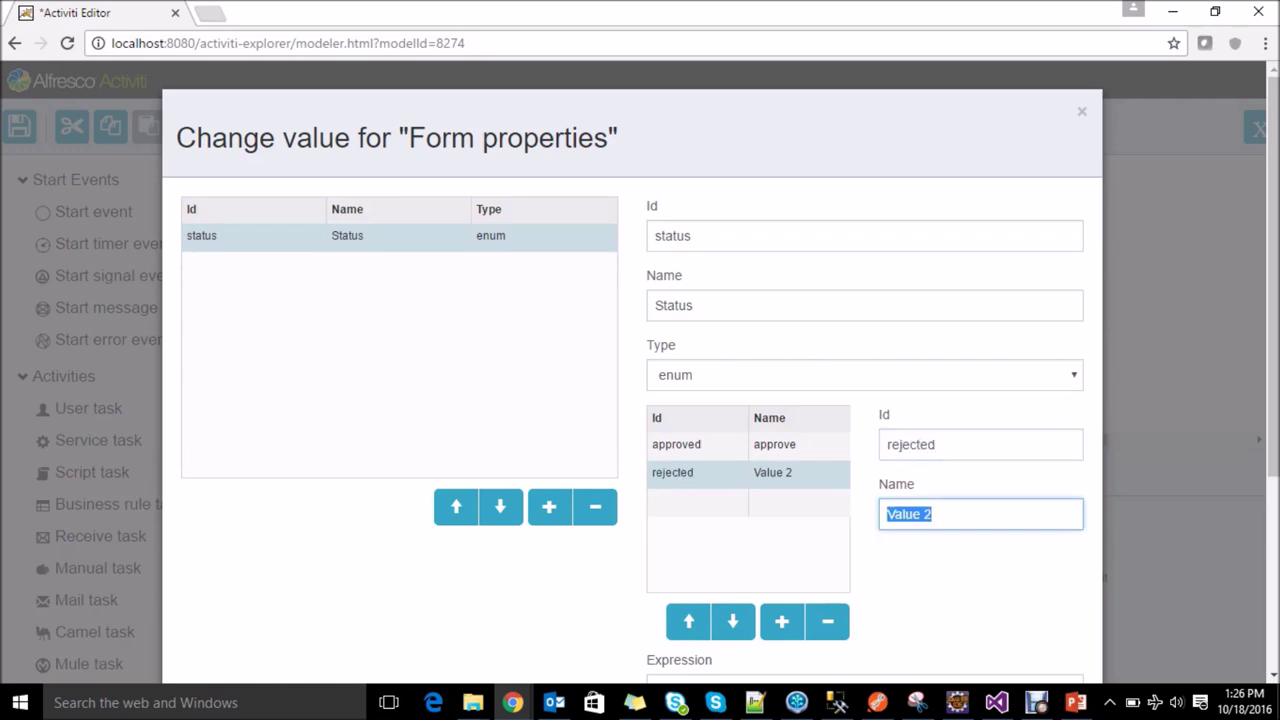
type("Rej")
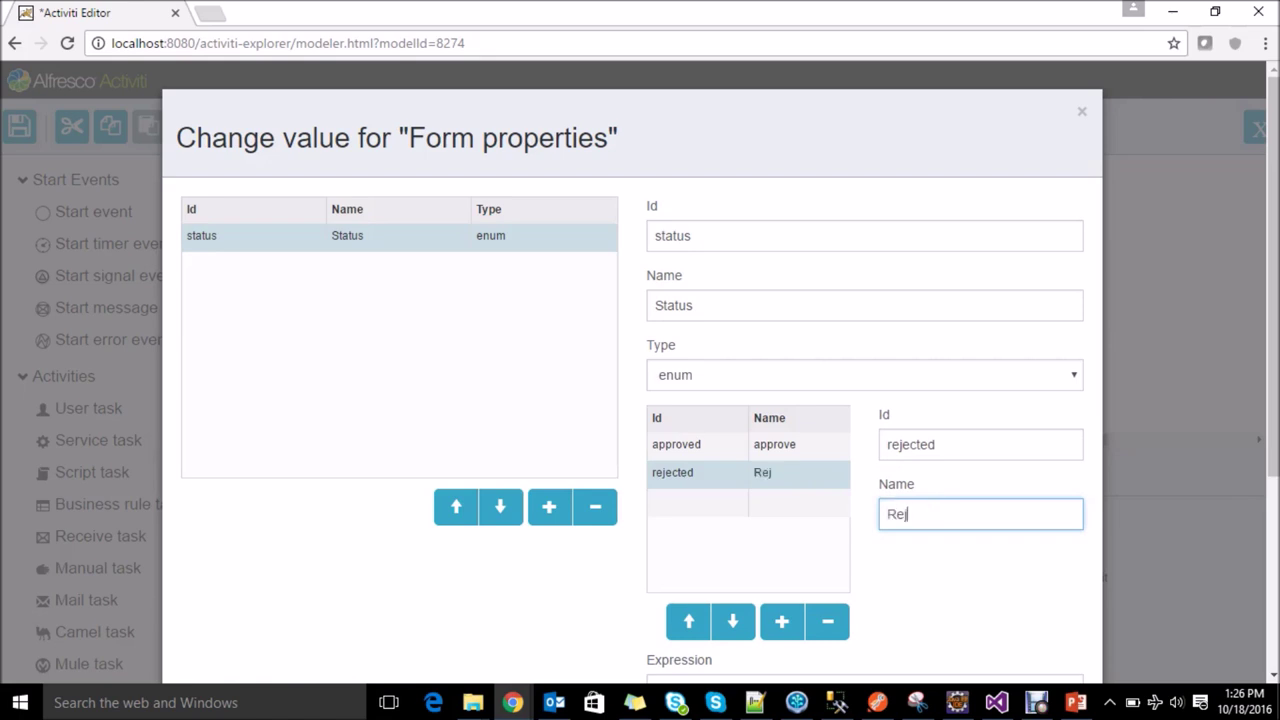
type("ect")
Step: Add a third enum value resubmit/Resubmit and save the form properties
left_click(748, 502)
left_click(980, 444)
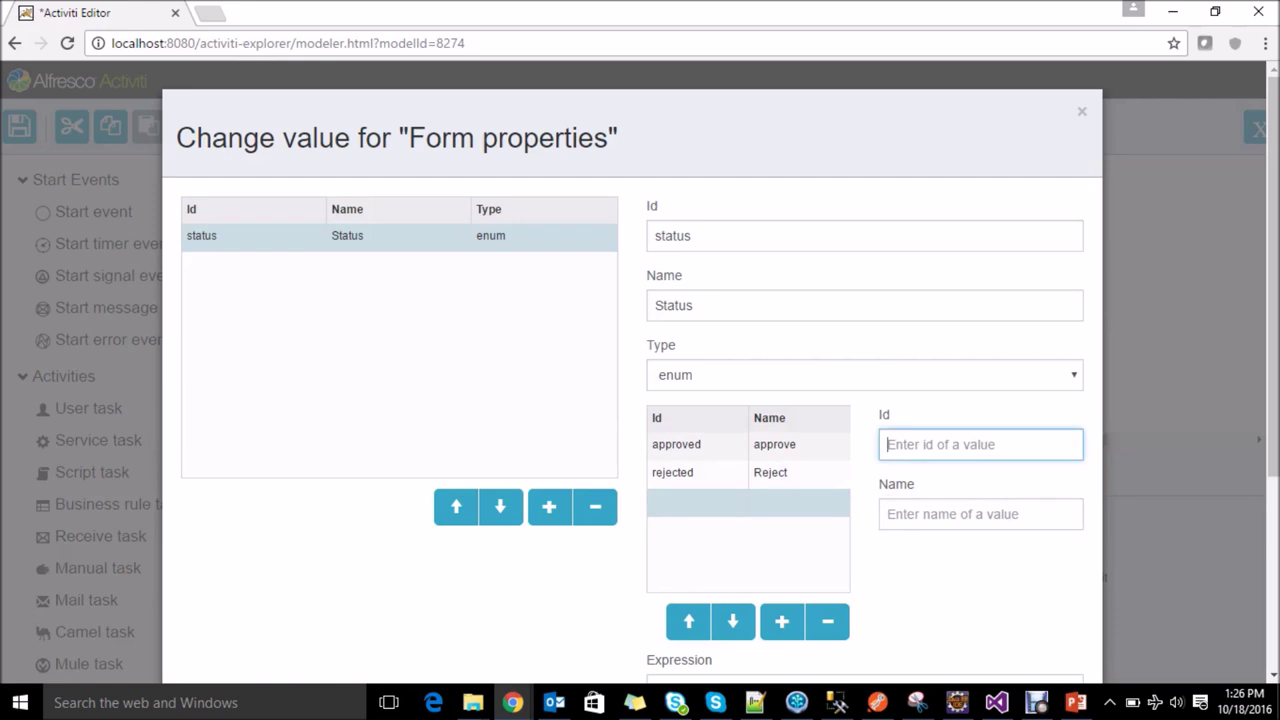
type("re")
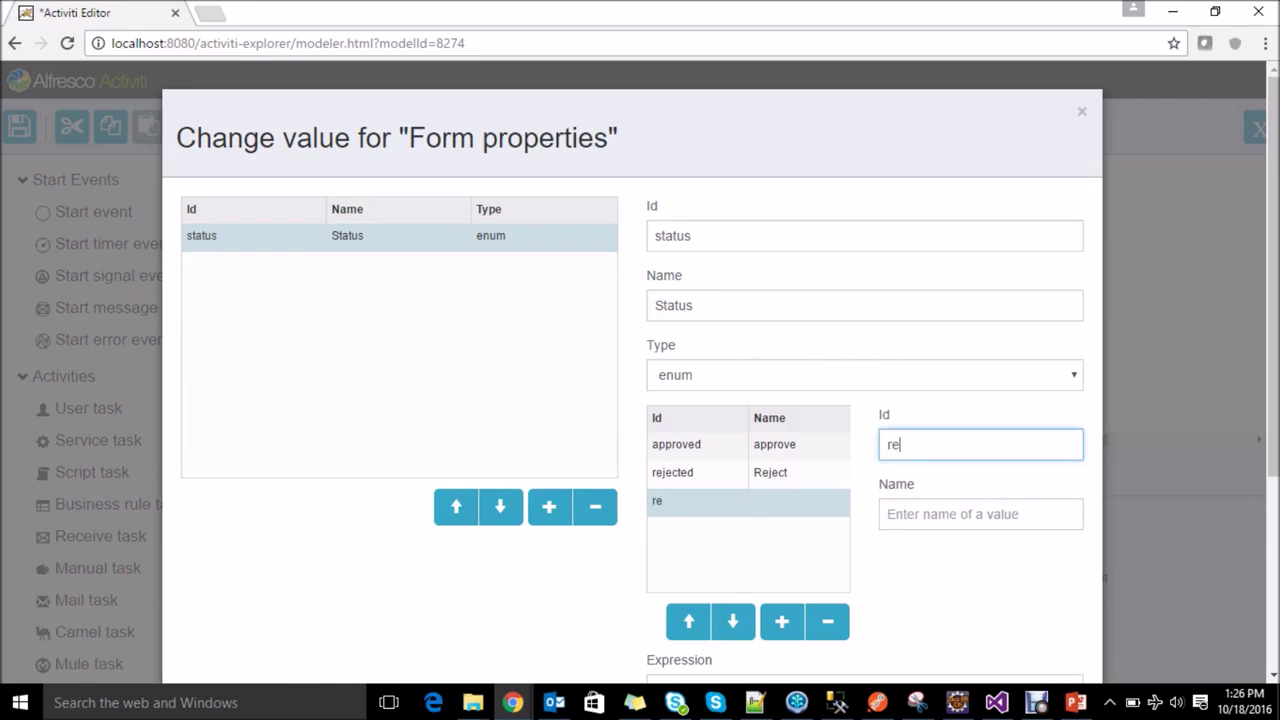
type("su")
key("BackSpace")
key("BackSpace")
key("BackSpace")
key("BackSpace")
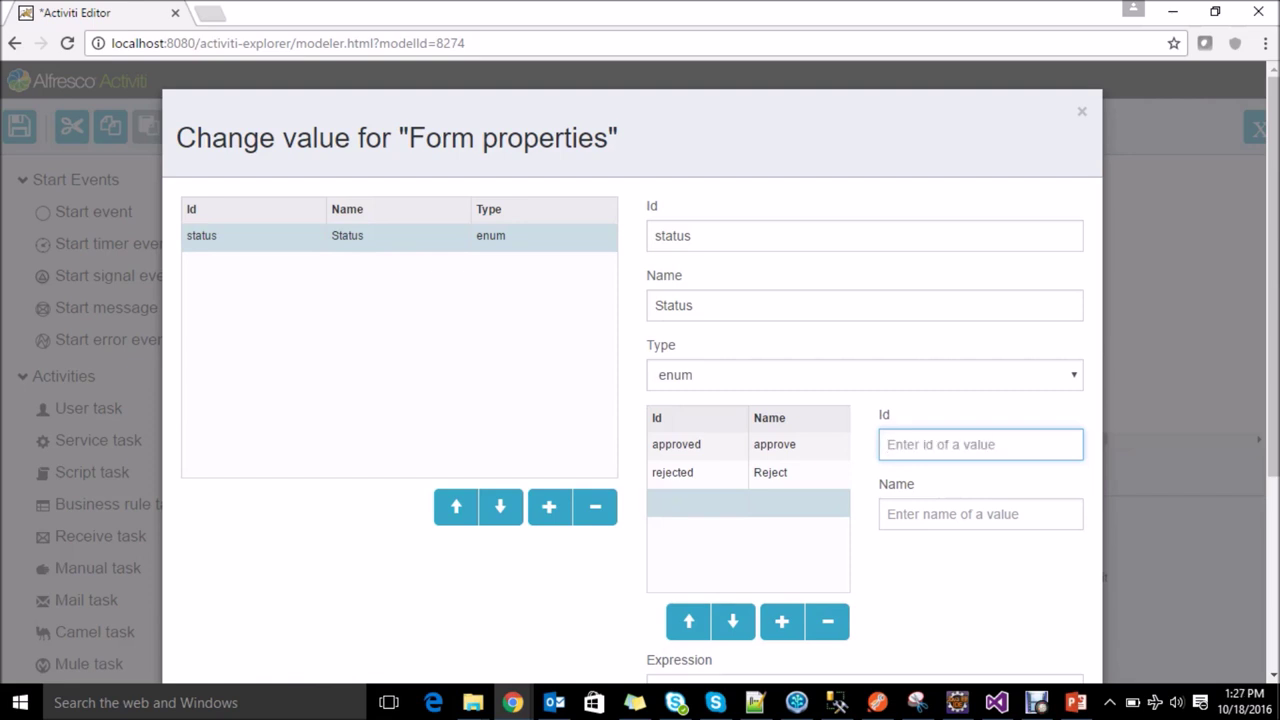
type("ajust")
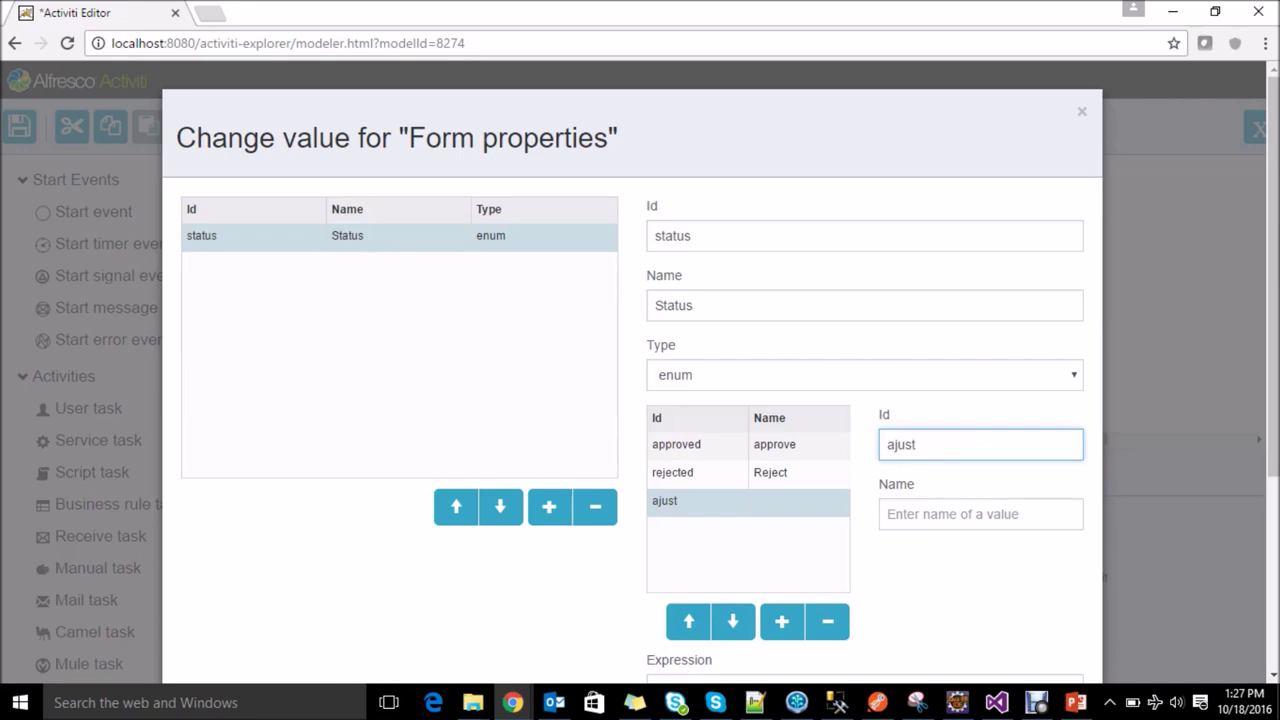
key("BackSpace")
key("BackSpace")
key("BackSpace")
key("BackSpace")
key("BackSpace")
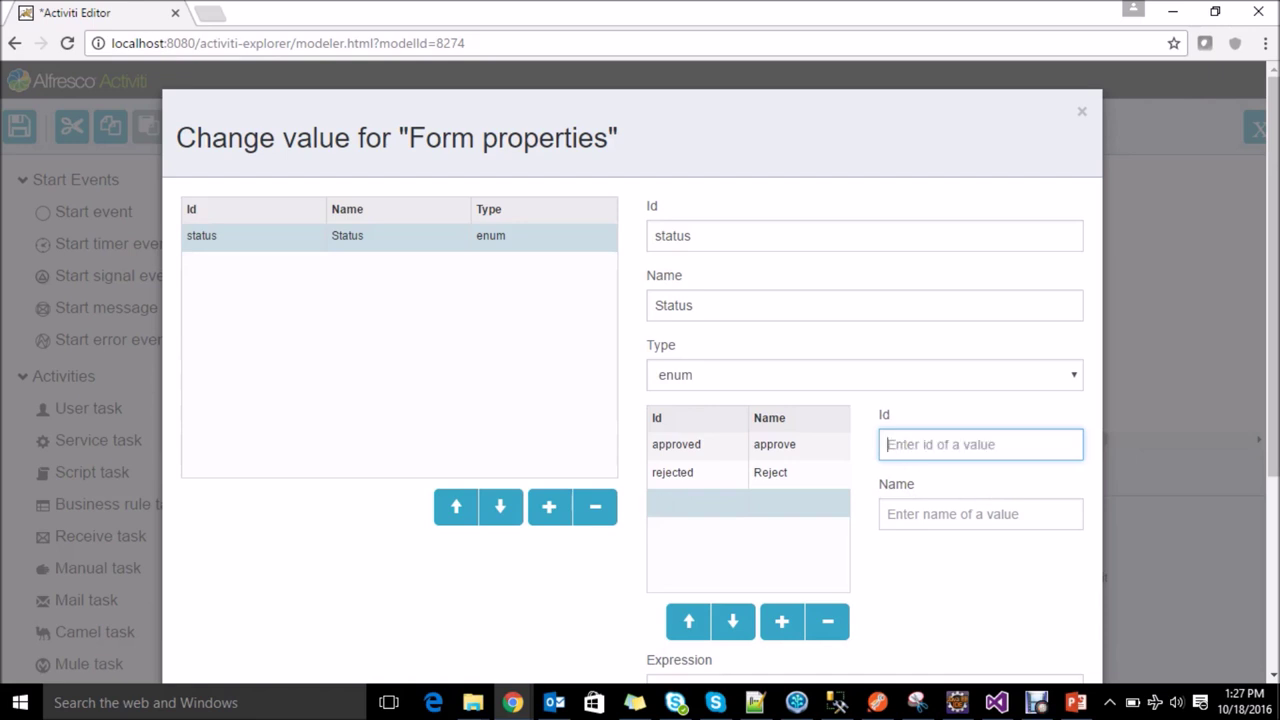
type("resub")
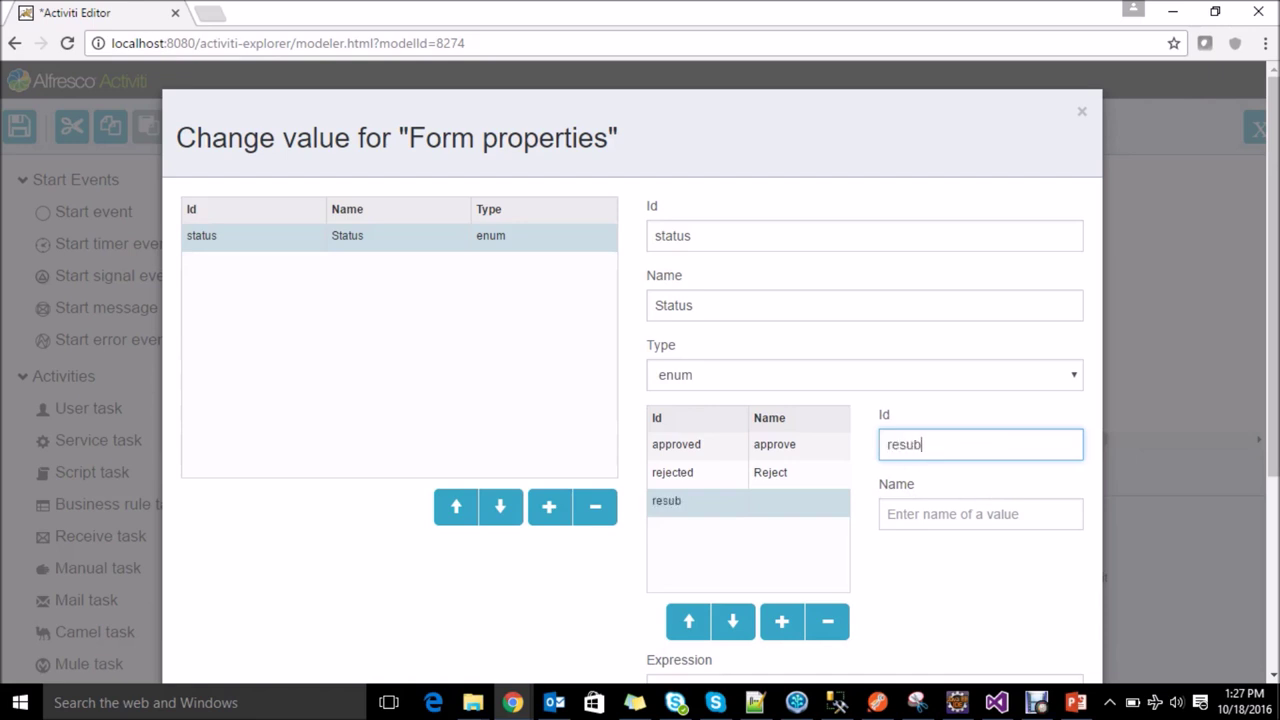
type("mit")
left_click(980, 514)
type("Resu")
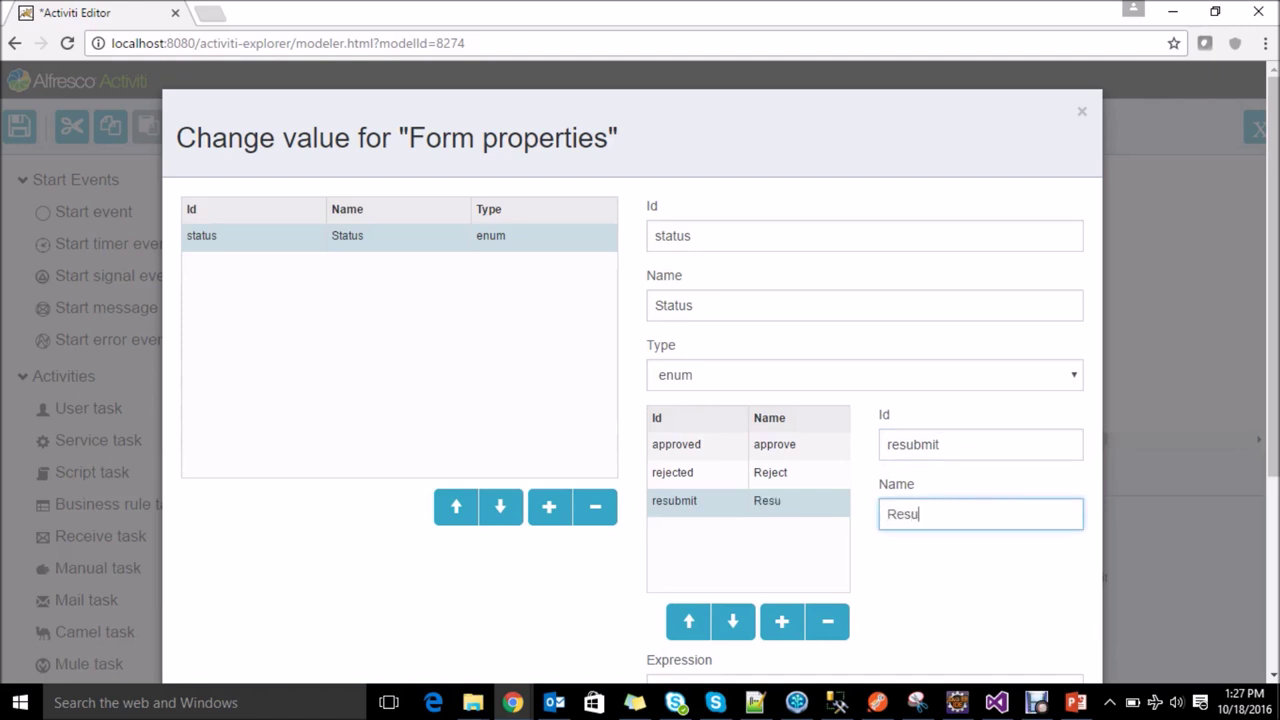
type("bmit")
scroll(632, 380, "down", 3)
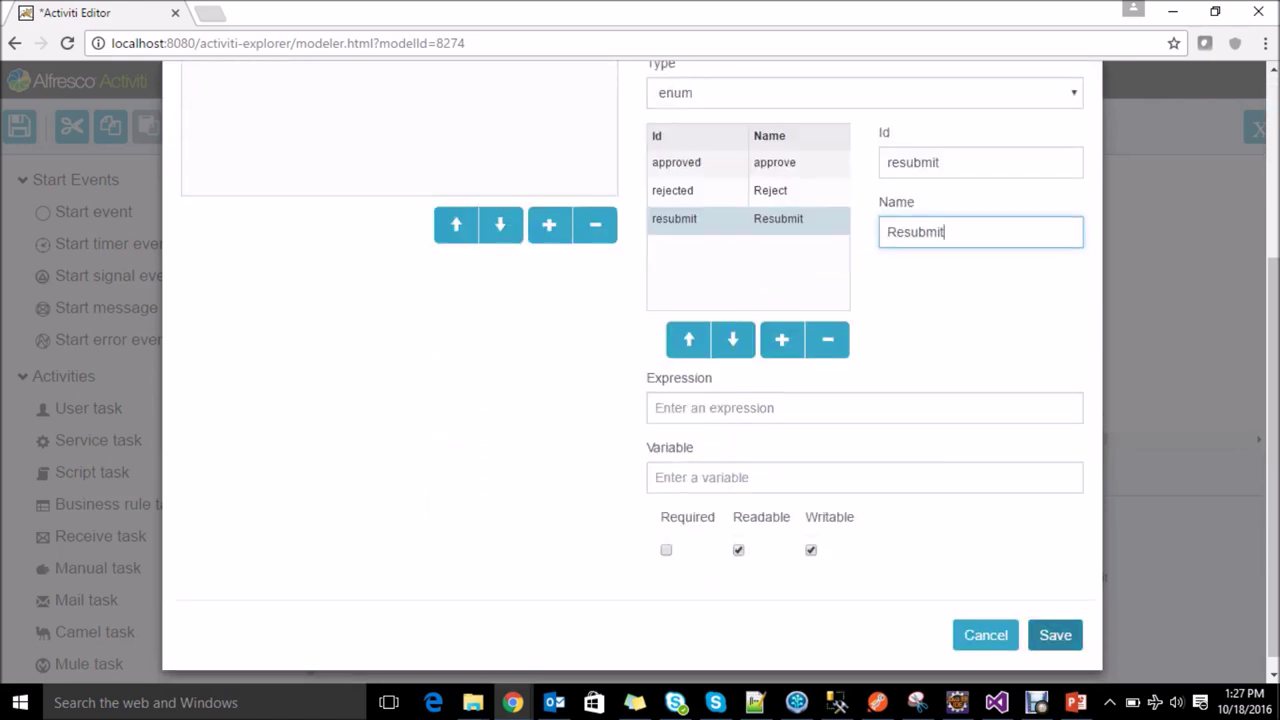
left_click(1055, 635)
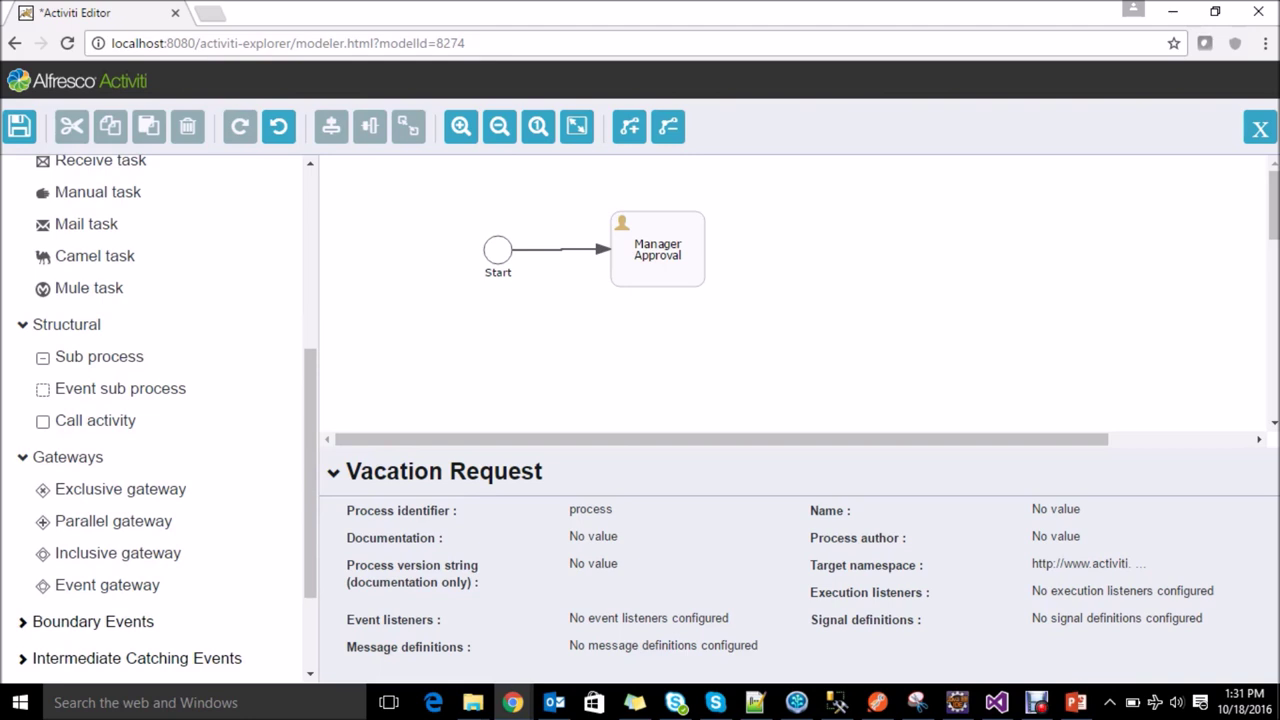
Step: Add an exclusive gateway after Manager Approval leading to a new task converted into a mail task
left_click(680, 260)
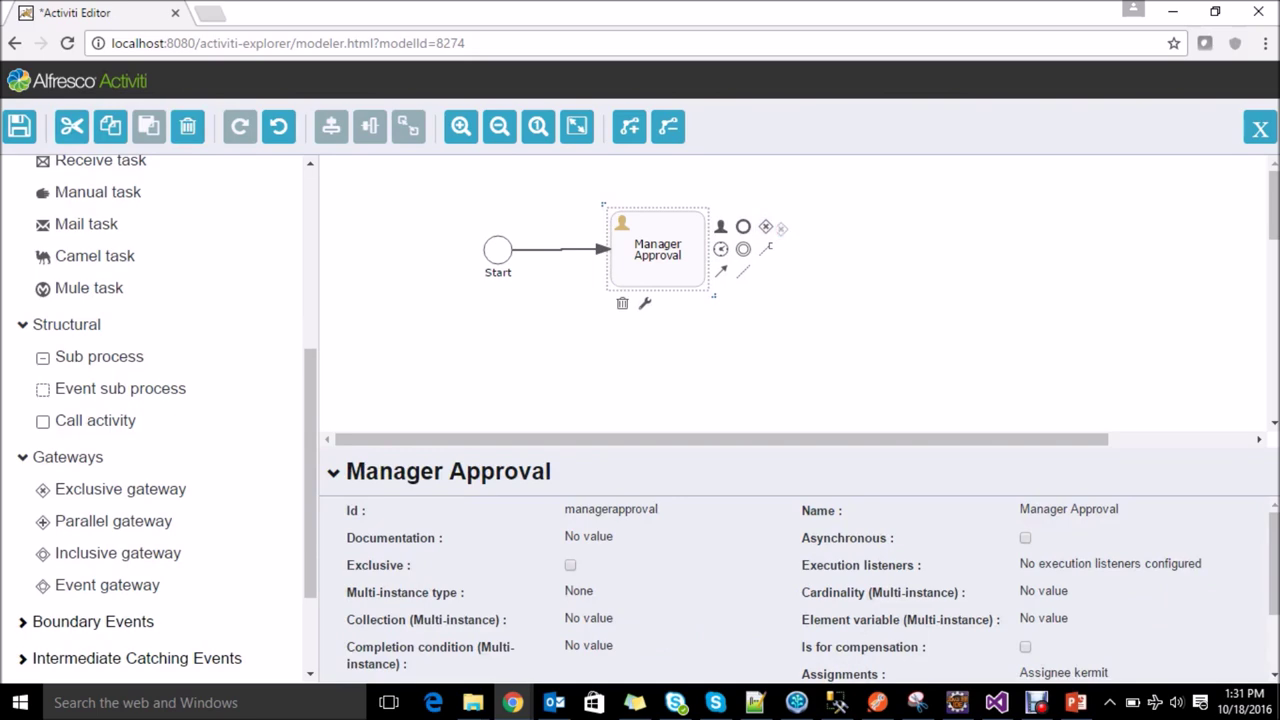
left_click_drag(838, 243, 850, 249)
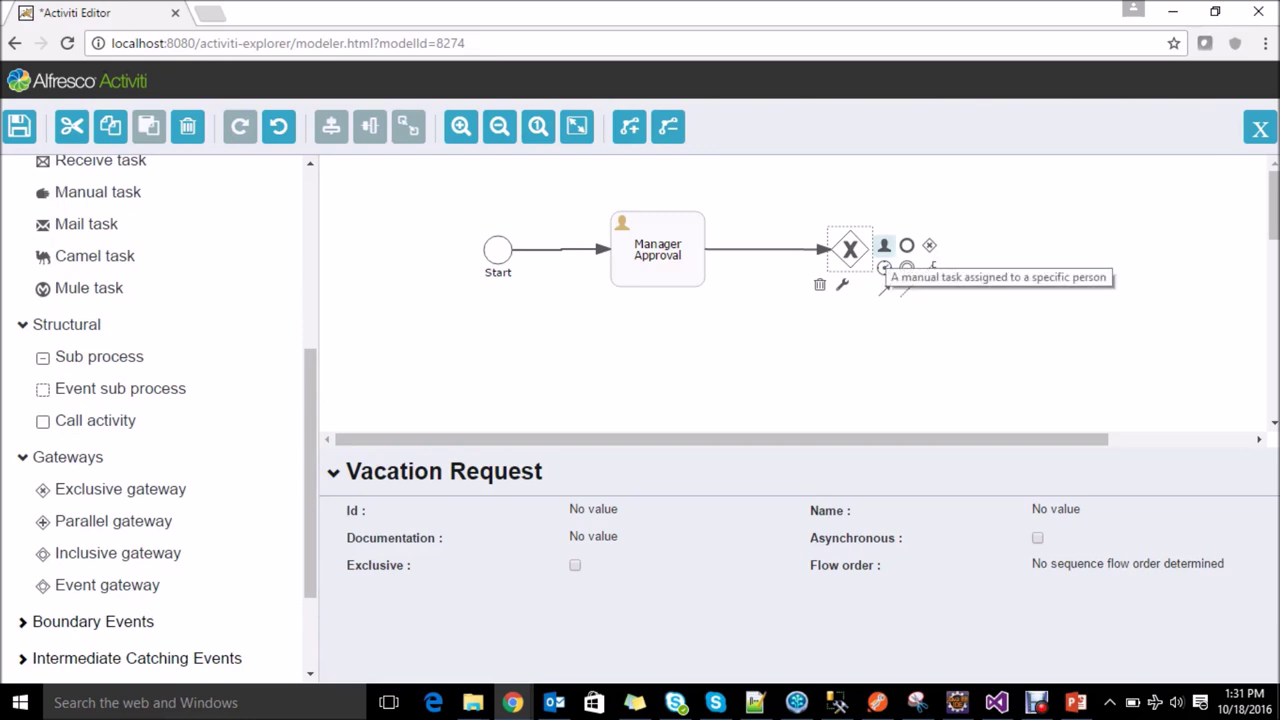
left_click_drag(884, 246, 1022, 245)
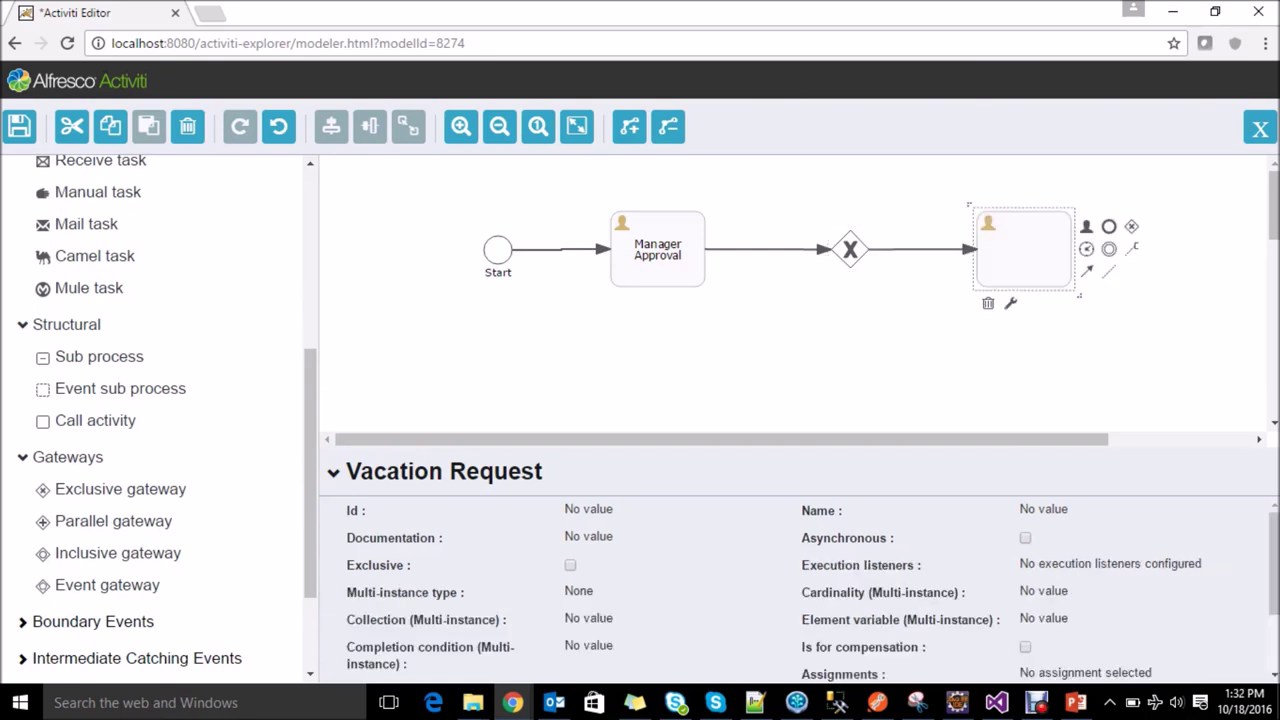
left_click(1010, 302)
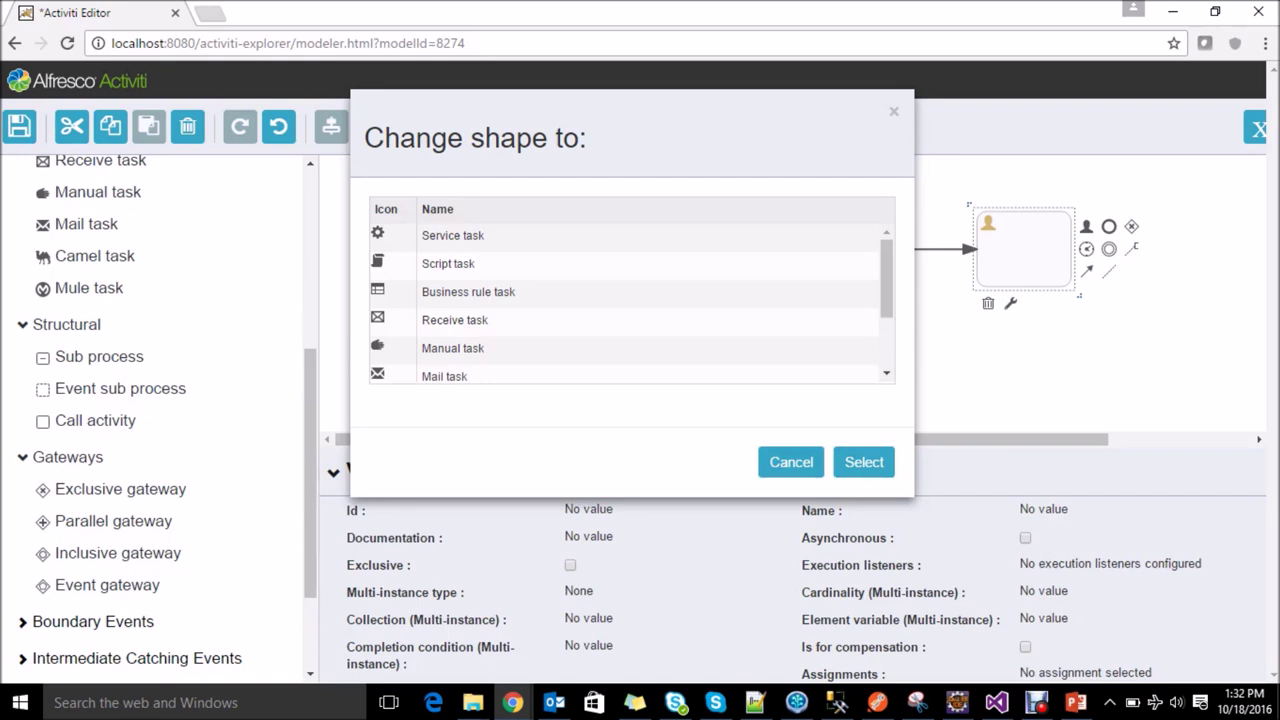
left_click(444, 375)
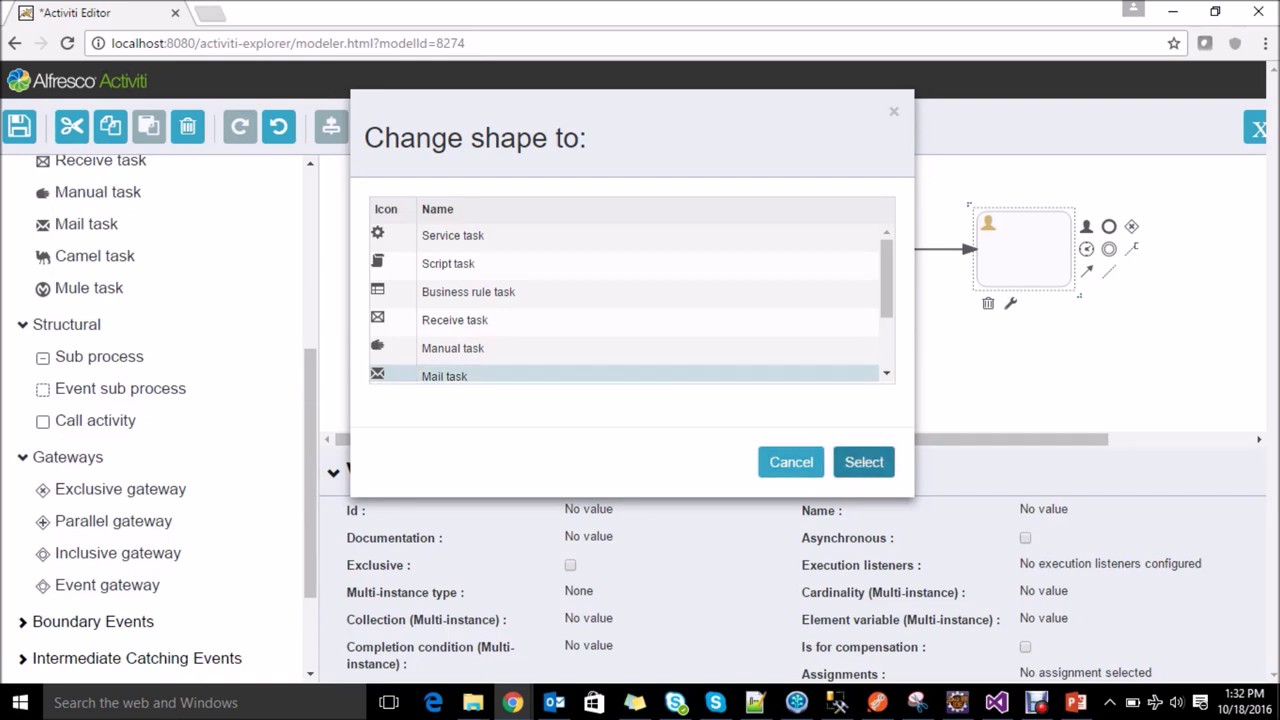
left_click(864, 462)
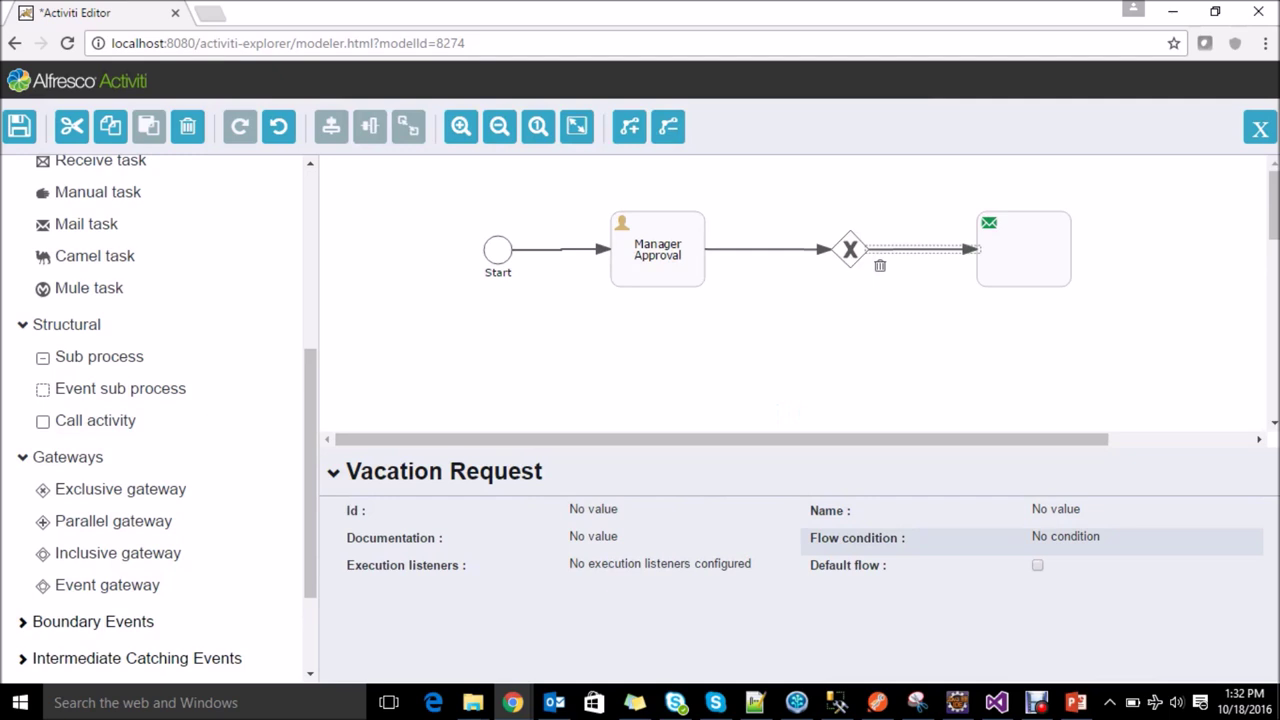
Step: Give the gateway-to-mail flow the condition ${status == "rejected"} and the name 'Rejected'
left_click(1065, 537)
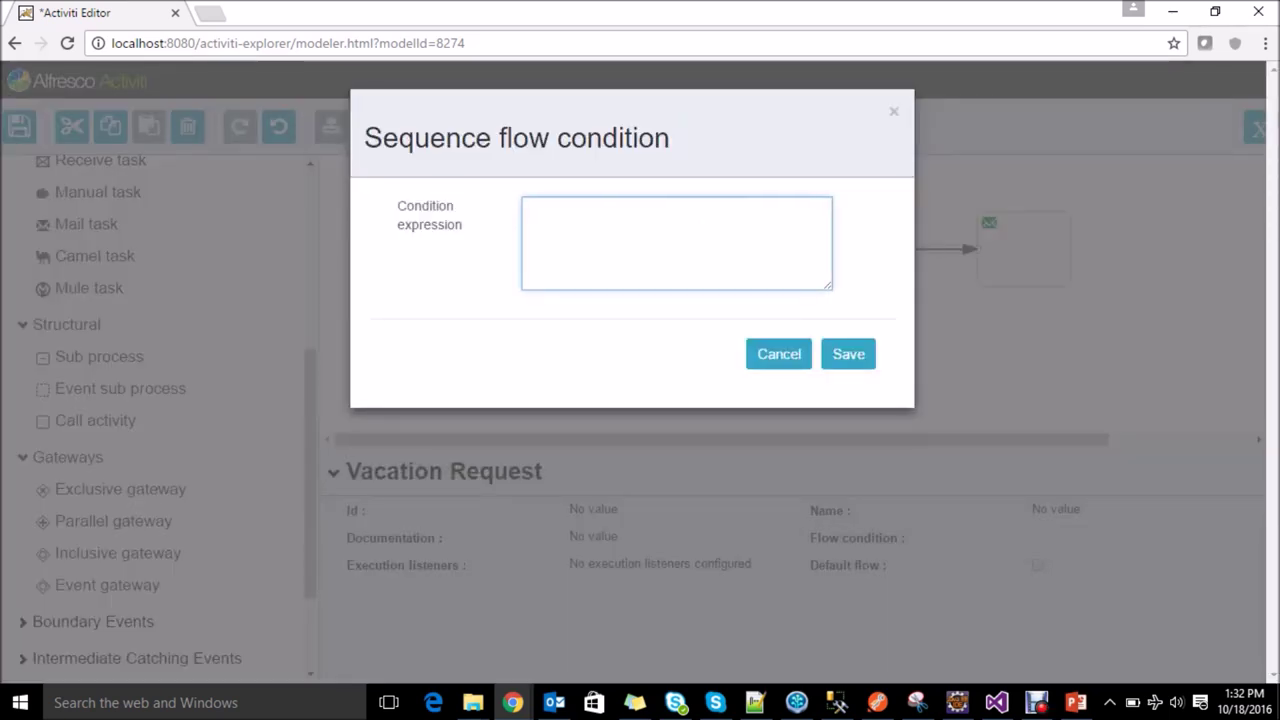
type("$")
type("{}")
type("status")
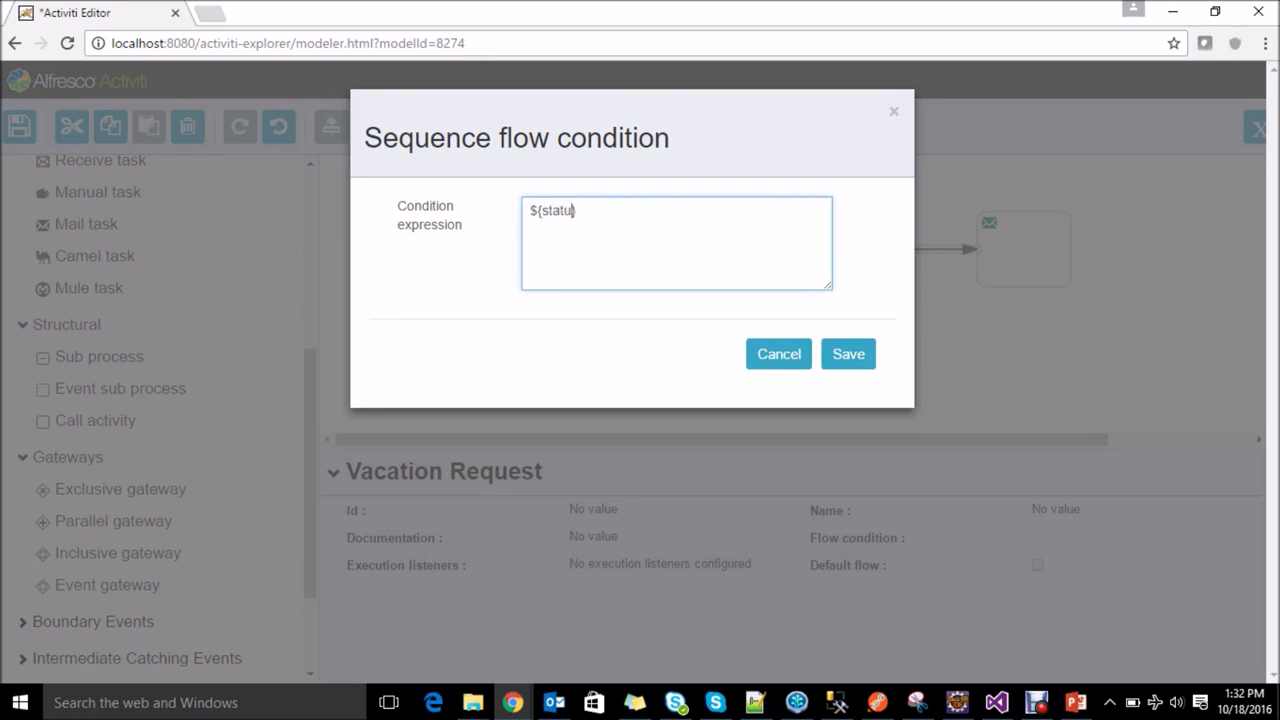
type(" == \"\"")
key("Left")
type("rejected")
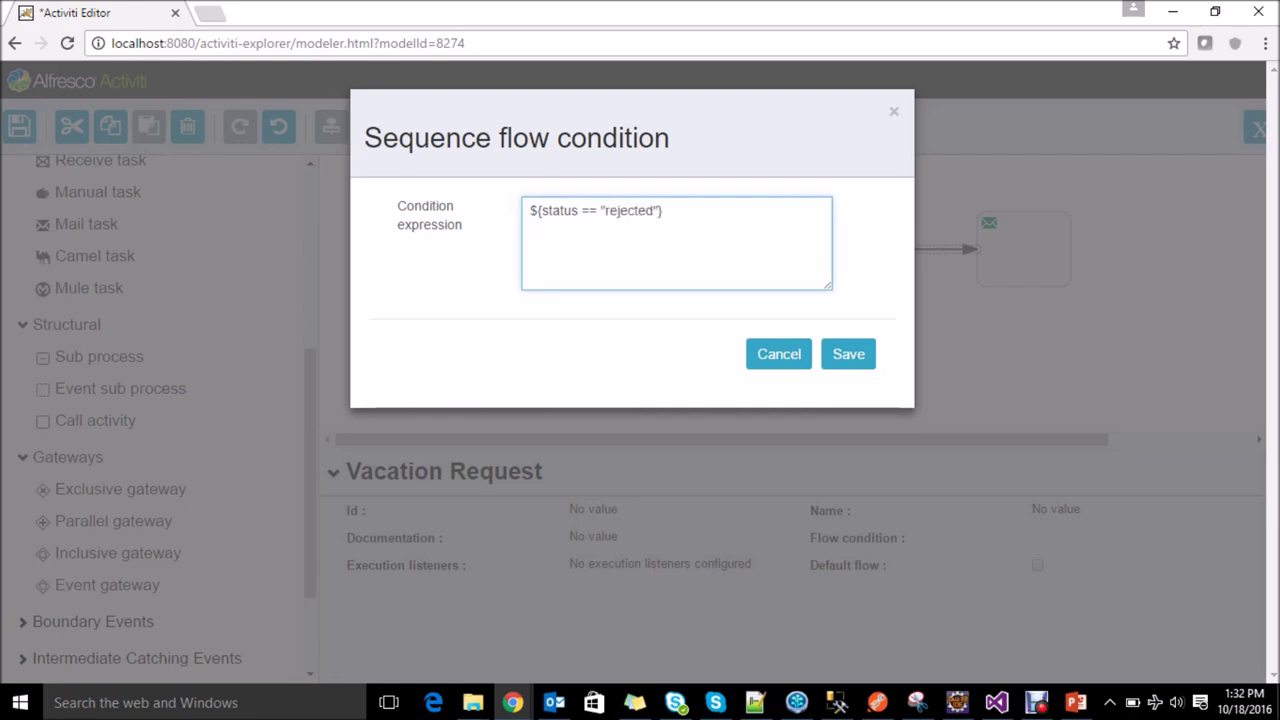
left_click(848, 354)
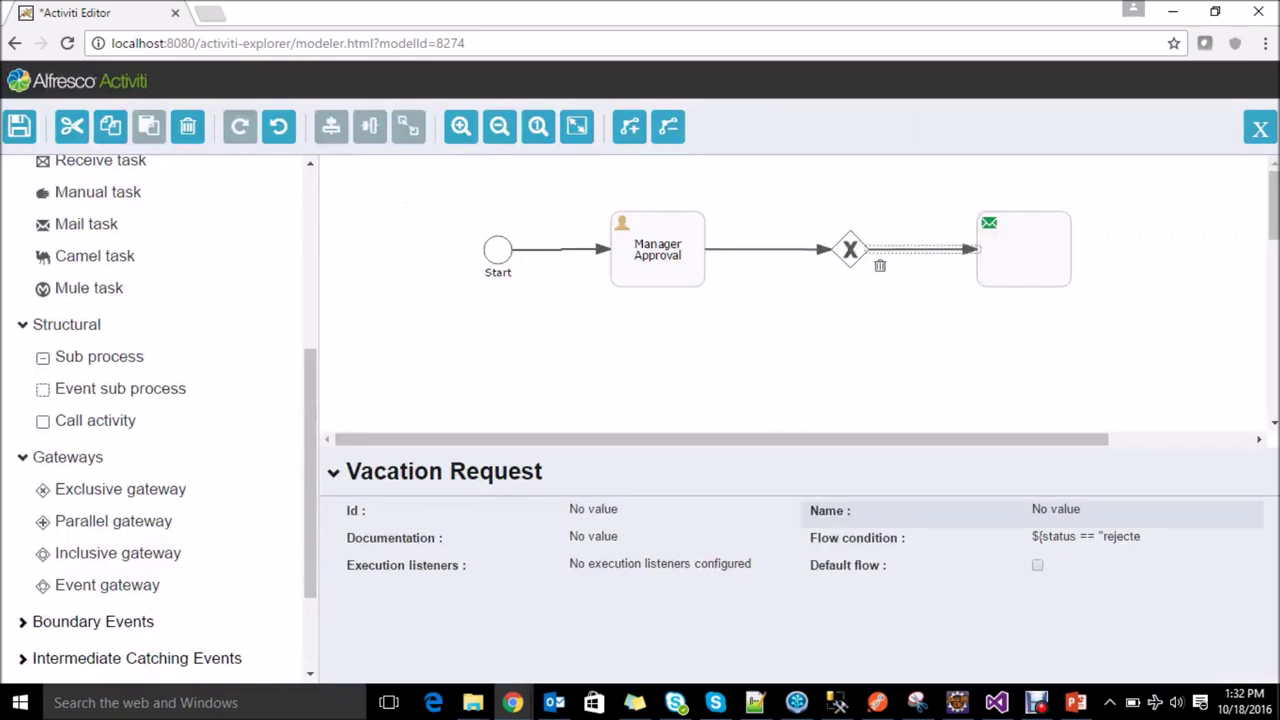
left_click(1040, 513)
type("Rejected")
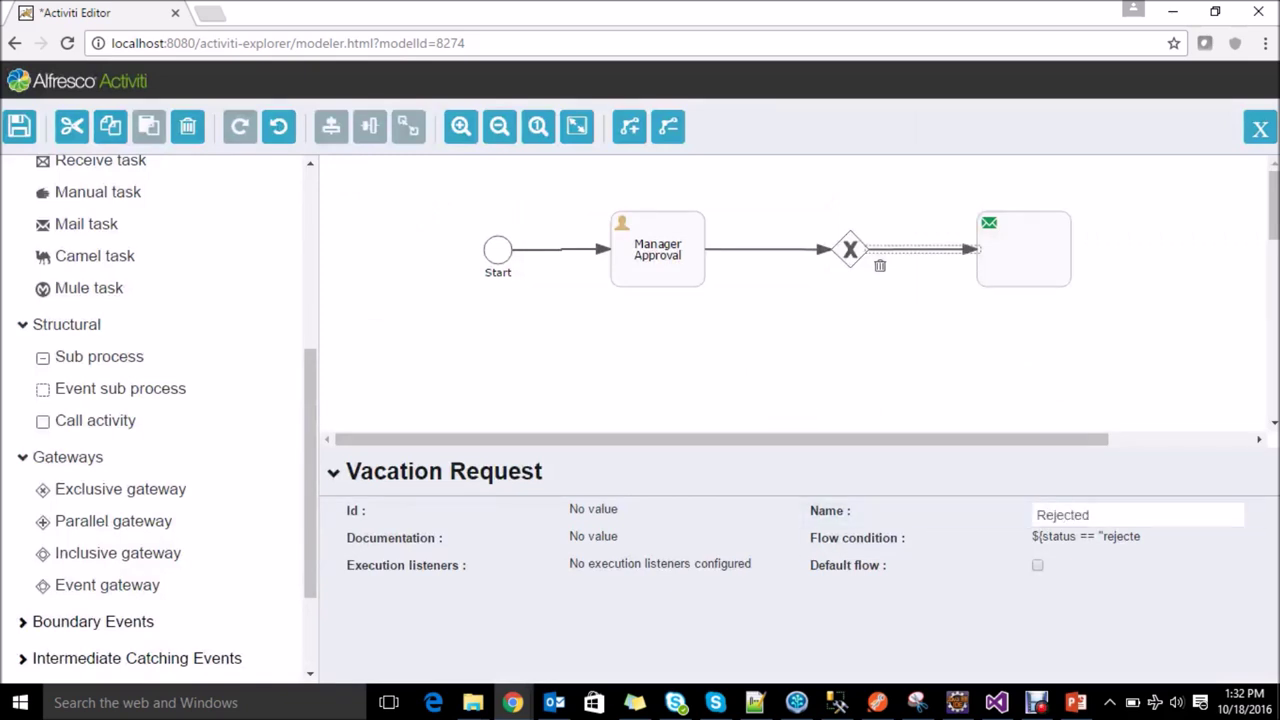
key("Return")
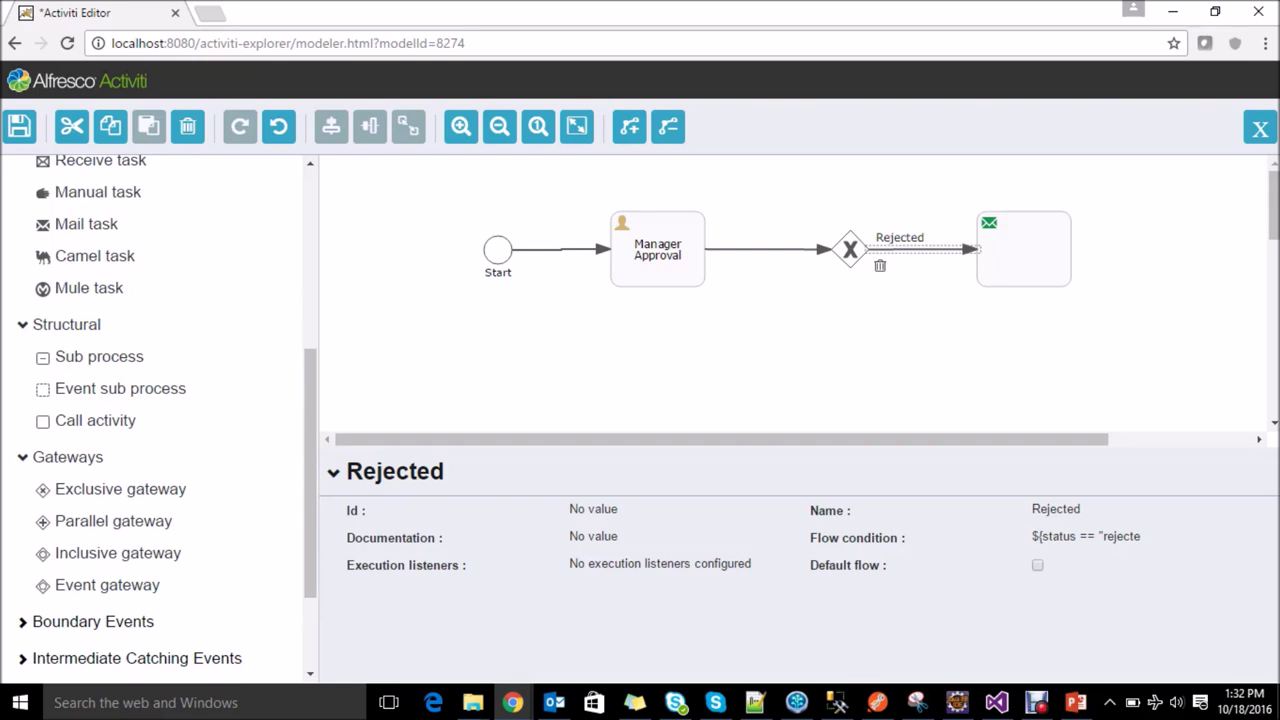
left_click(1015, 255)
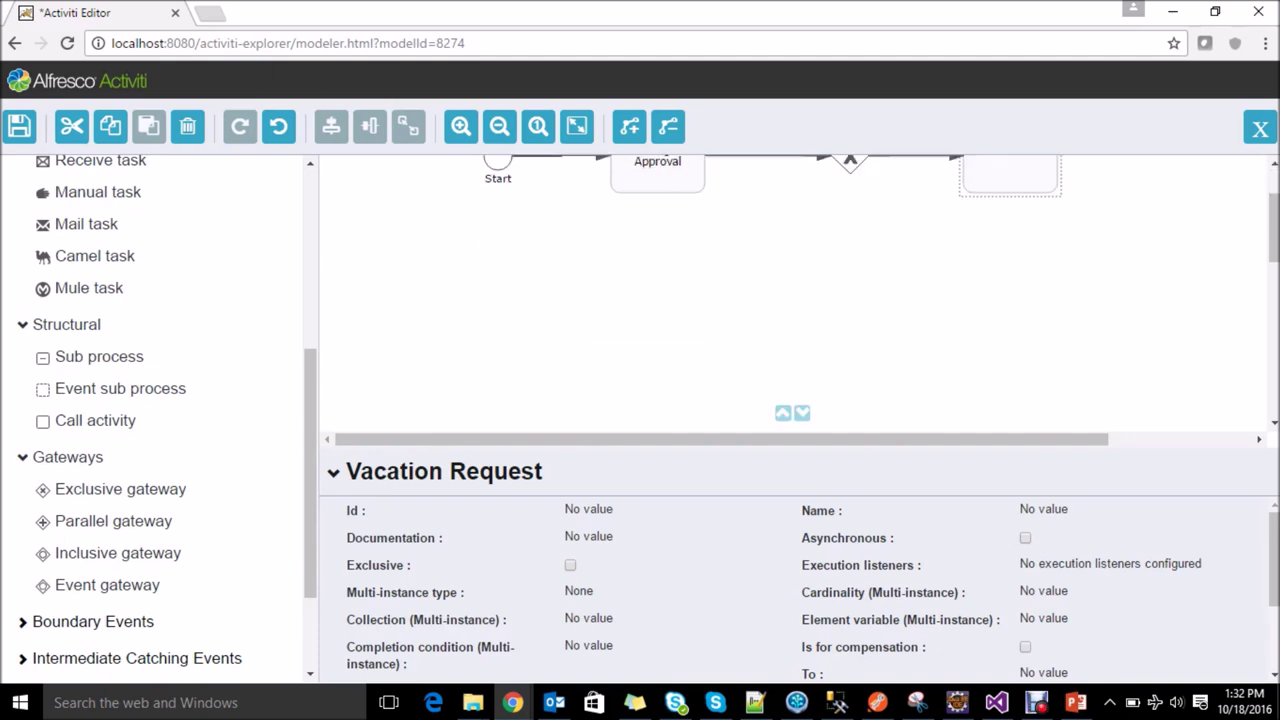
Step: Save the employee's e-mail address as the Rejected mail task's To recipient
scroll(160, 420, "up", 4)
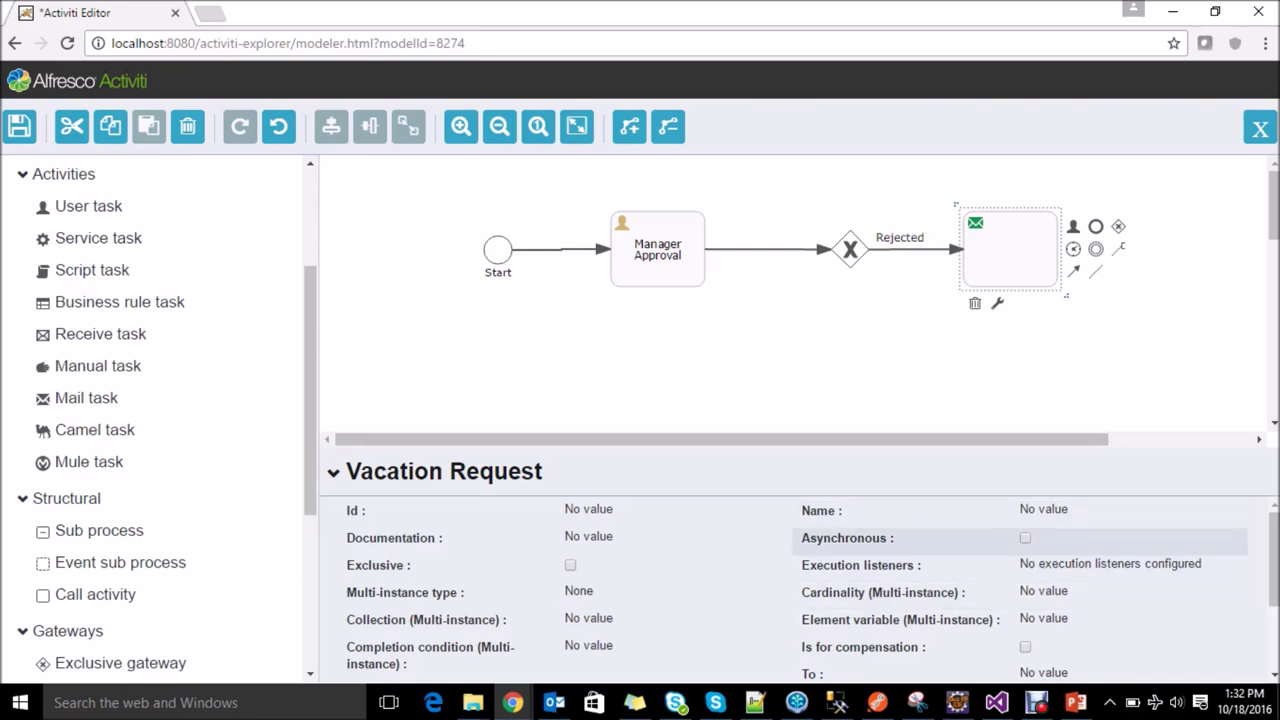
scroll(1000, 580, "down", 1)
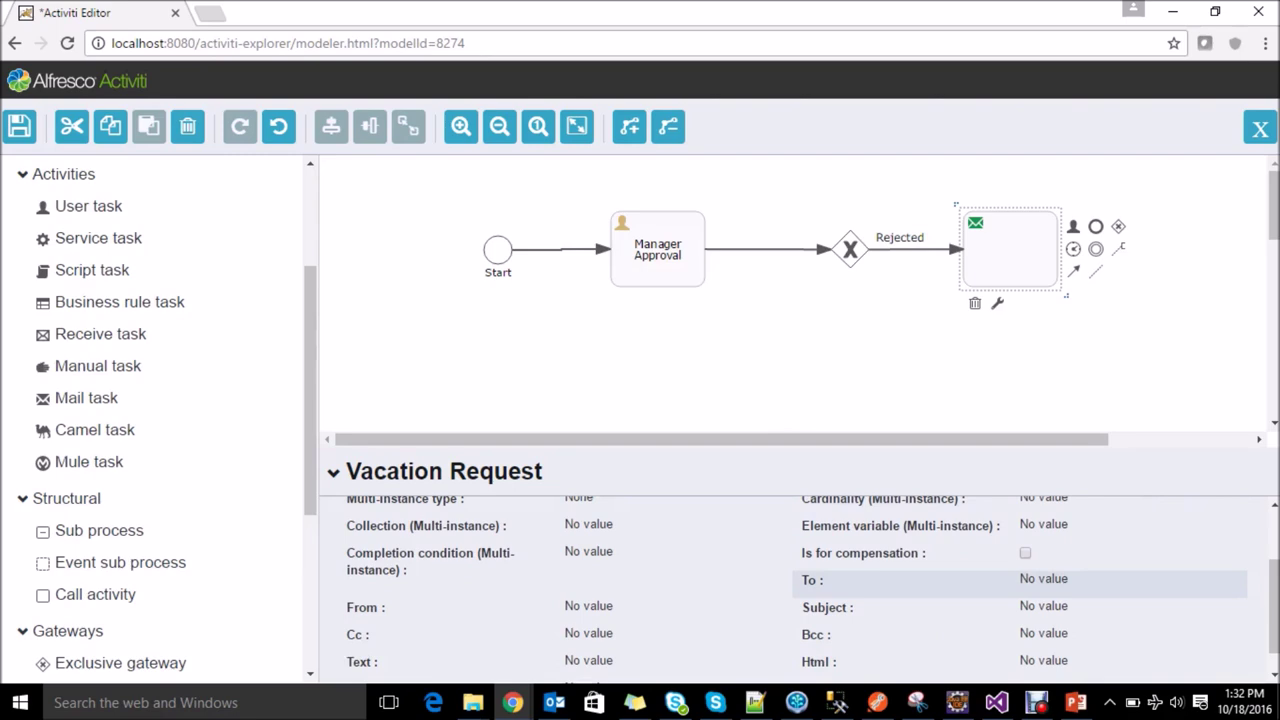
left_click(1020, 580)
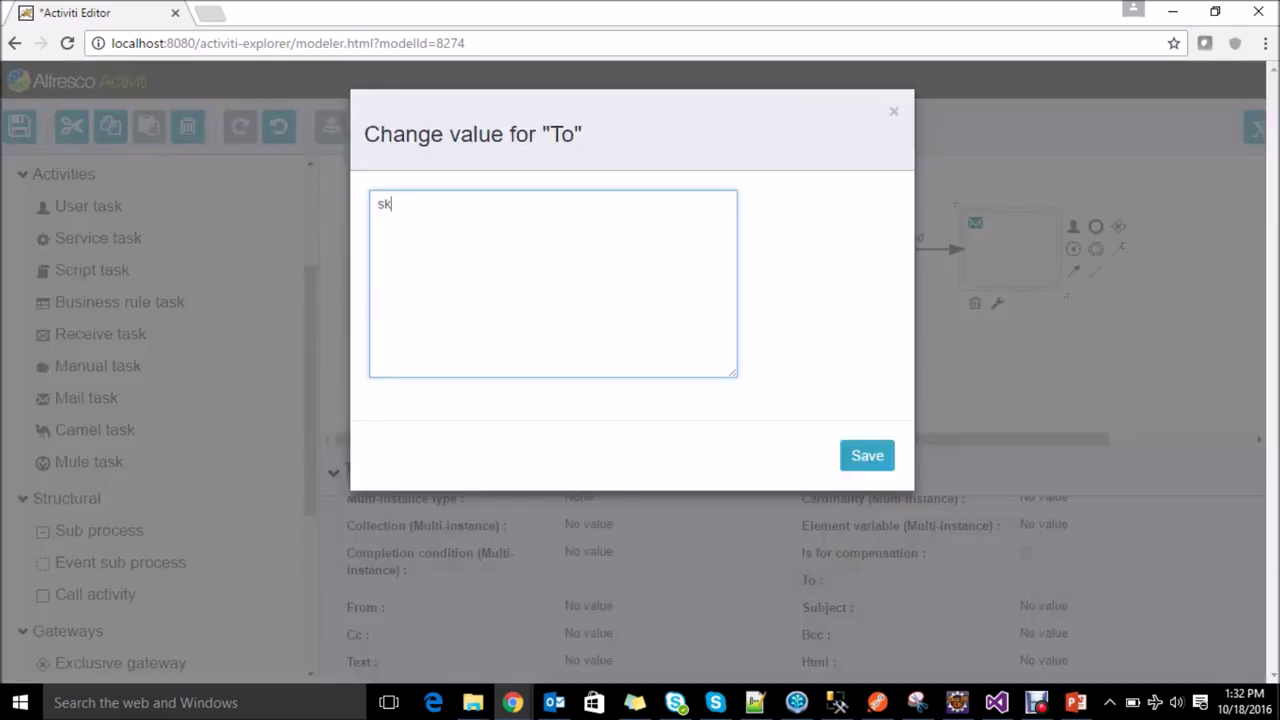
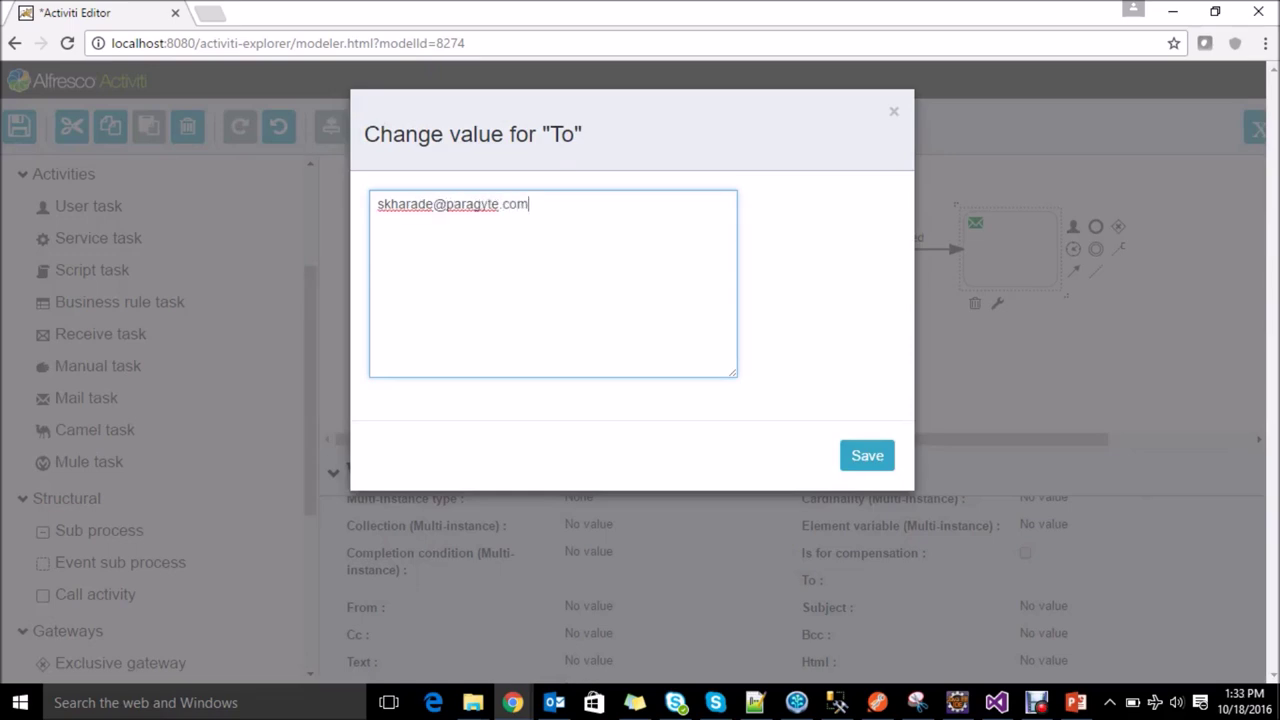
left_click(867, 455)
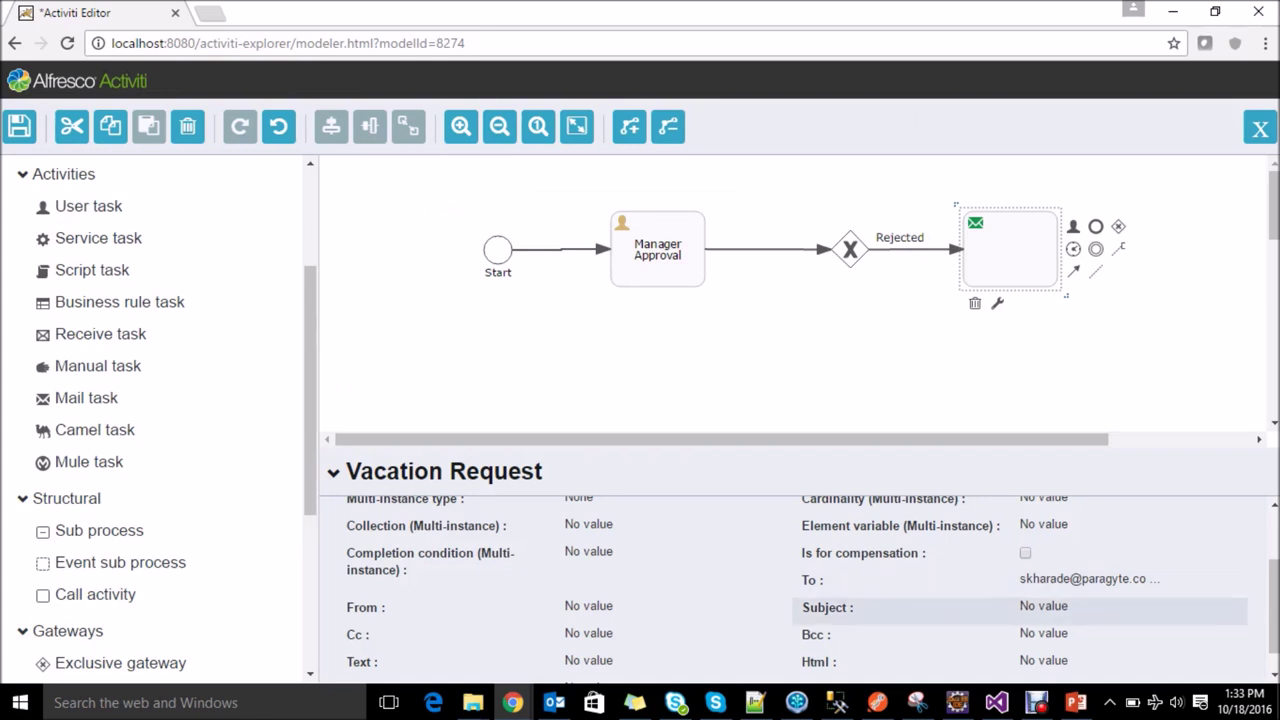
Step: Set the mail task's subject to 'Your vacation request is rejected by manager'
left_click(1043, 606)
type("Y")
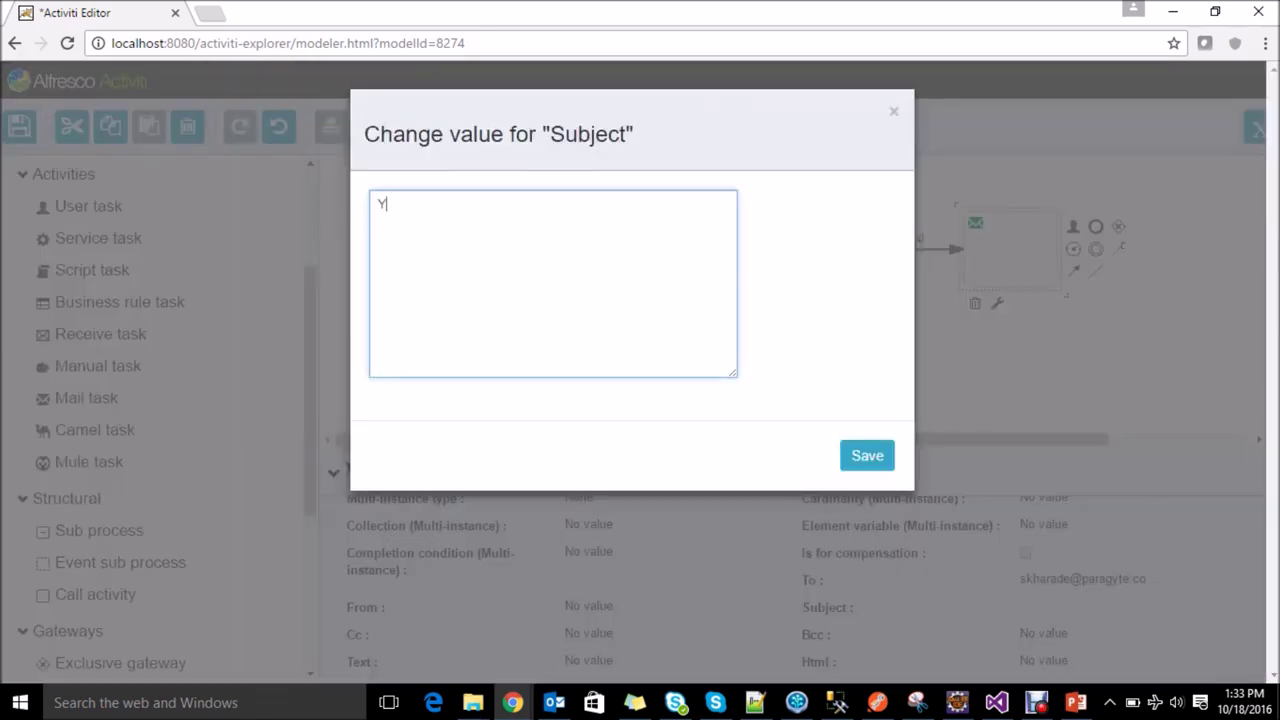
type("our vacation requeste")
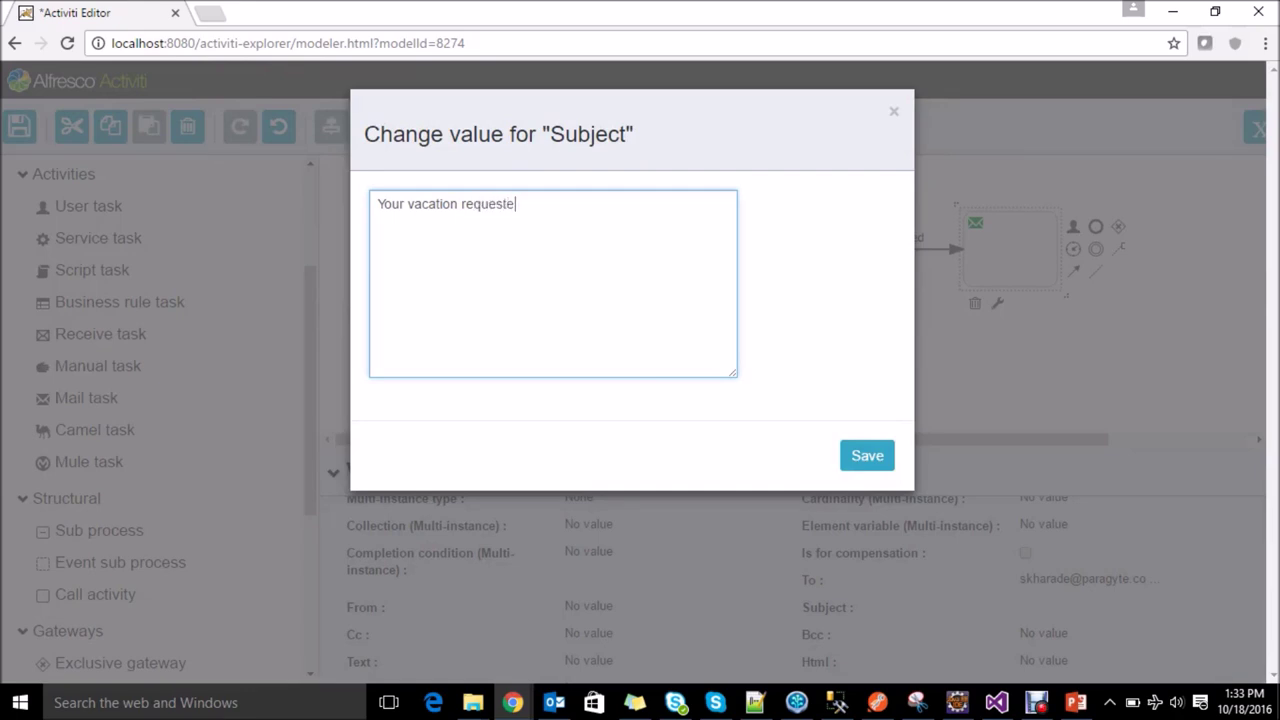
key("BackSpace")
type("is rejected by manager")
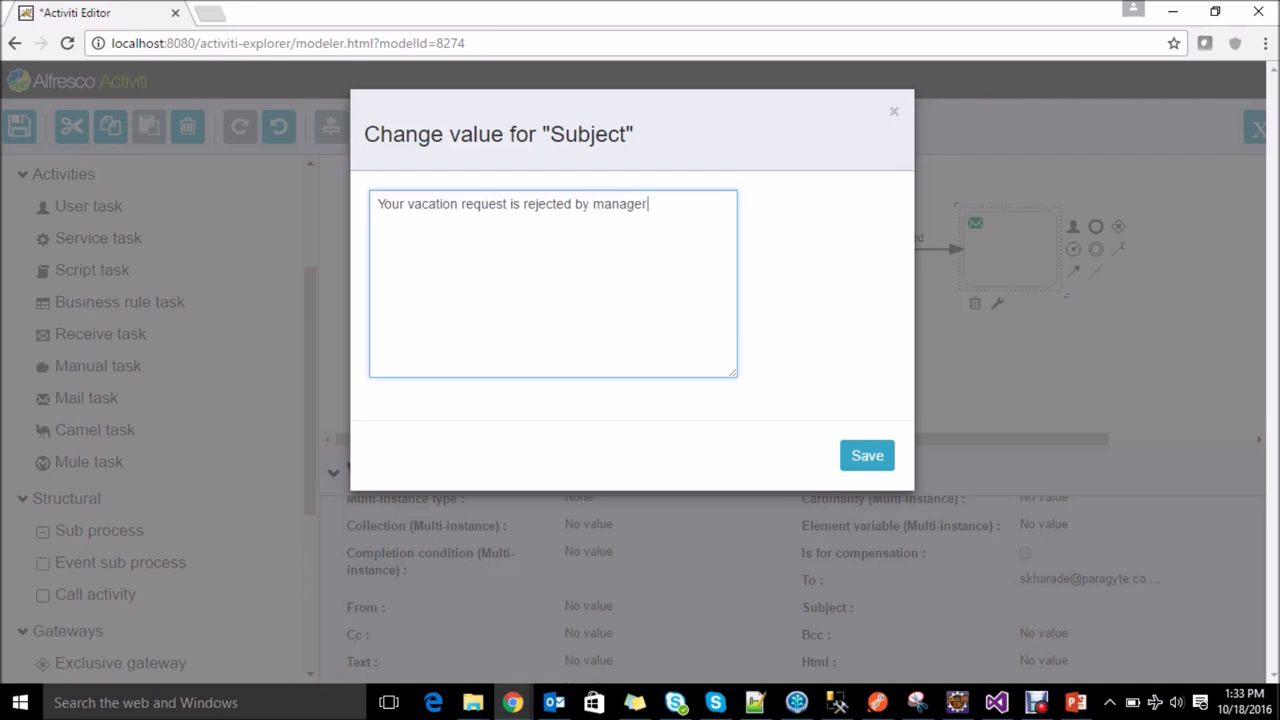
left_click(867, 455)
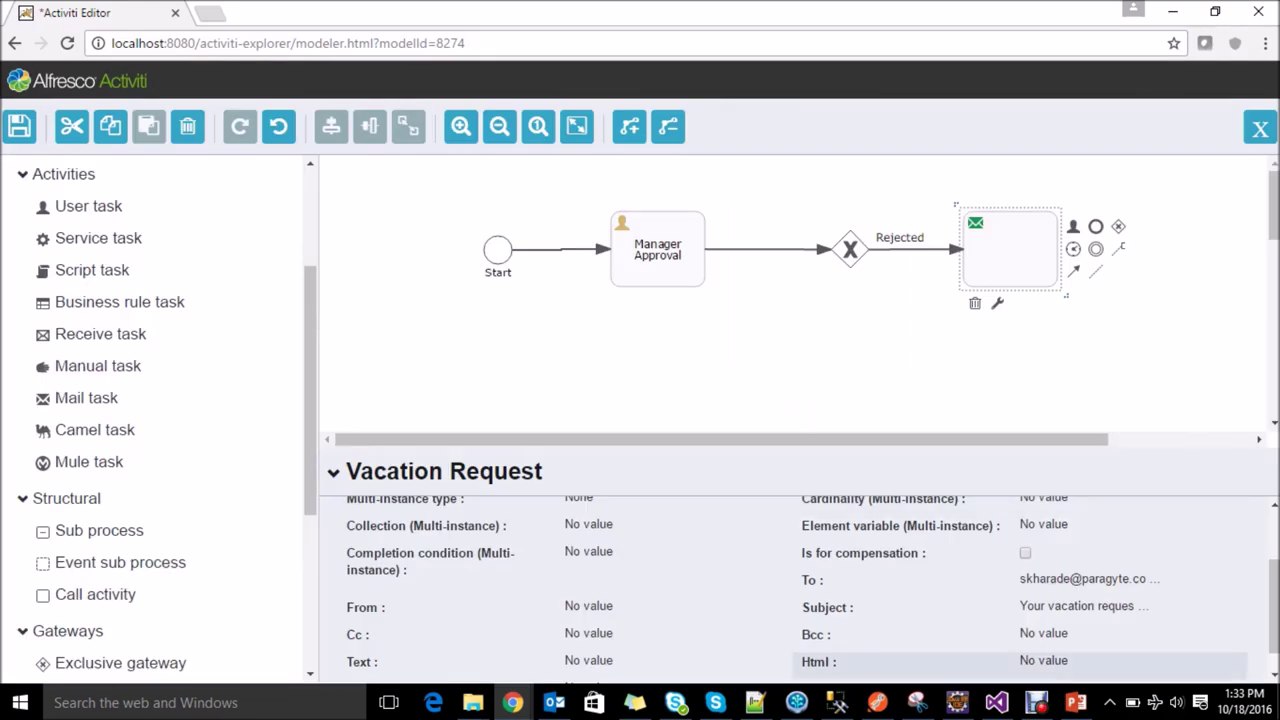
Step: Set the HTML body to 'Hi,' followed by 'Your vacation request is rejected by your manager'
left_click(1043, 661)
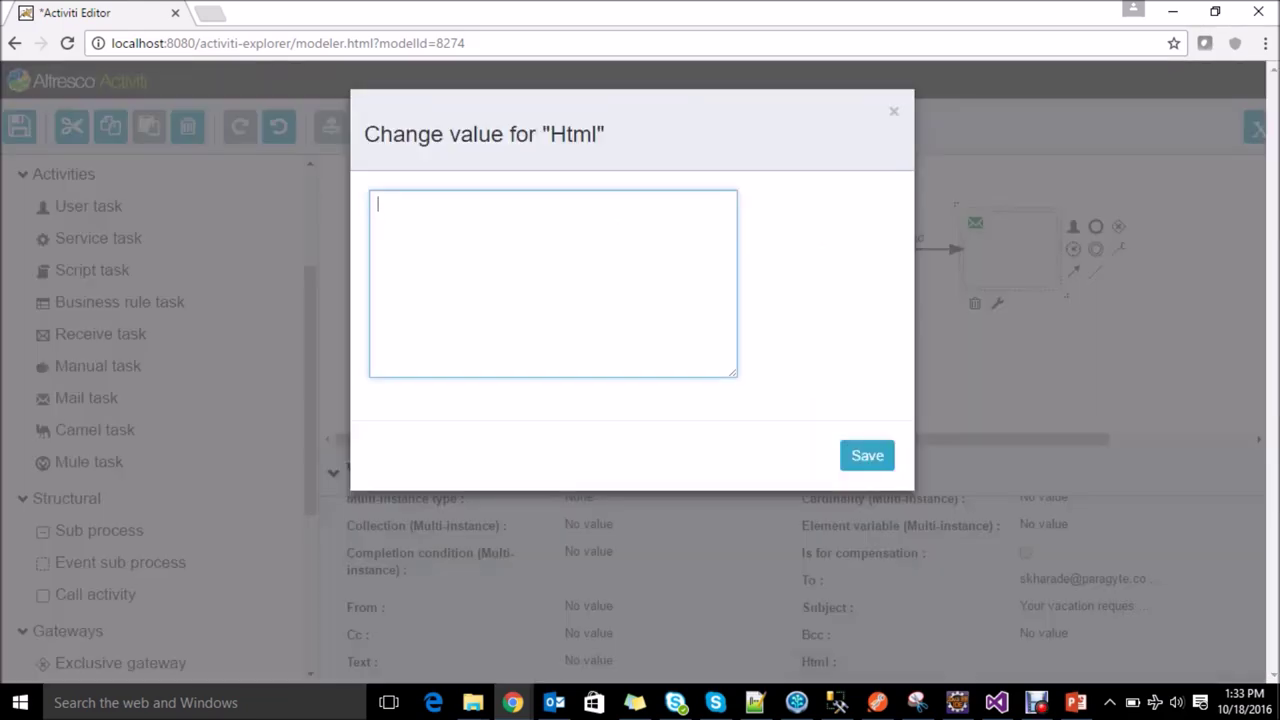
type("Hi,")
key("Return")
key("Return")
type("Your vacation r")
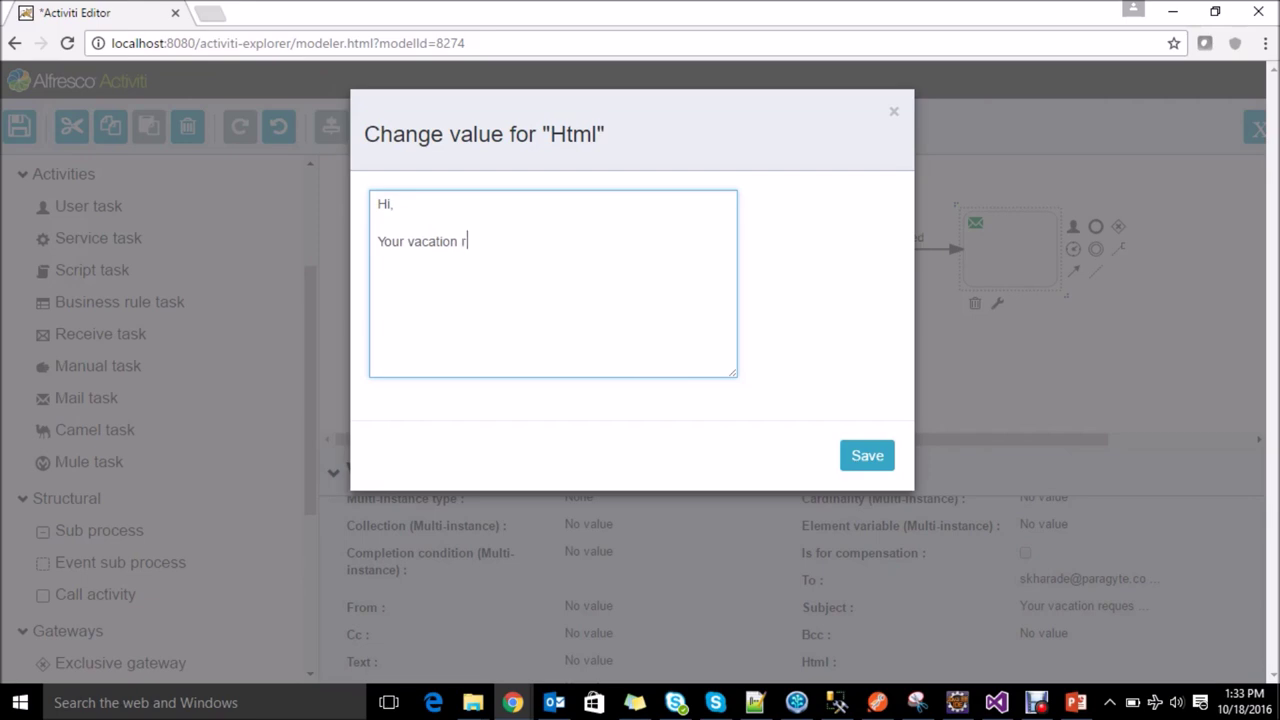
type("equest is rejected by ")
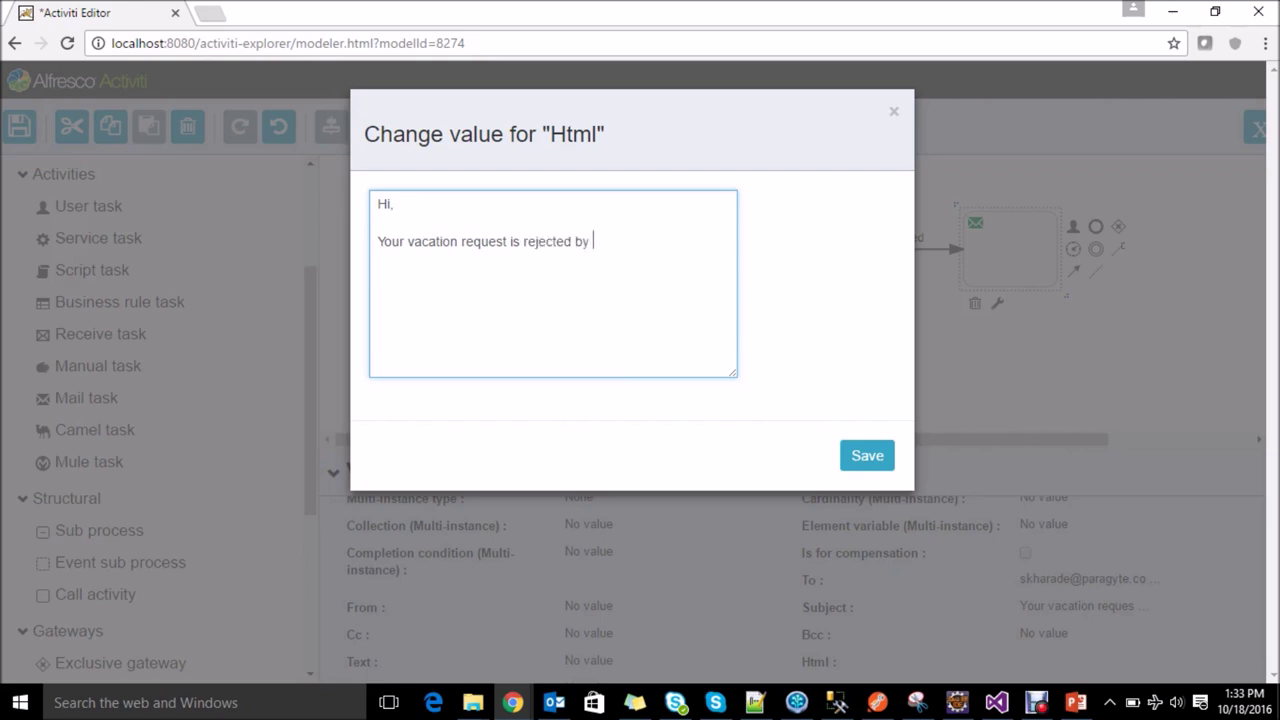
type("your manager.")
left_click(867, 455)
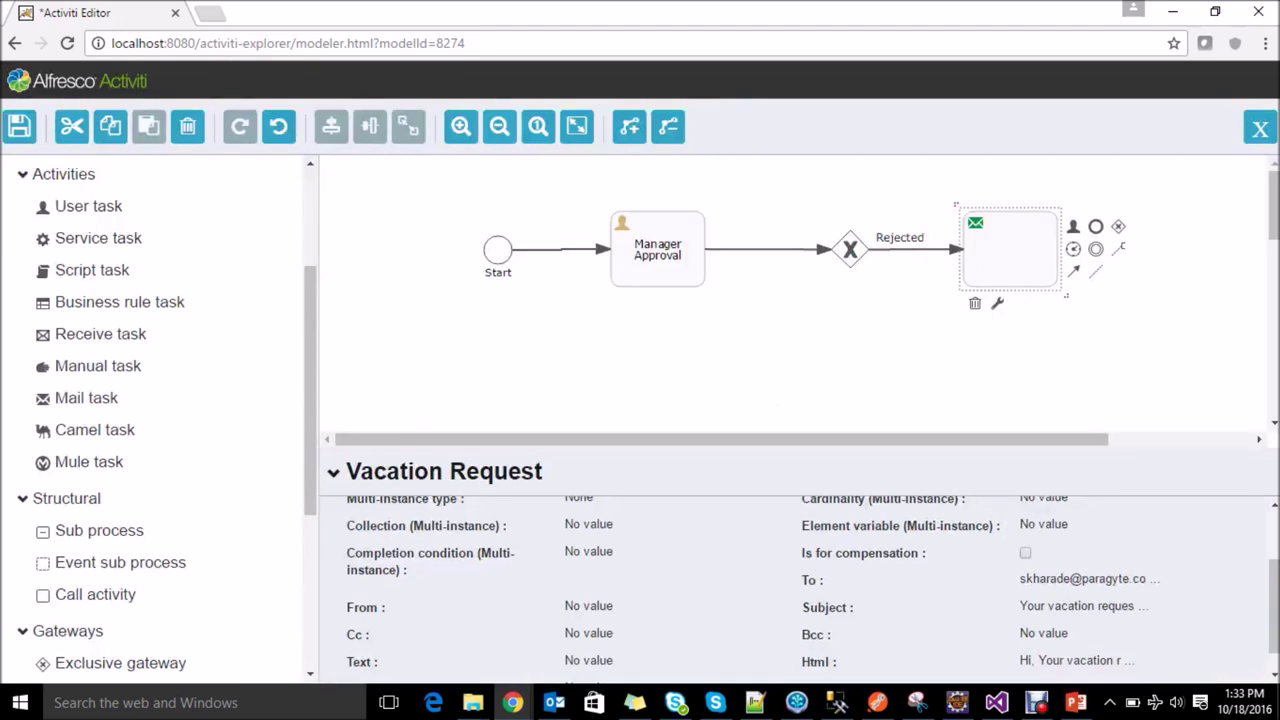
key("Escape")
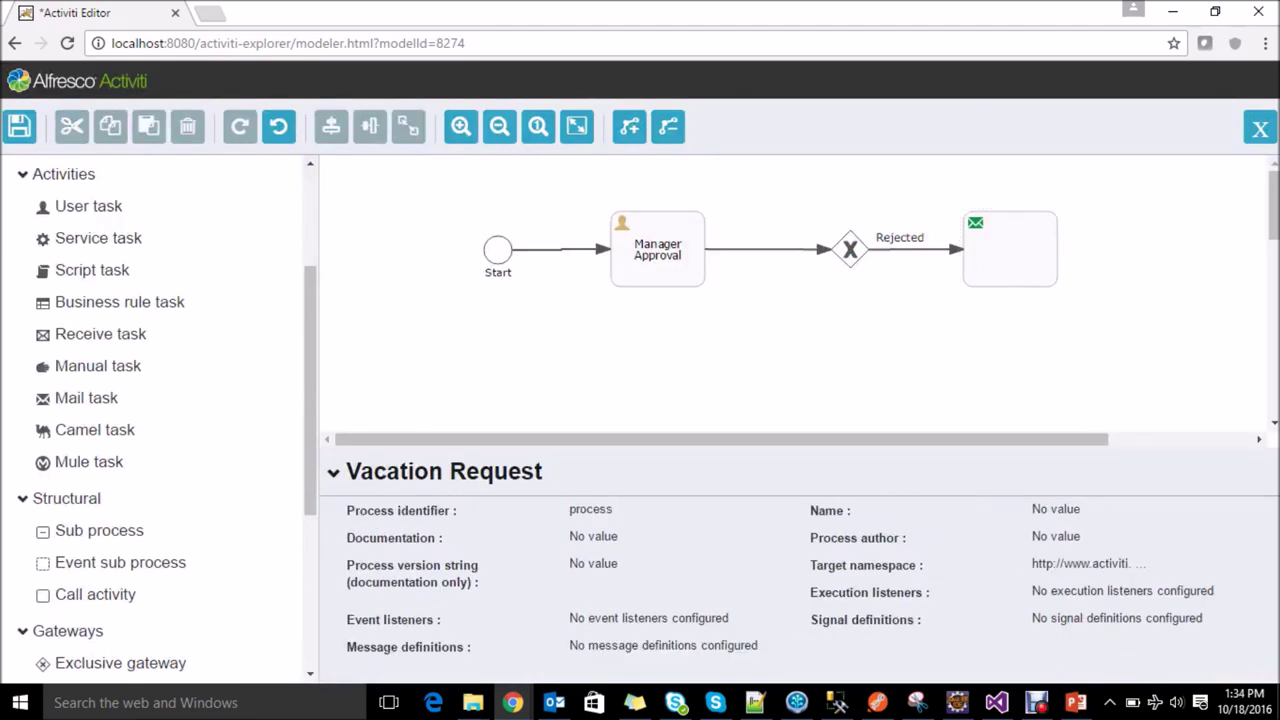
Step: Add an end event to the right of the Rejected mail task, connected by a sequence flow
left_click(1010, 250)
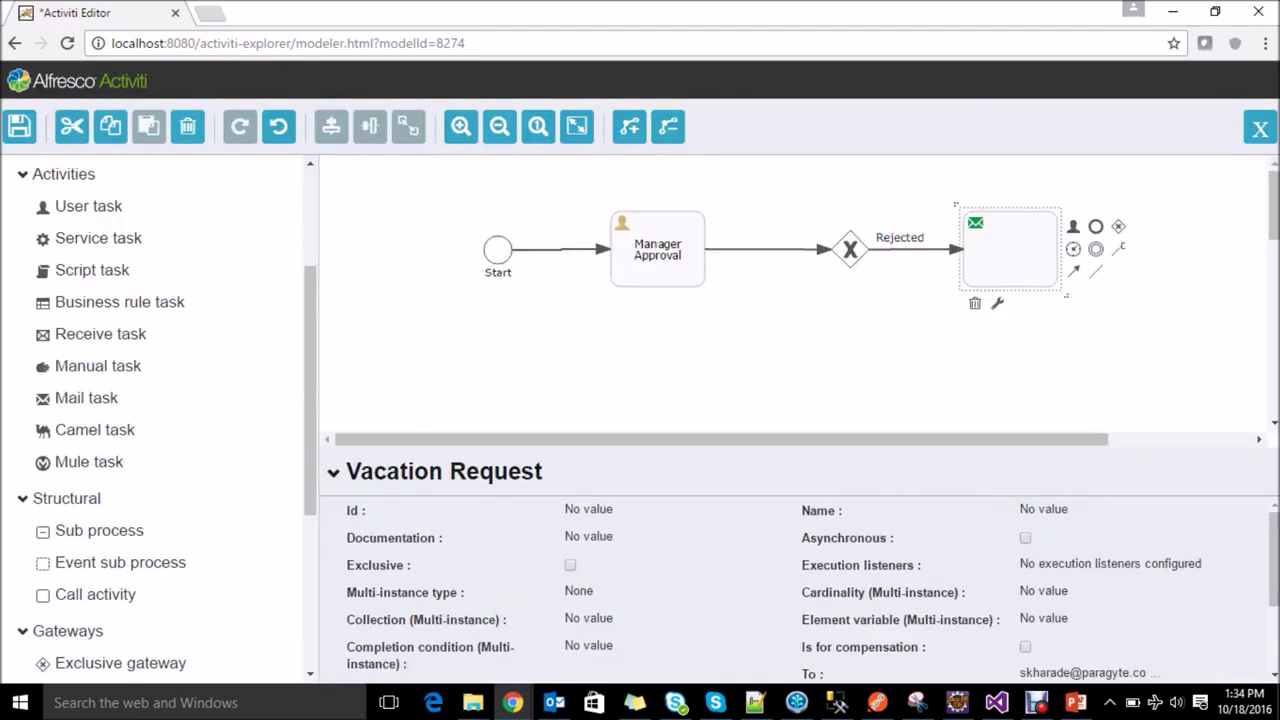
left_click_drag(1096, 226, 1167, 249)
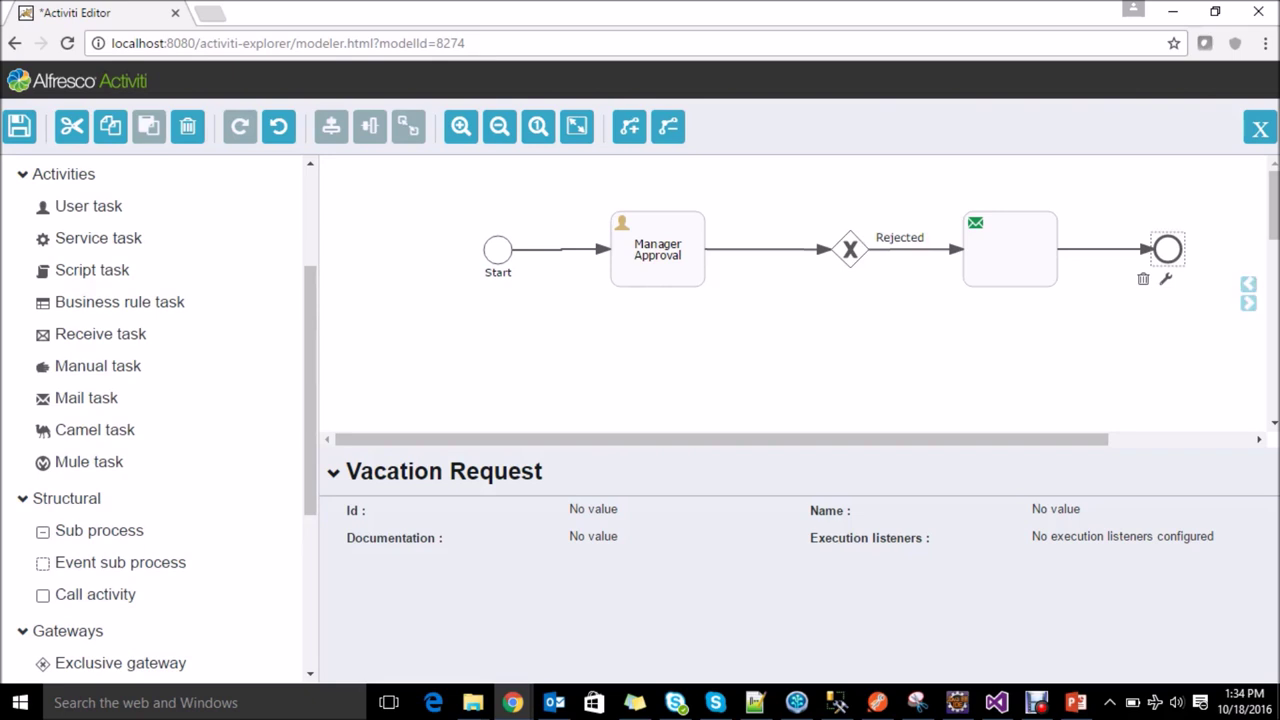
key("Escape")
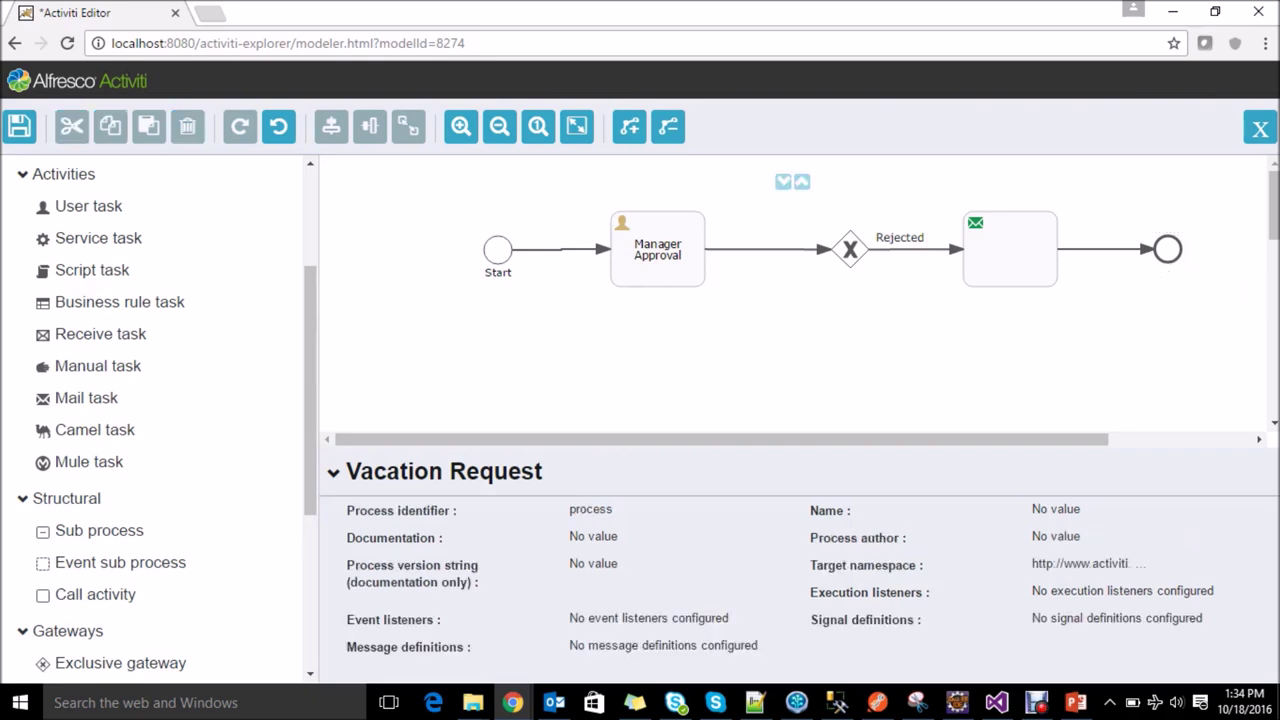
scroll(790, 290, "down", 2)
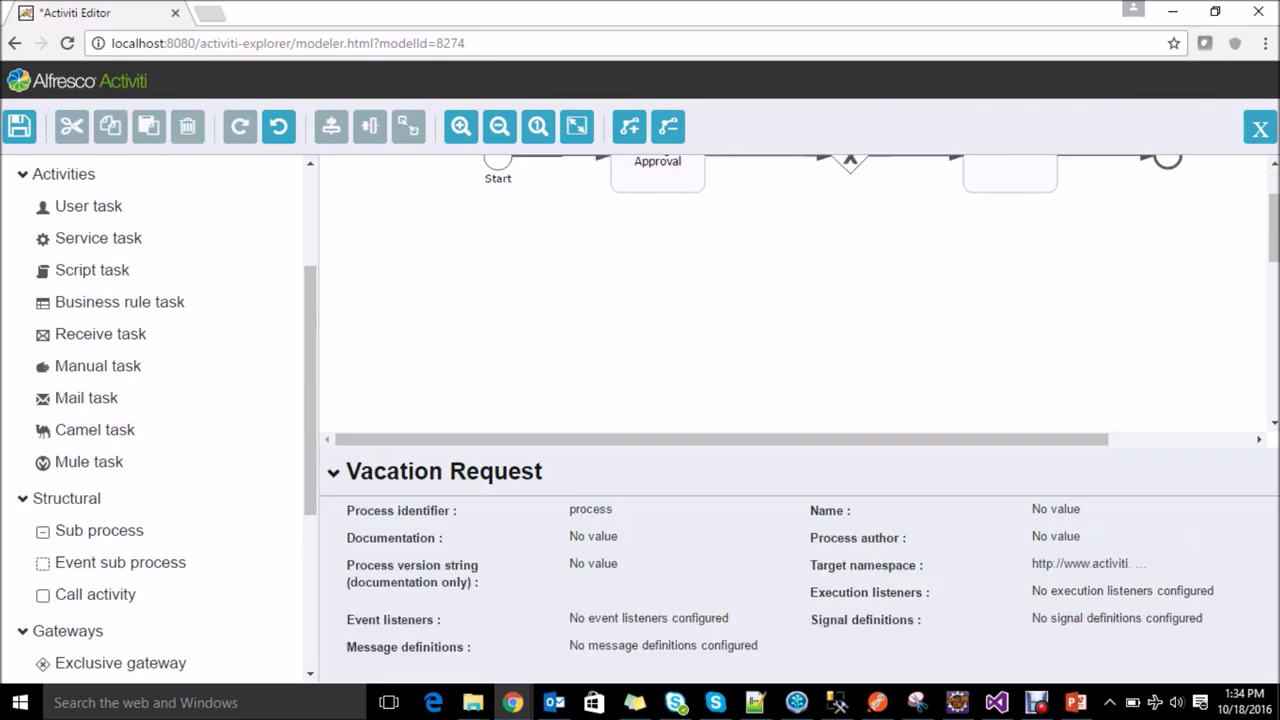
scroll(790, 290, "up", 2)
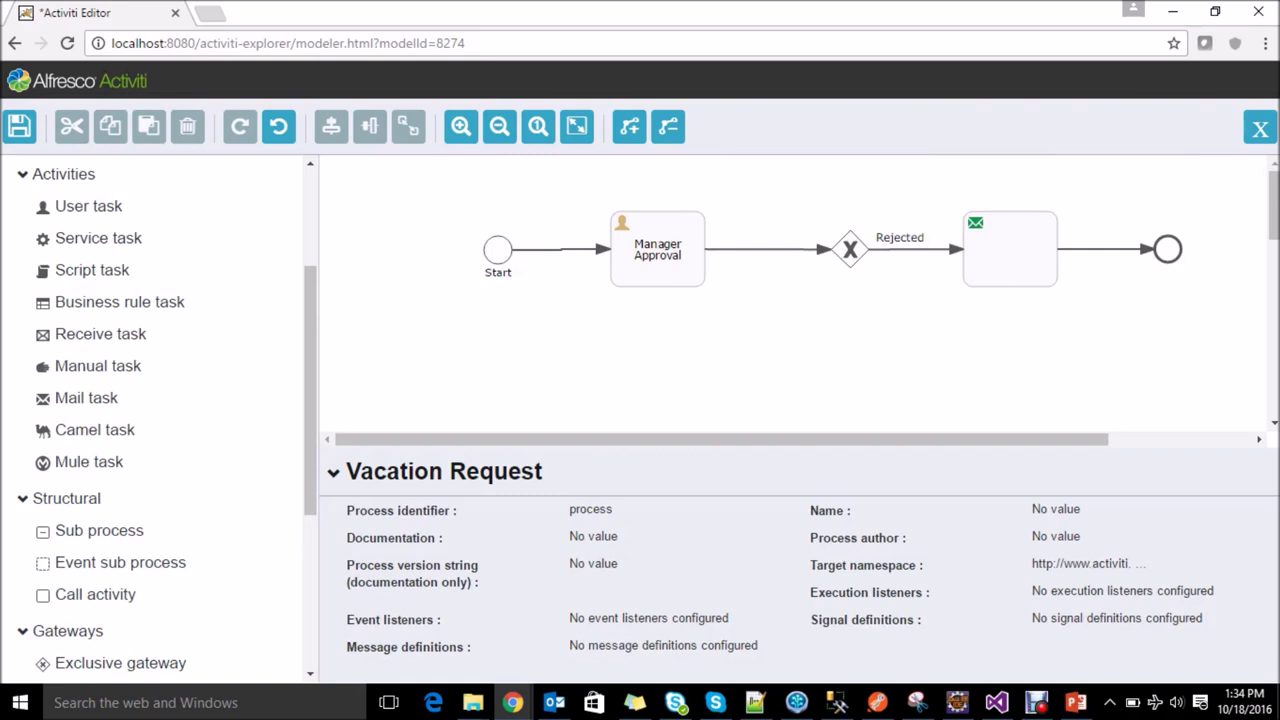
scroll(790, 290, "down", 2)
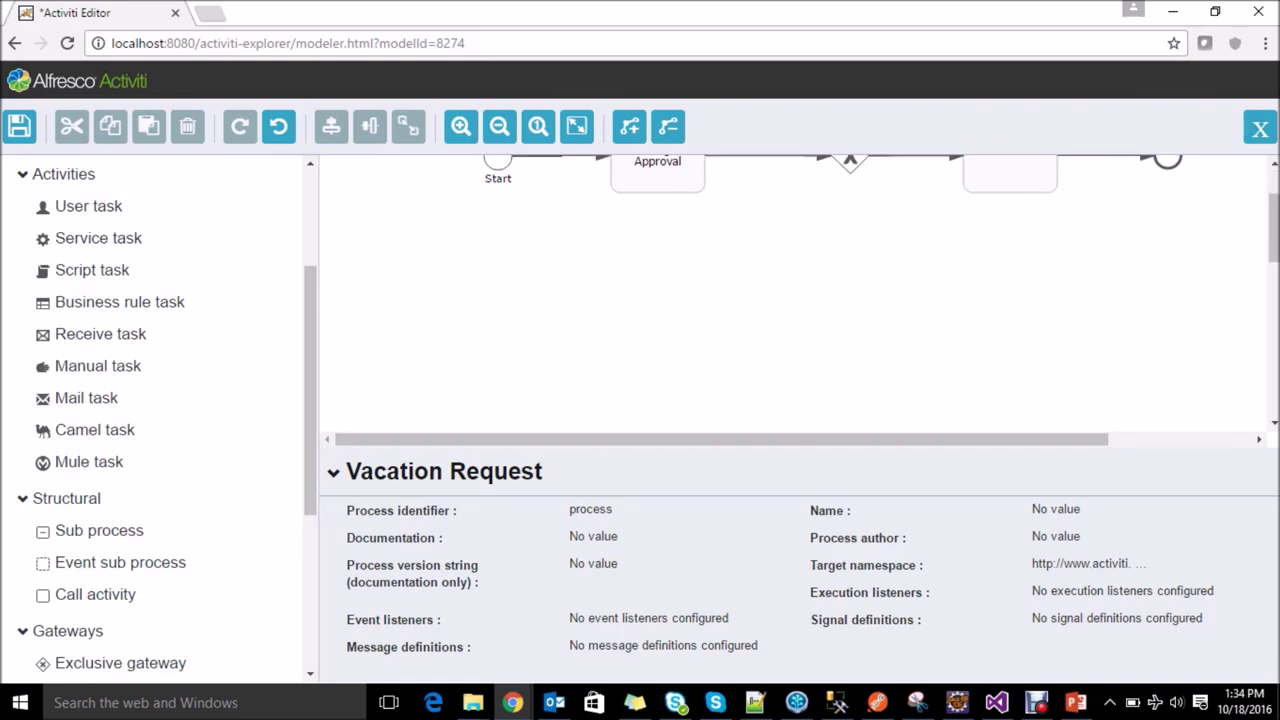
scroll(790, 290, "up", 2)
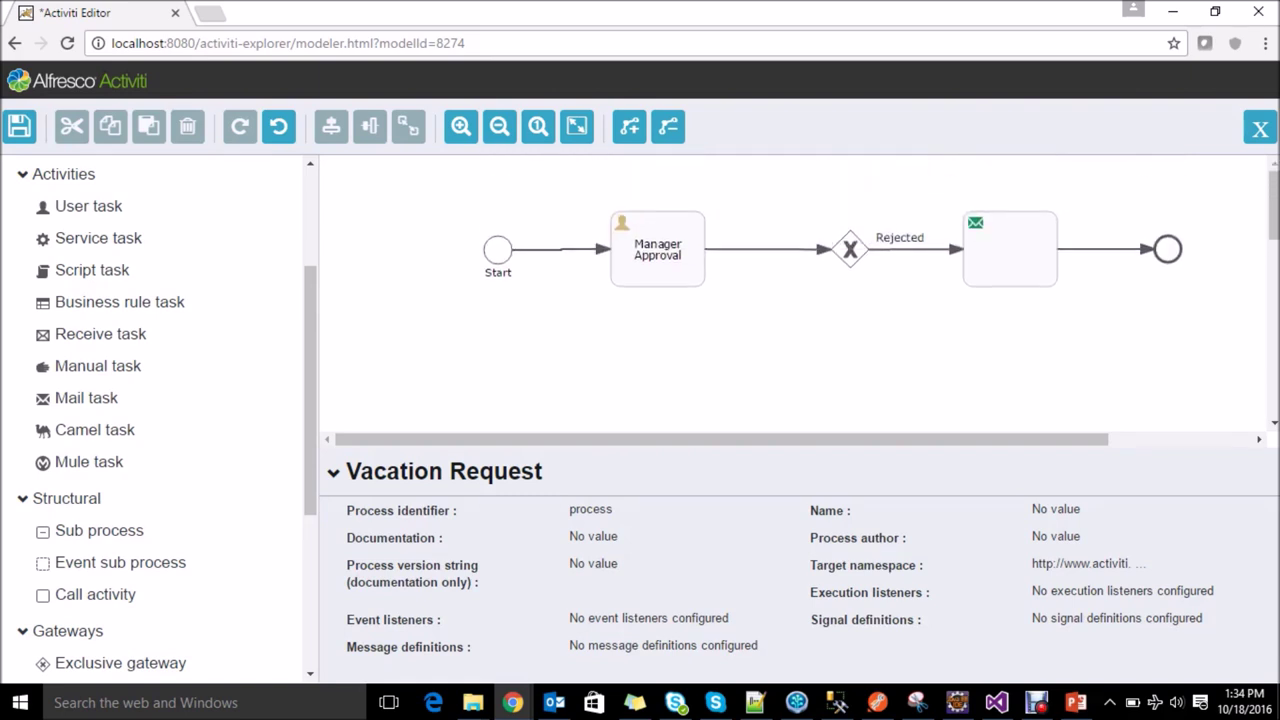
Step: Add a second gateway below the first, with flow condition ${status != "rejected"}
left_click_drag(850, 249, 841, 250)
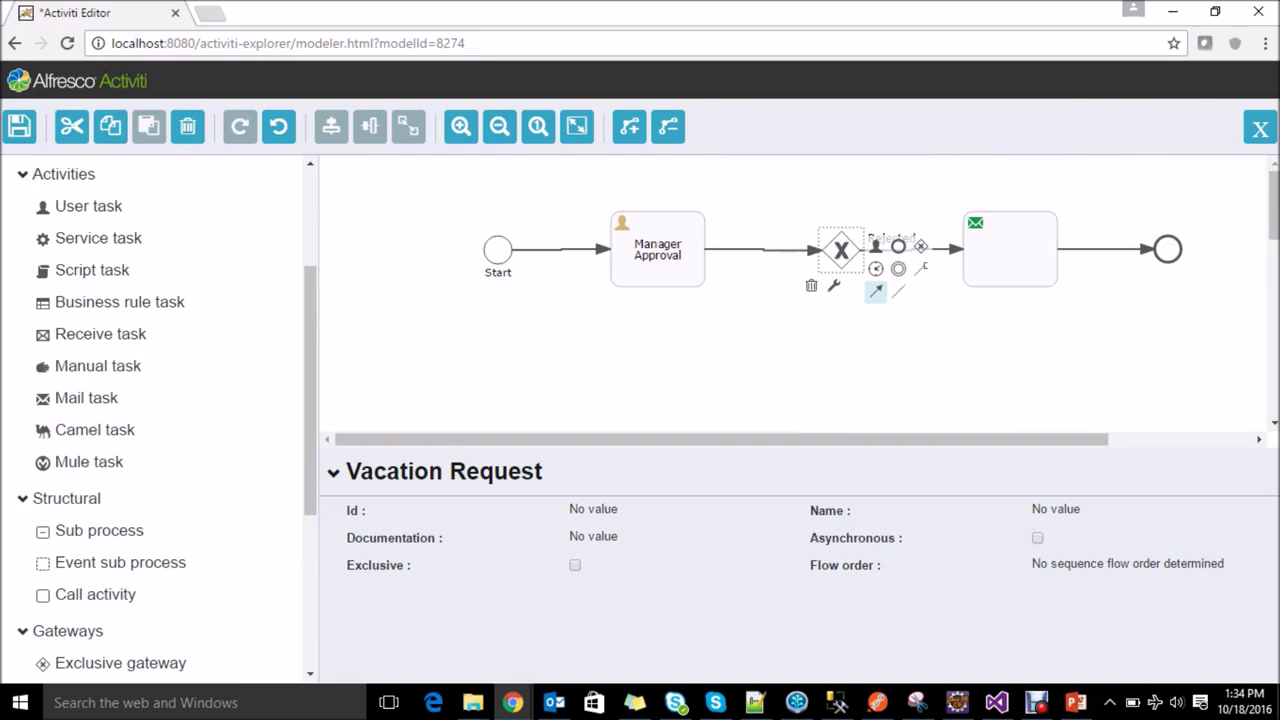
left_click_drag(920, 246, 841, 379)
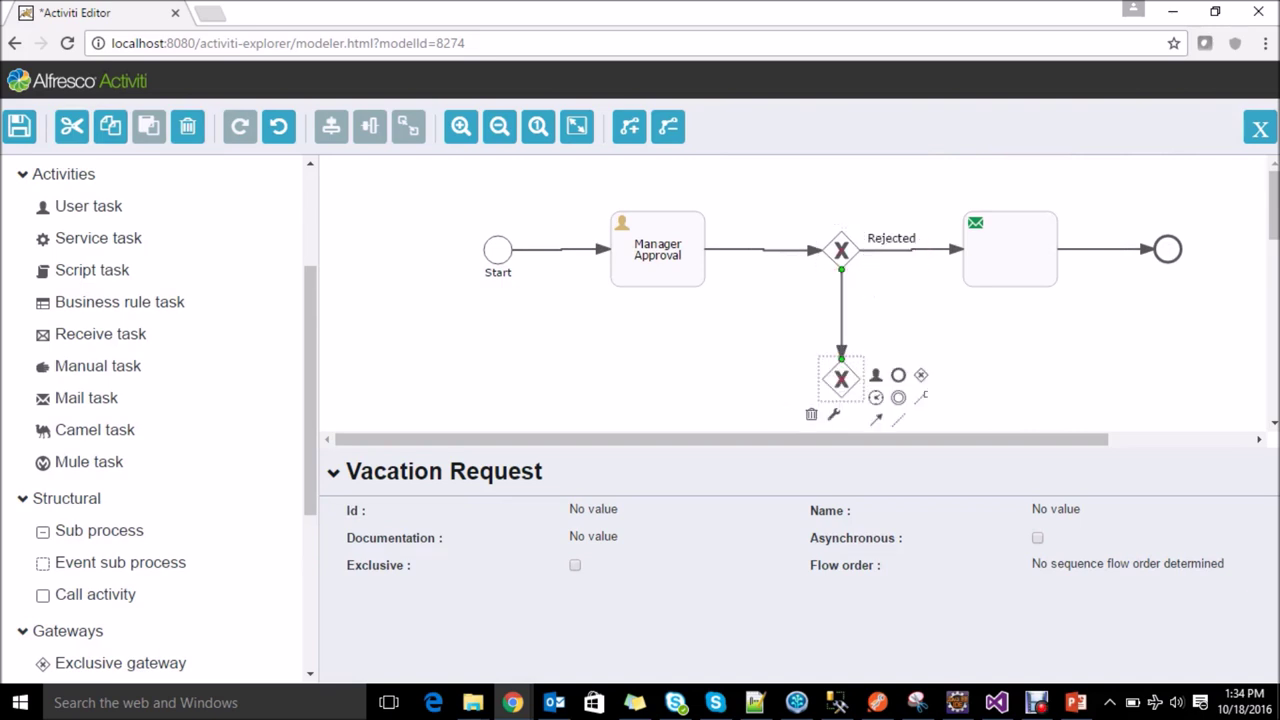
left_click(841, 310)
left_click(1030, 538)
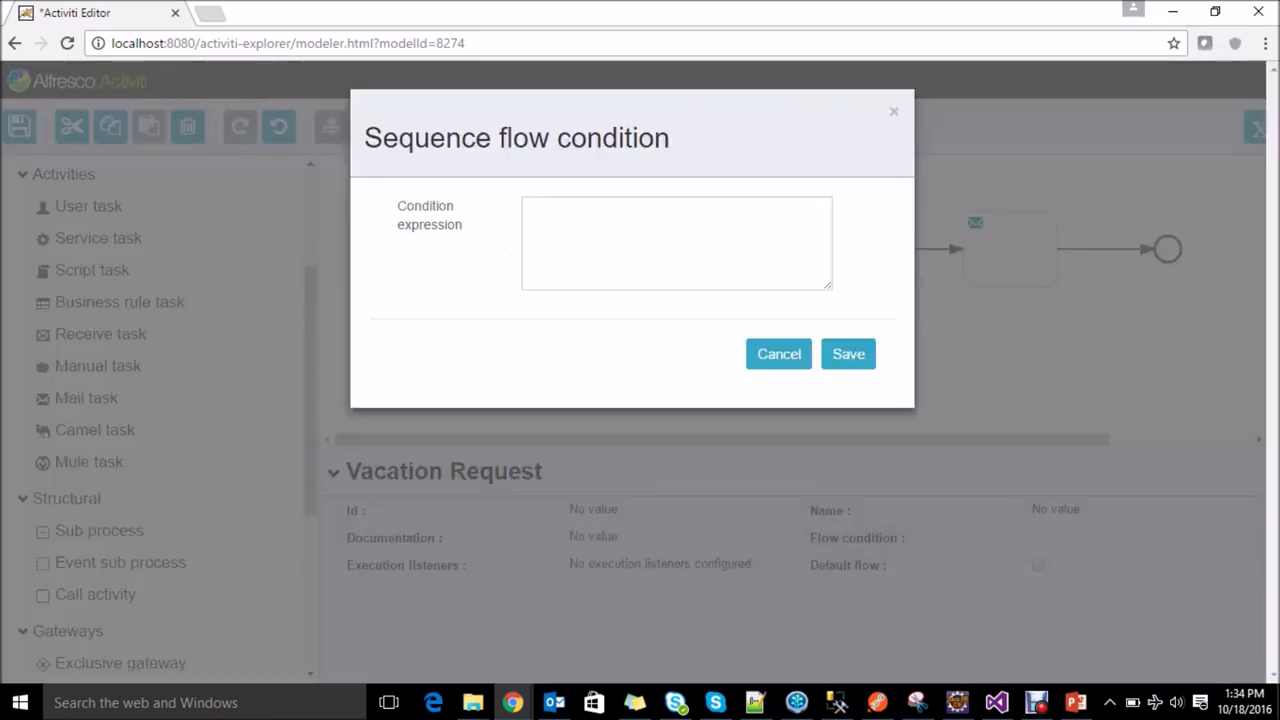
left_click(531, 210)
type("$")
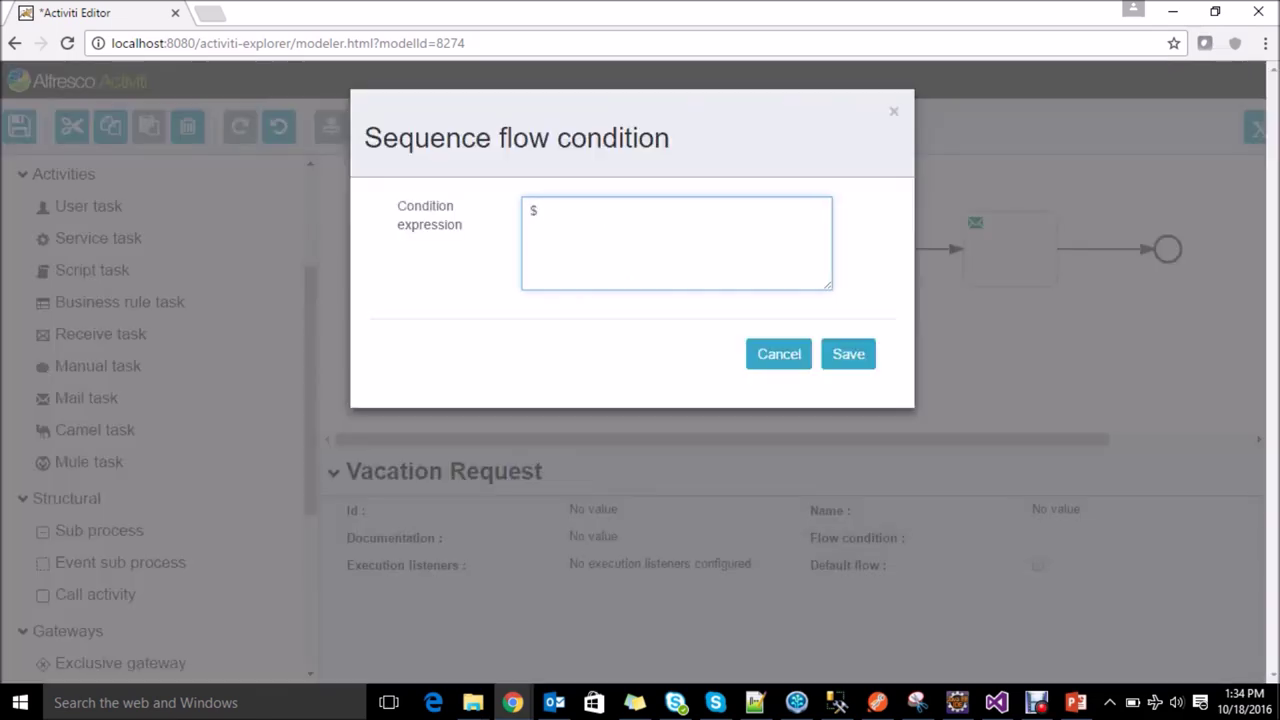
type("{}")
type("status ")
type("!= \"")
type("\"")
type("rejected")
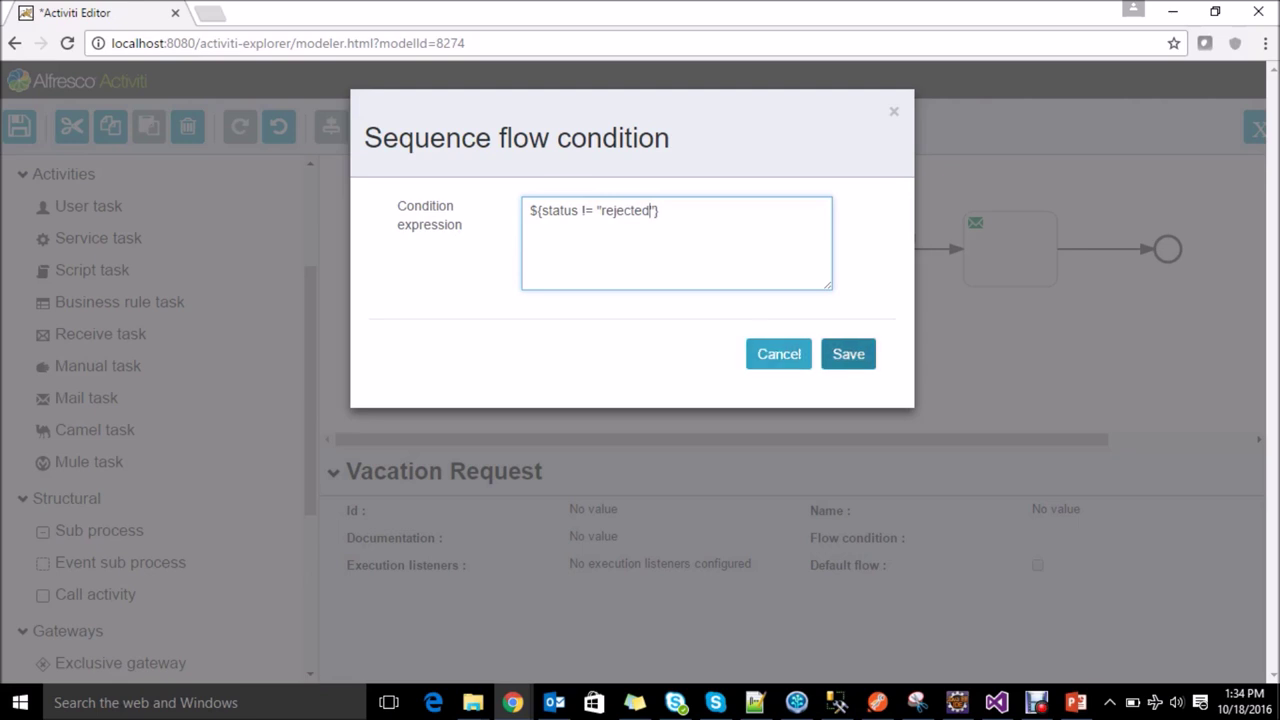
left_click(848, 354)
Step: Name the flow between the two gateways 'Not Rejected'
left_click(1060, 513)
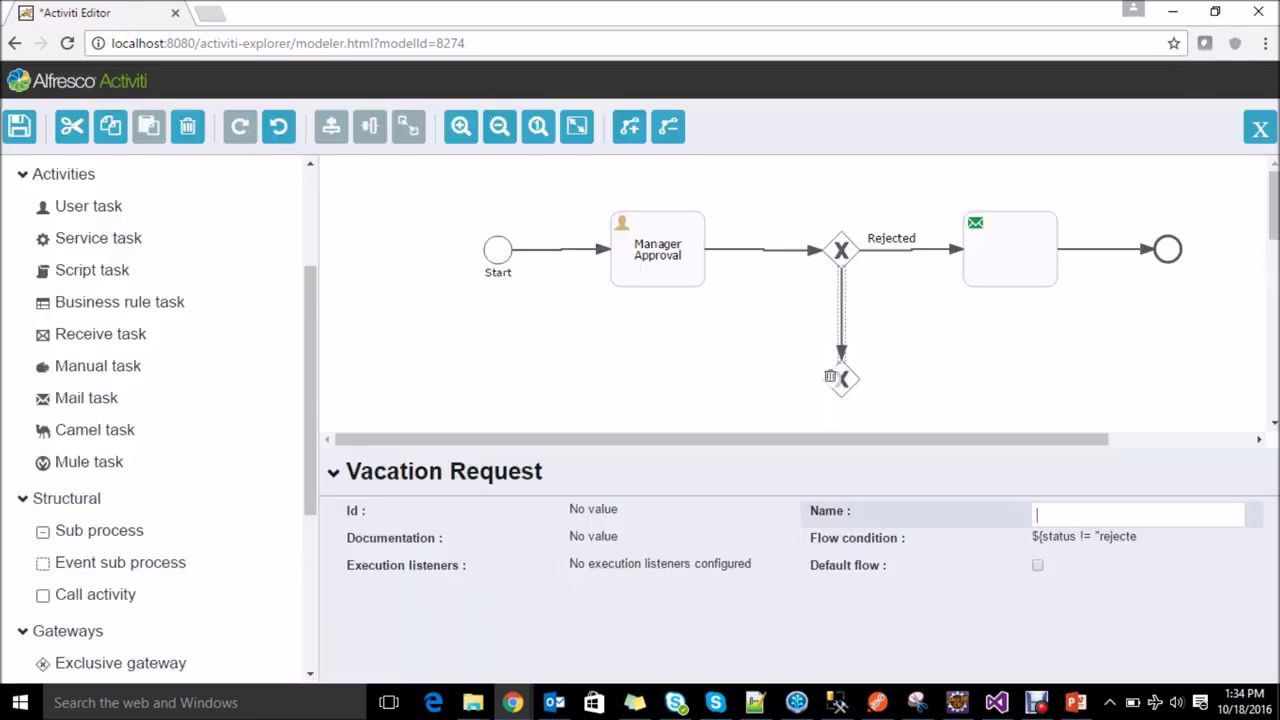
type("Not Rejected")
key("Return")
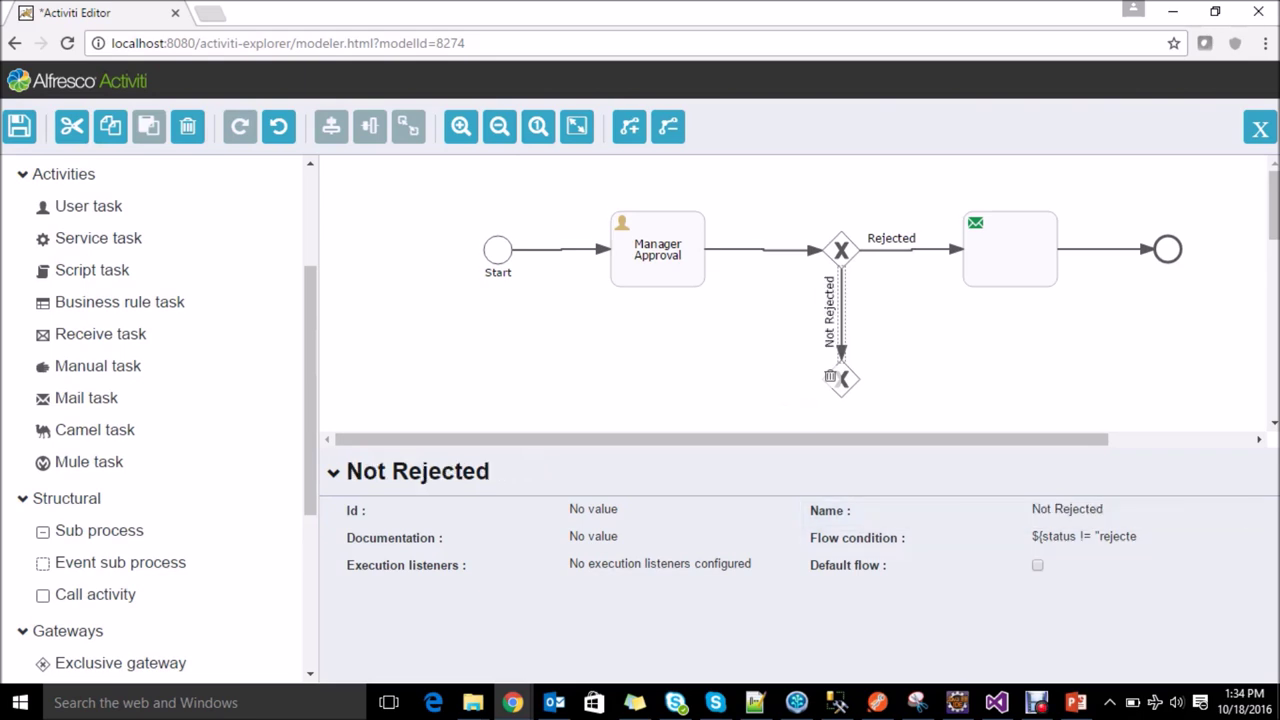
scroll(790, 290, "down", 1)
Step: Place a new mail task right of the lower gateway and connect the gateway to it
left_click(841, 280)
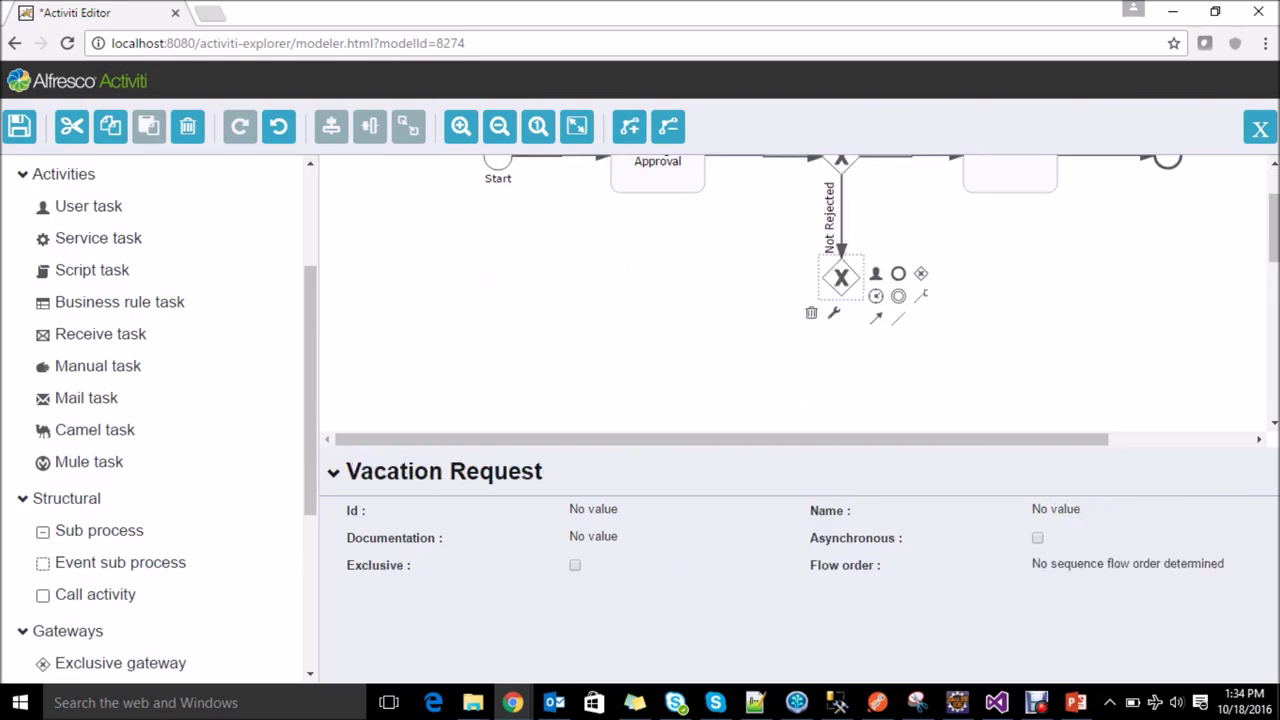
left_click_drag(841, 278, 841, 306)
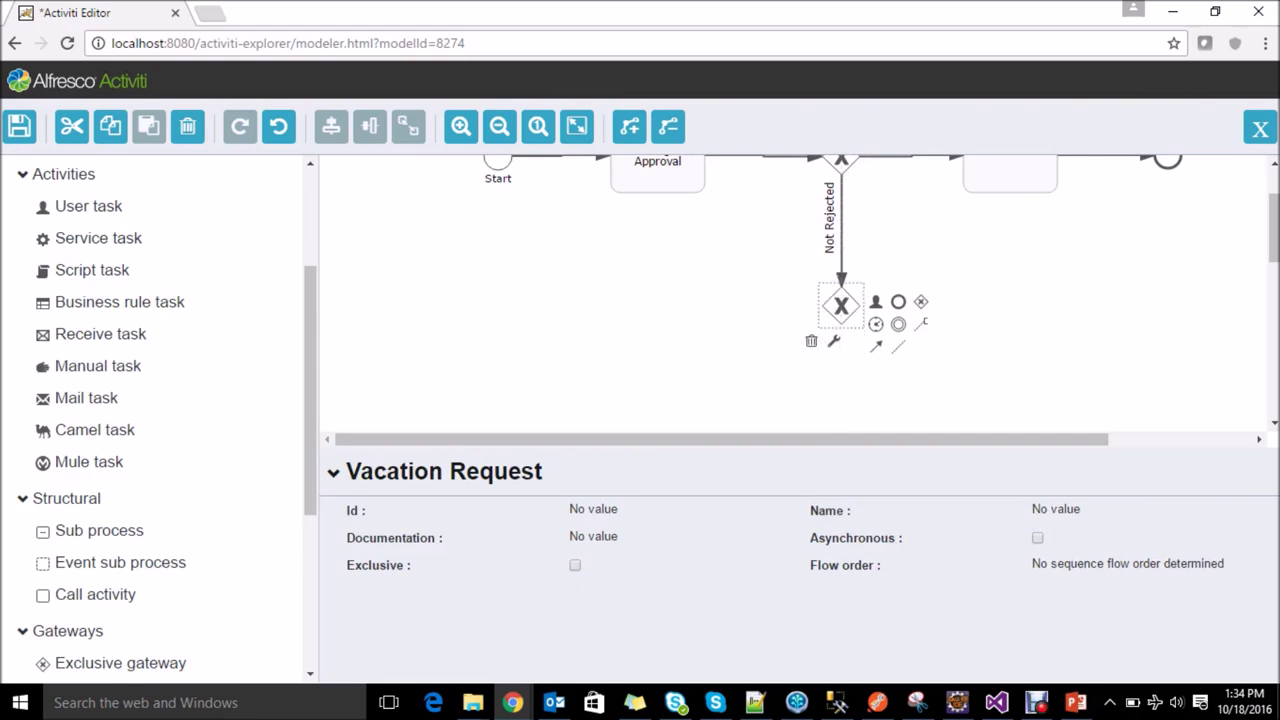
scroll(790, 290, "up", 1)
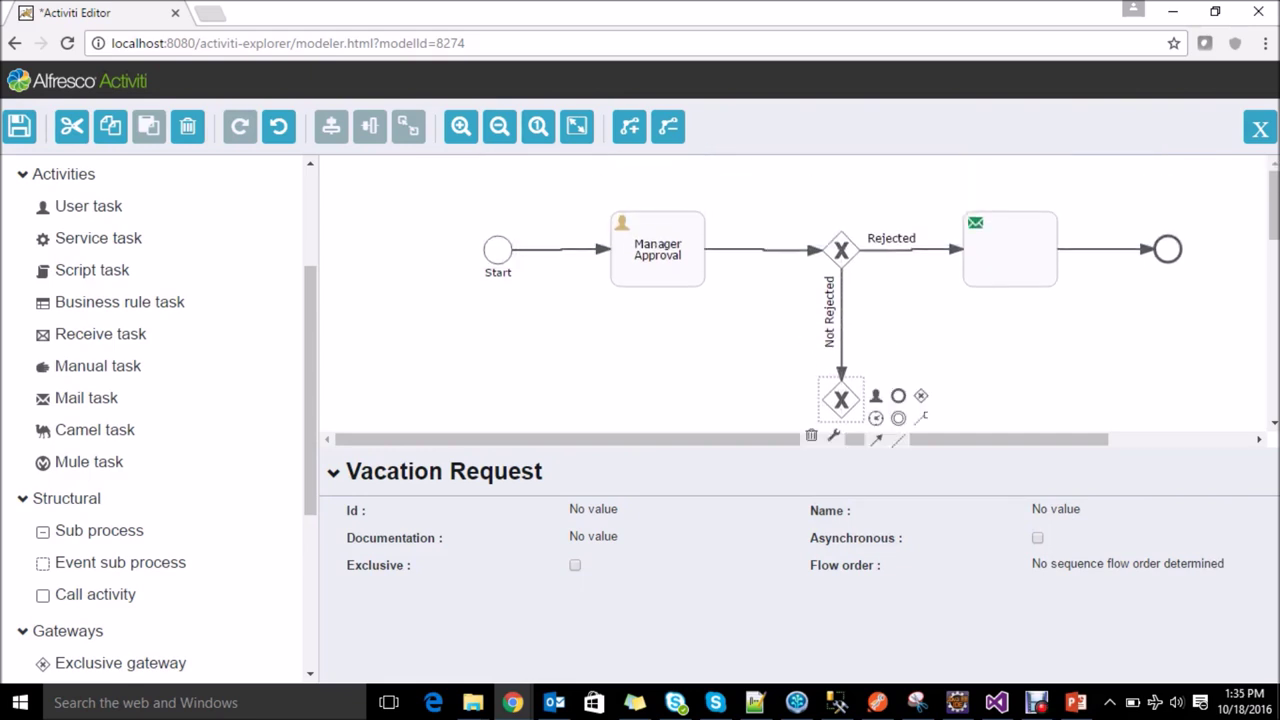
scroll(790, 290, "down", 1)
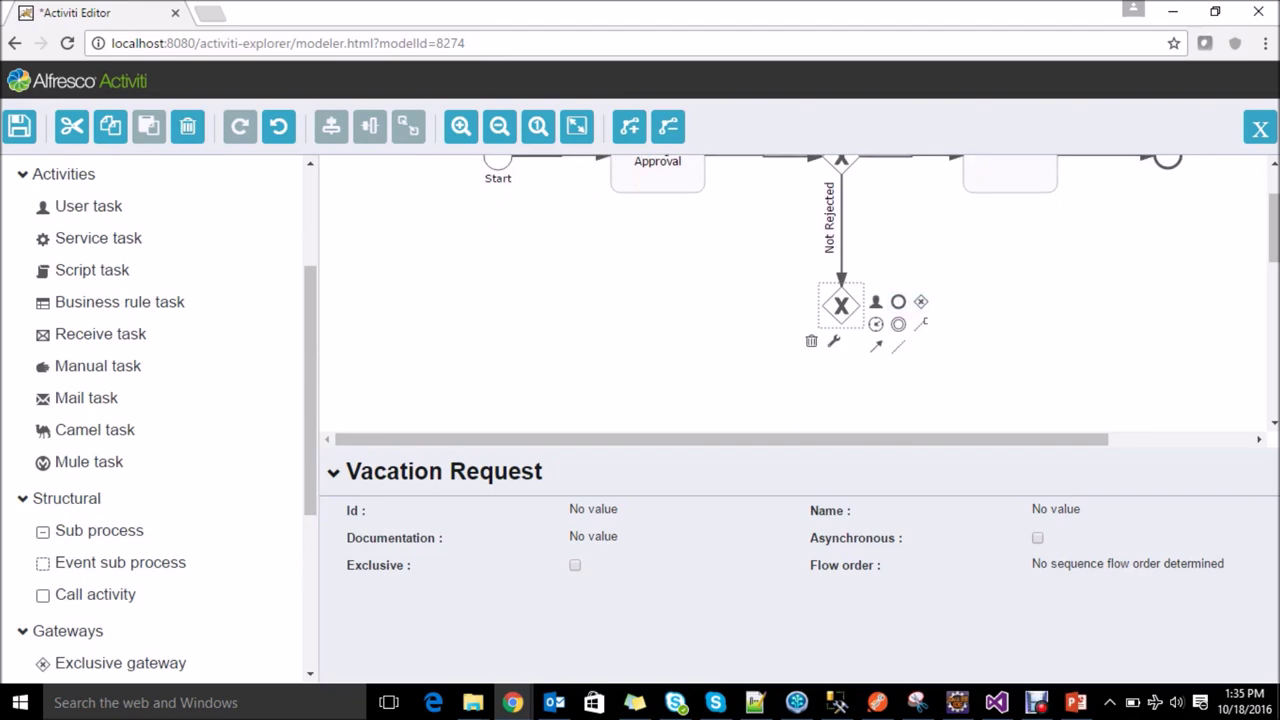
left_click_drag(86, 398, 995, 302)
left_click(841, 306)
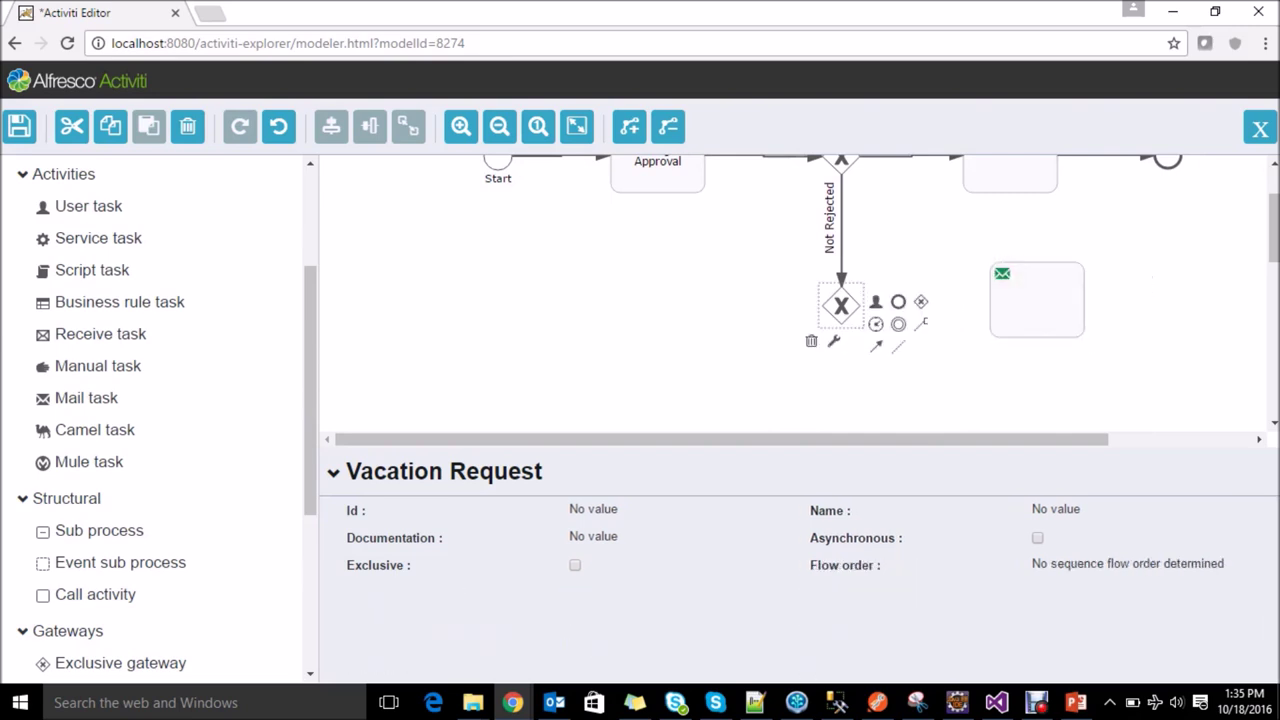
left_click_drag(876, 345, 1010, 305)
Step: Set the new flow's condition to ${status == "accepted"}
left_click(910, 305)
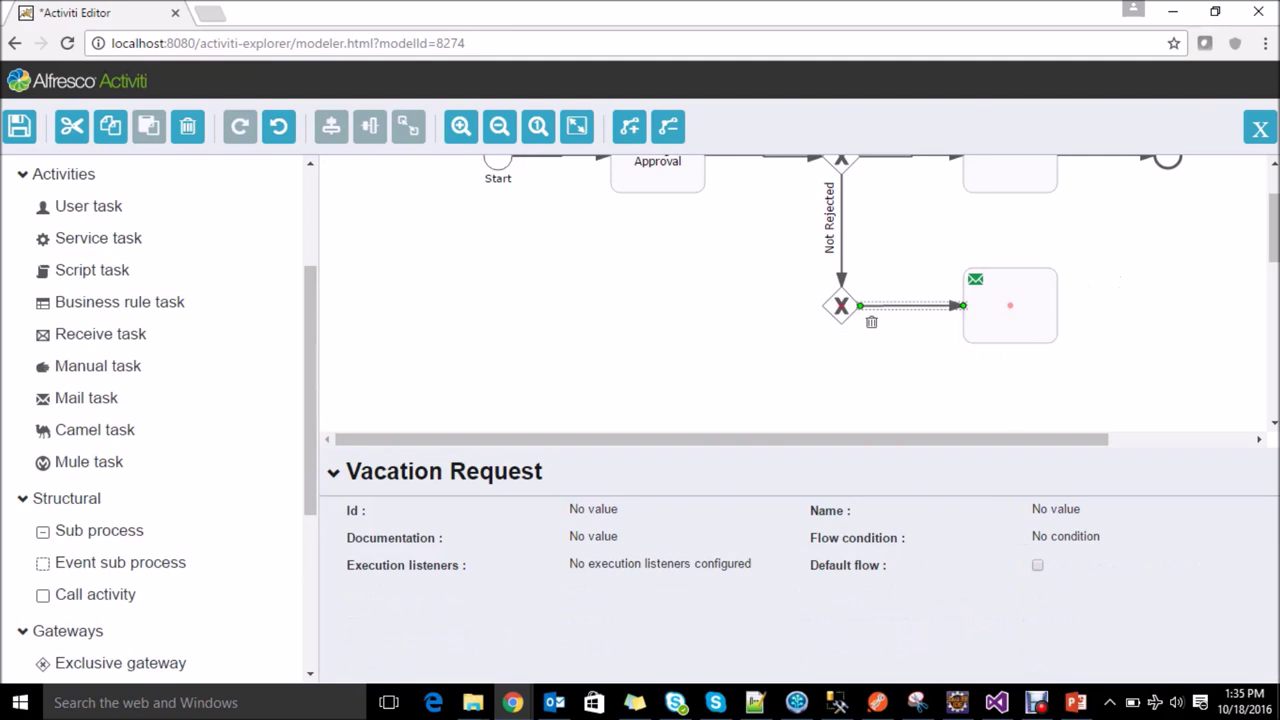
left_click(1065, 537)
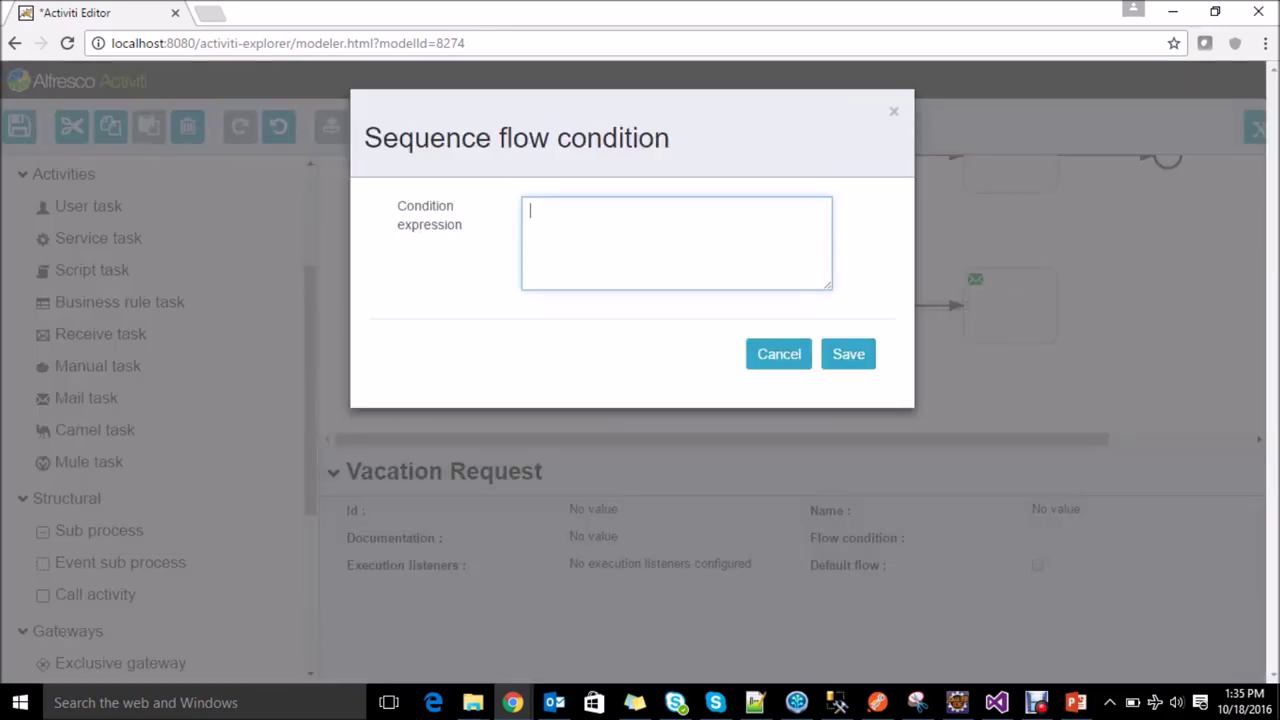
type("${}")
type("st")
type("taus")
key("BackSpace")
key("BackSpace")
key("BackSpace")
key("BackSpace")
key("BackSpace")
type("tatus == \"\"")
key("Left")
type("acce")
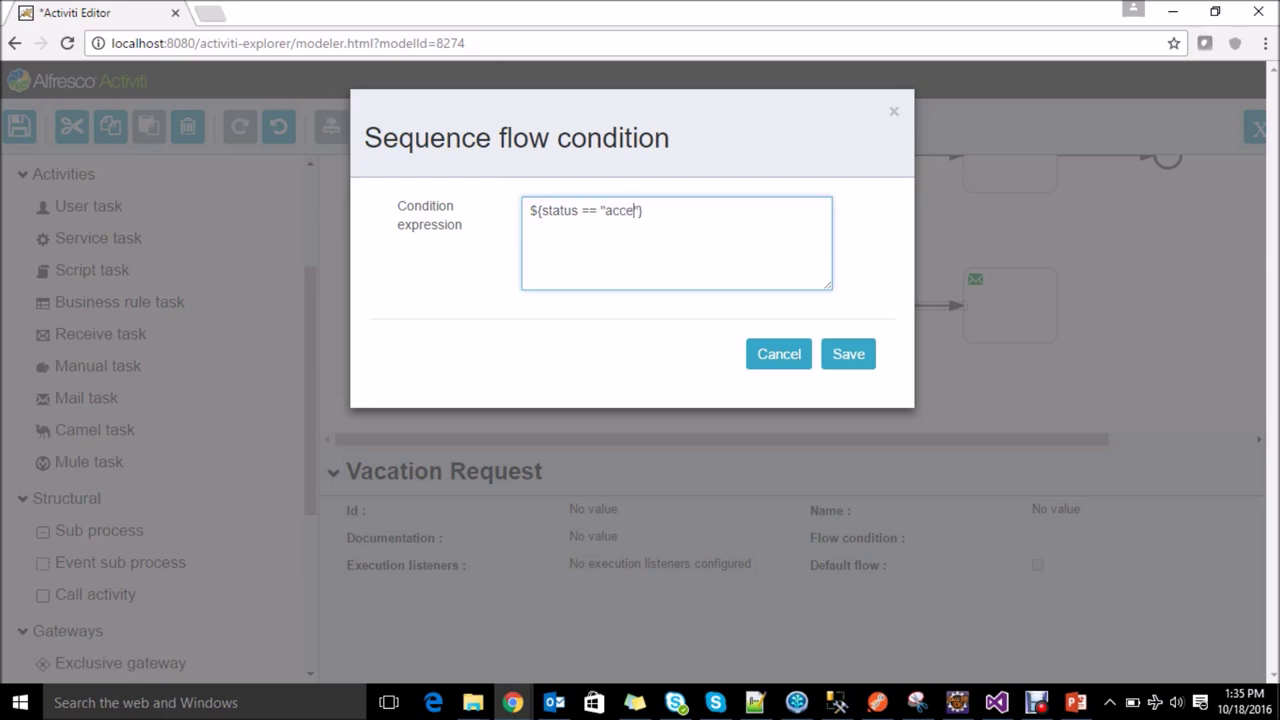
type("pted")
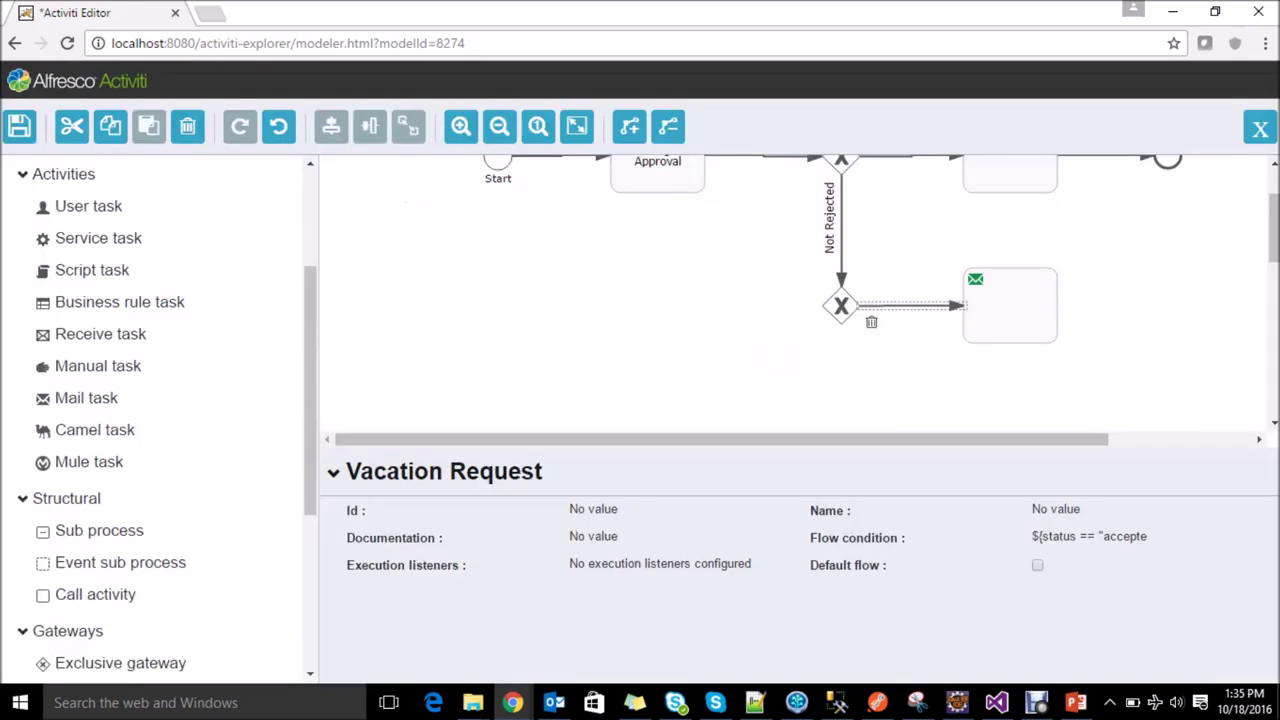
left_click(848, 354)
Step: Name the flow 'Accepted'
left_click(1135, 513)
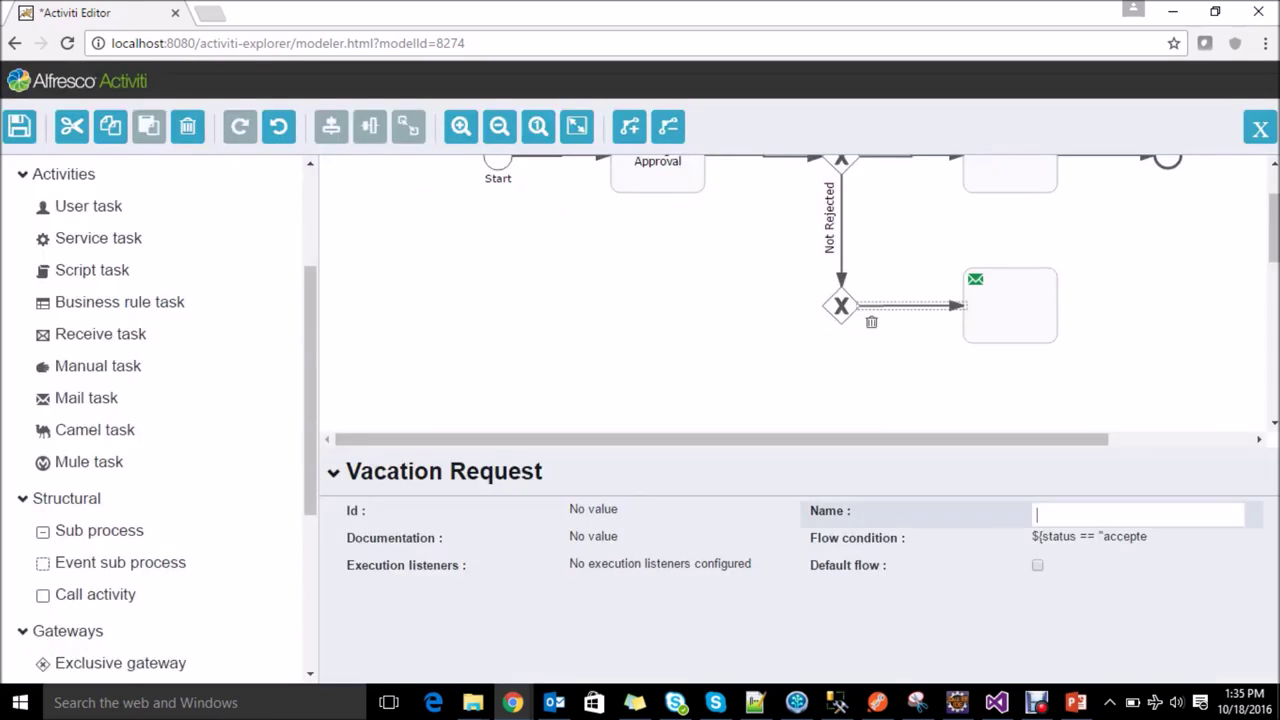
type("Accepted")
key("Return")
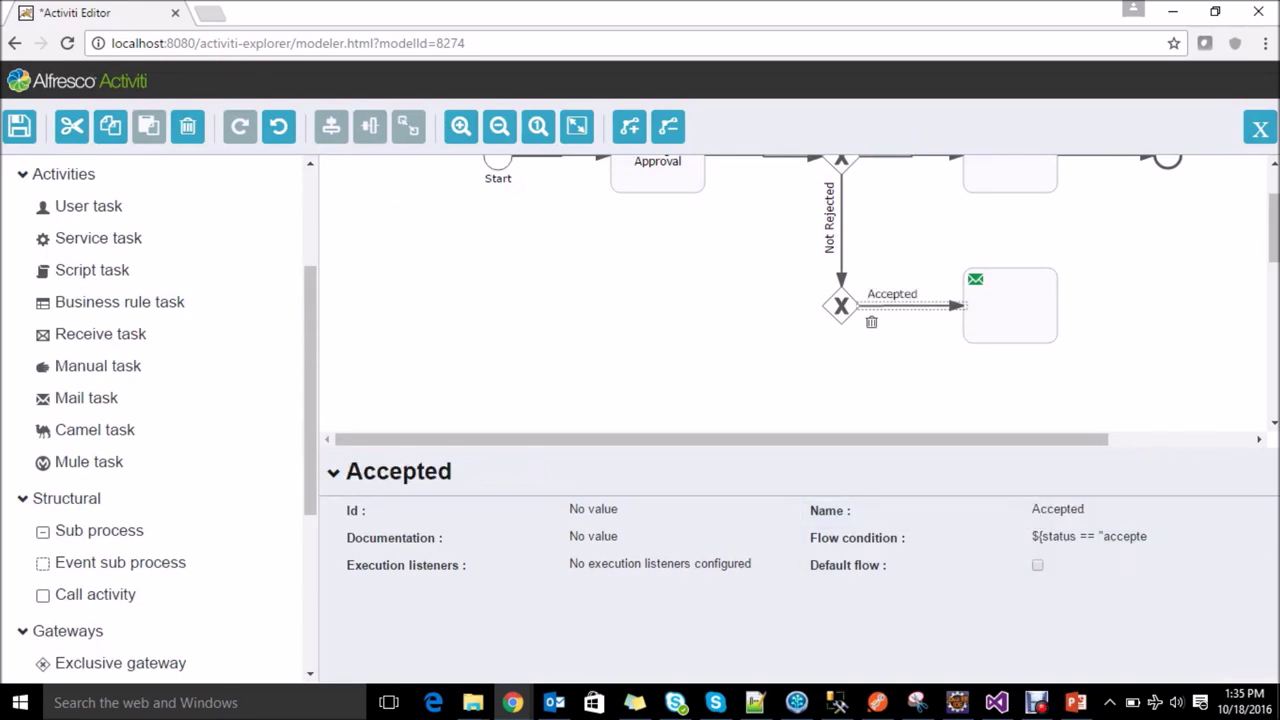
scroll(790, 295, "up", 2)
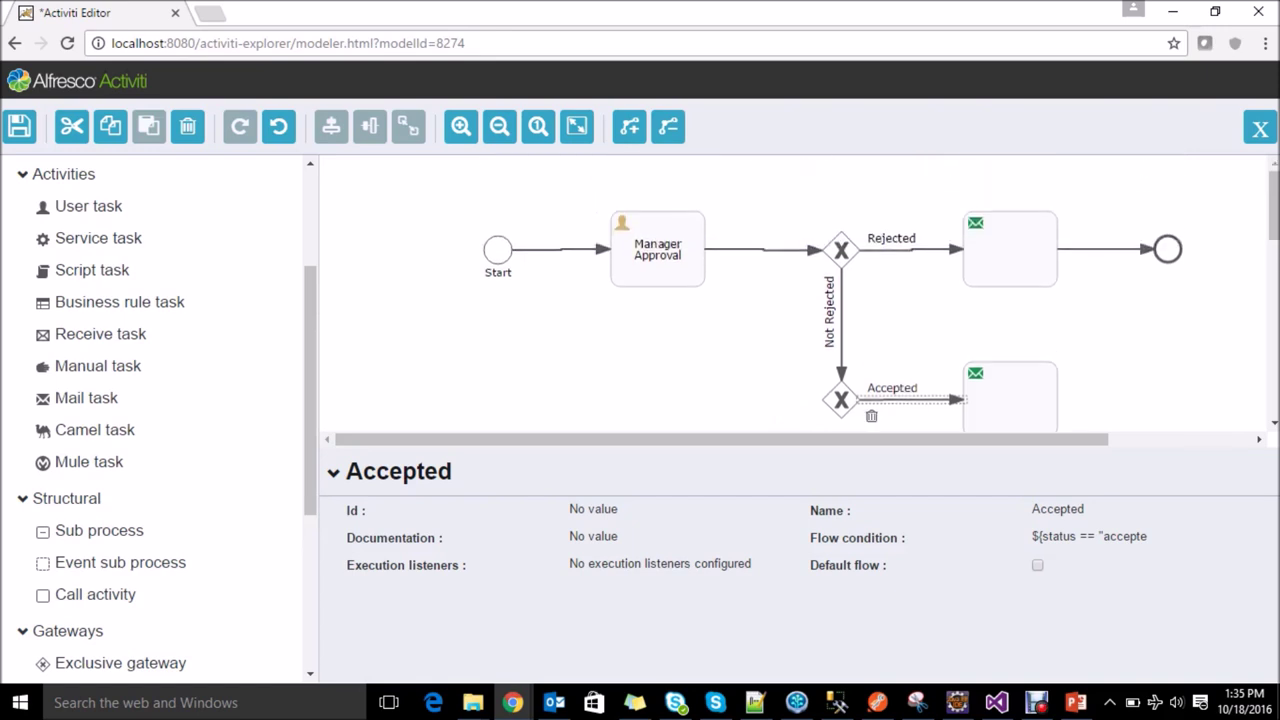
scroll(790, 295, "down", 2)
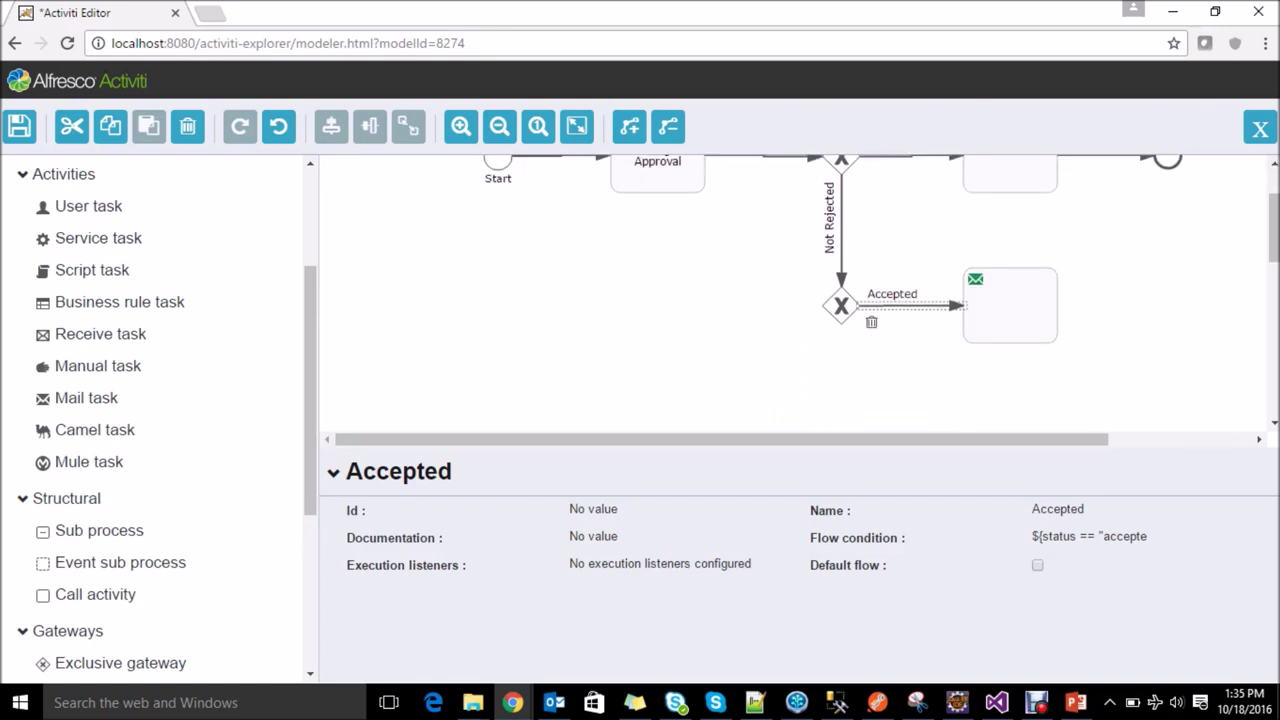
Step: Save the employee's e-mail address as the new mail task's To recipient
left_click_drag(1010, 305, 1010, 305)
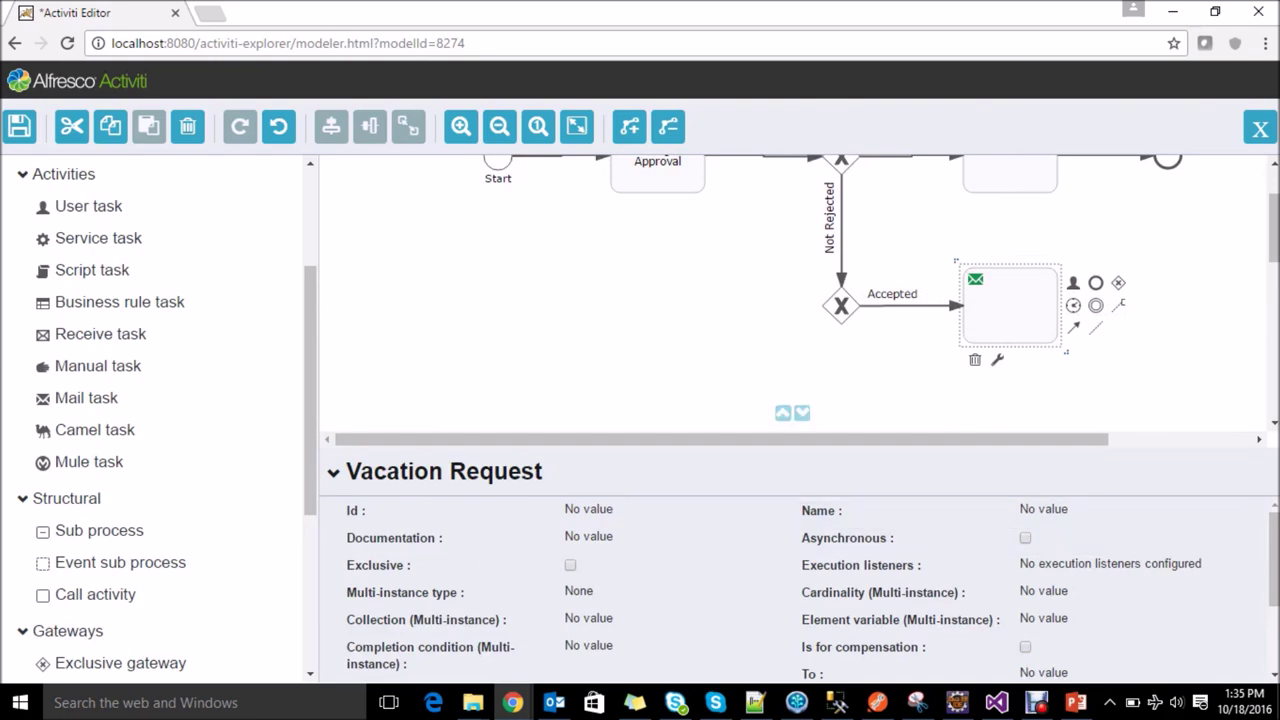
scroll(1020, 580, "down", 2)
left_click(1043, 578)
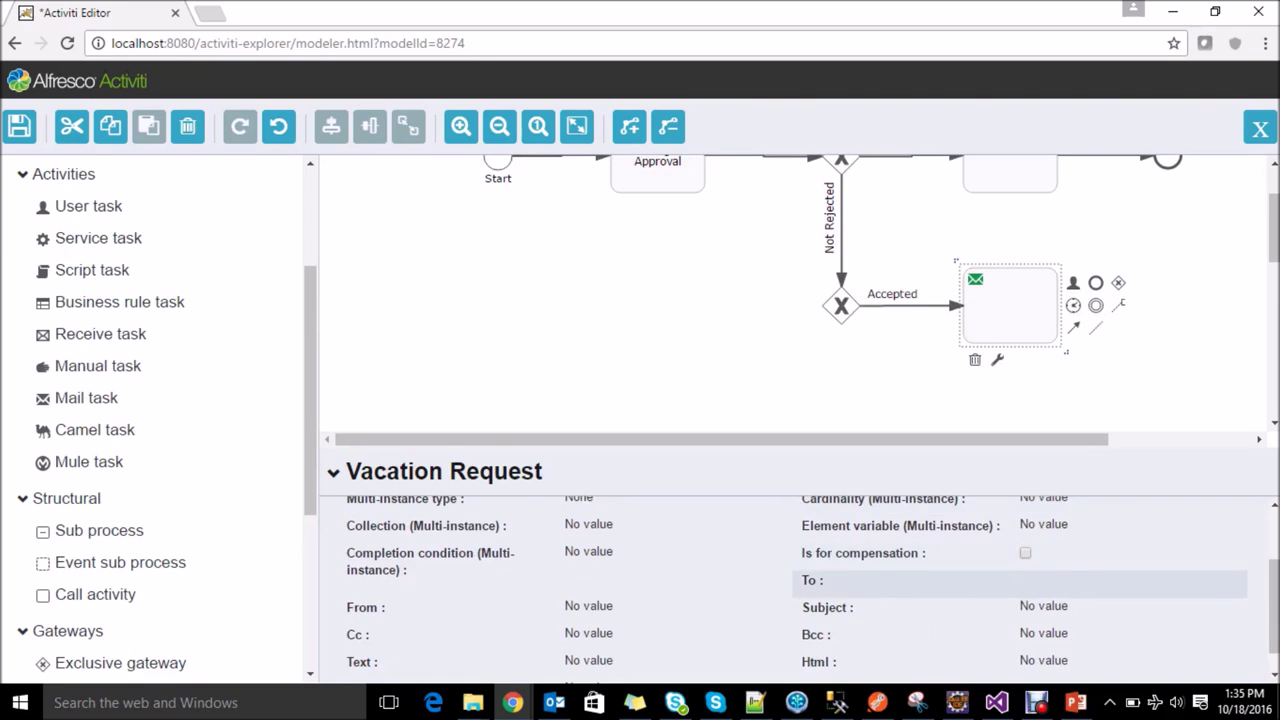
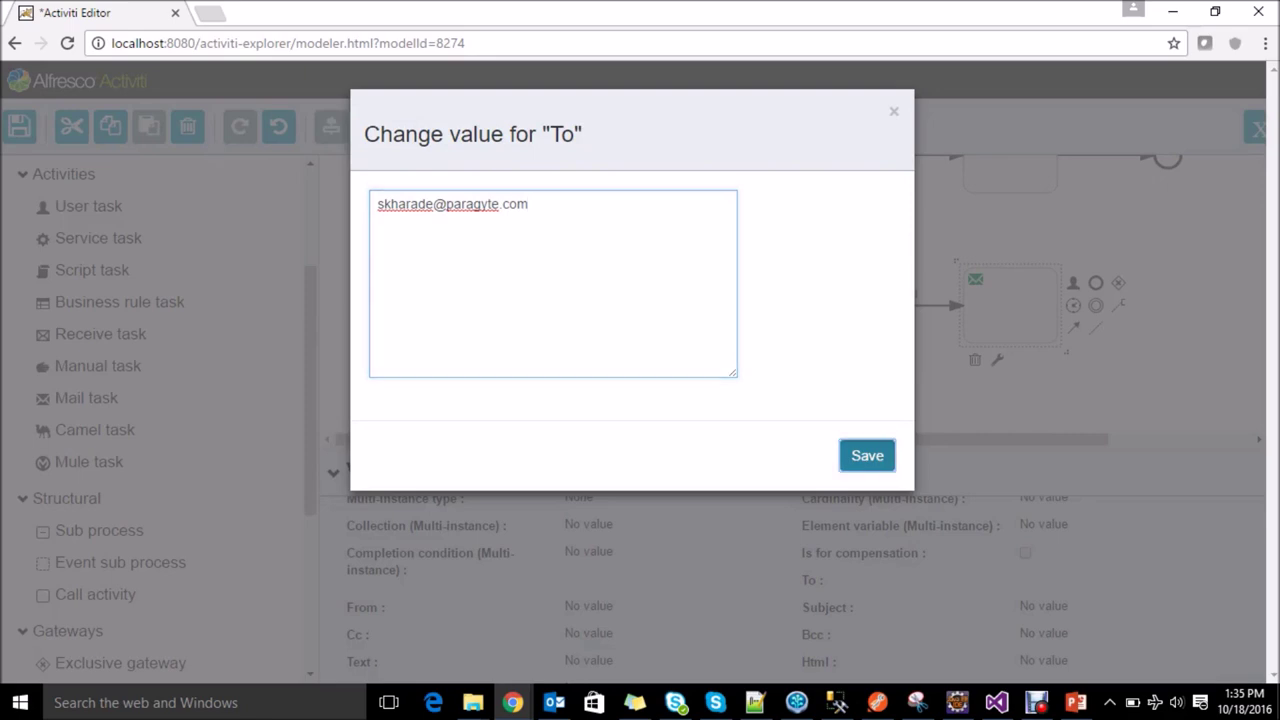
left_click(867, 455)
Step: Set both subject and HTML body to 'Your vacation request is approved'
left_click(1043, 606)
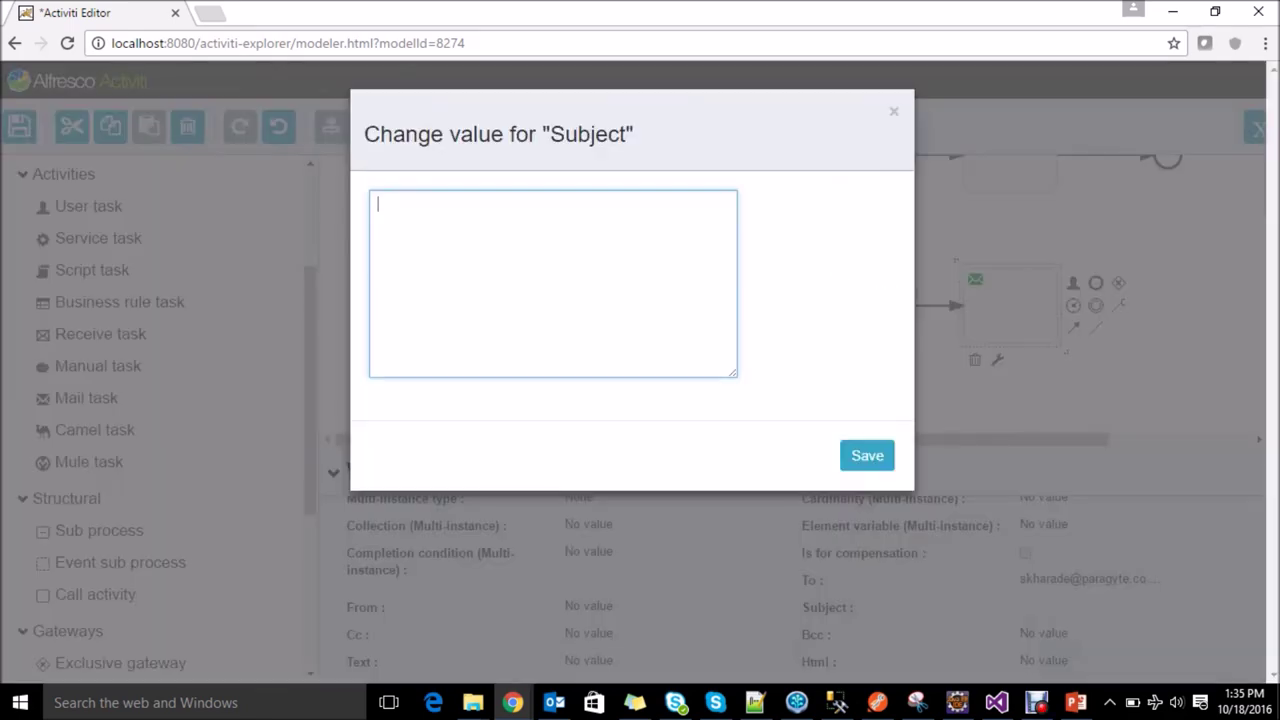
type("Your vacation request ")
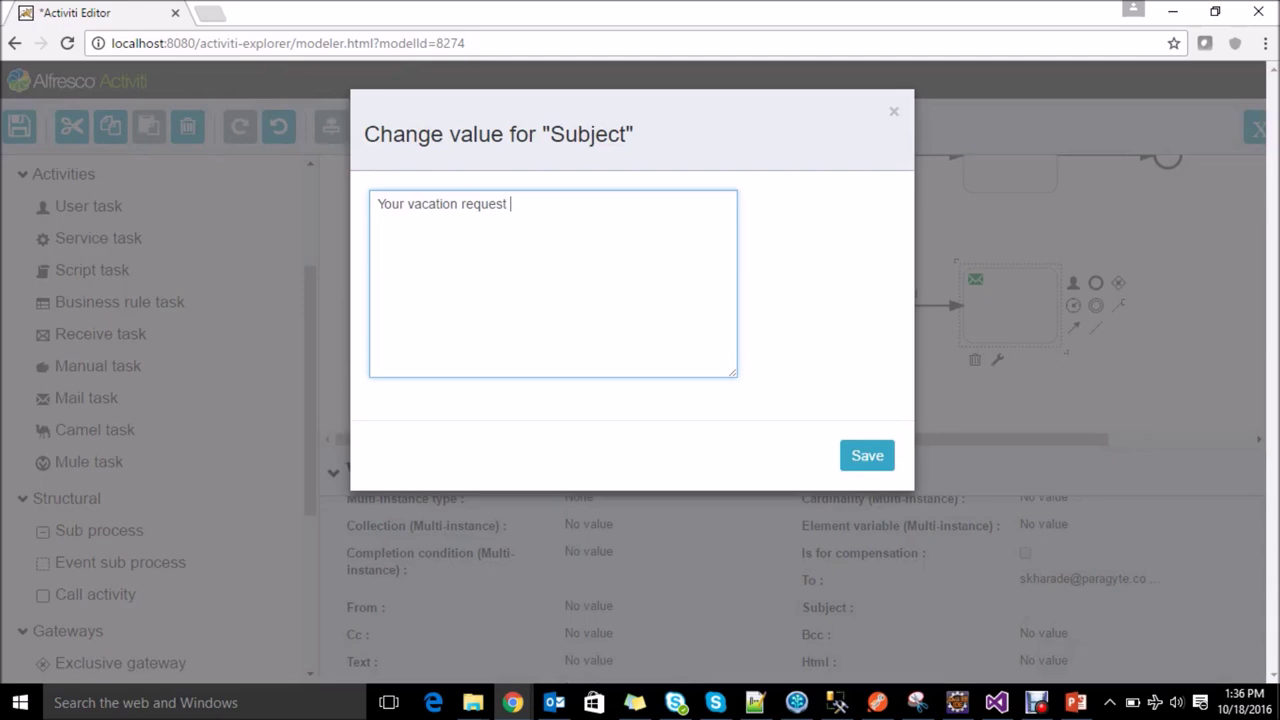
type("is approved")
key("ctrl+a")
key("ctrl+c")
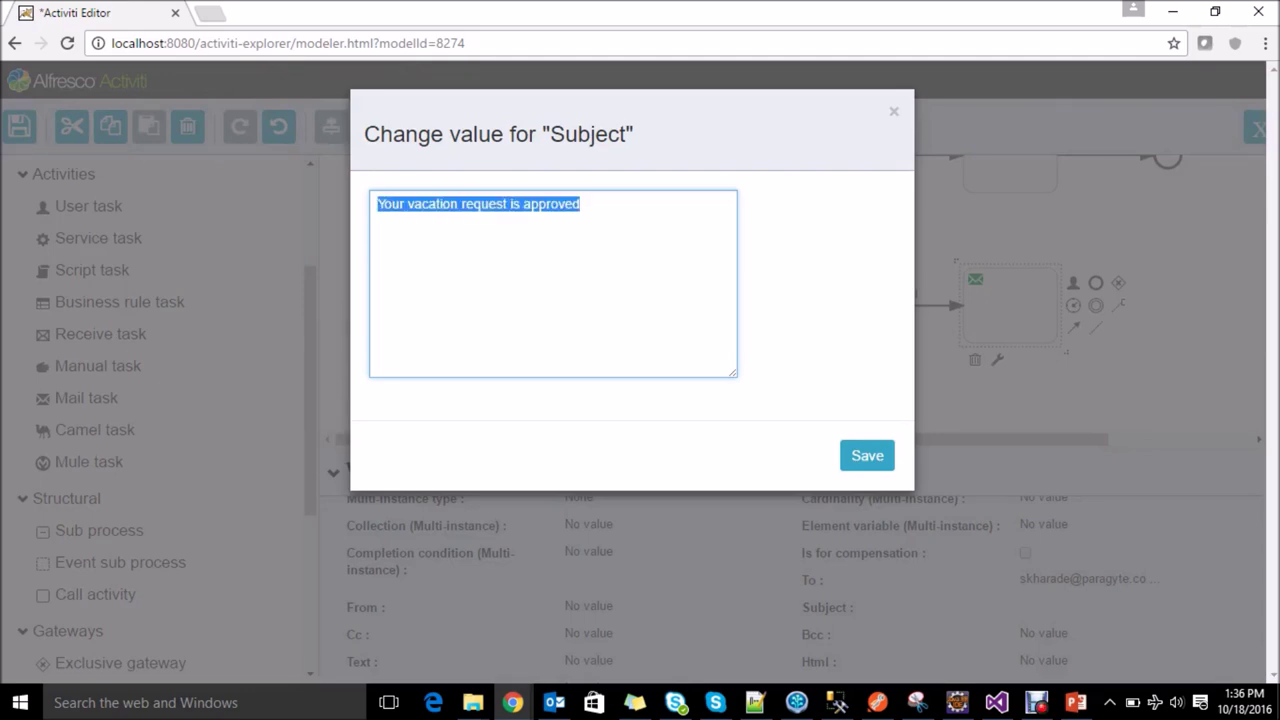
left_click(867, 455)
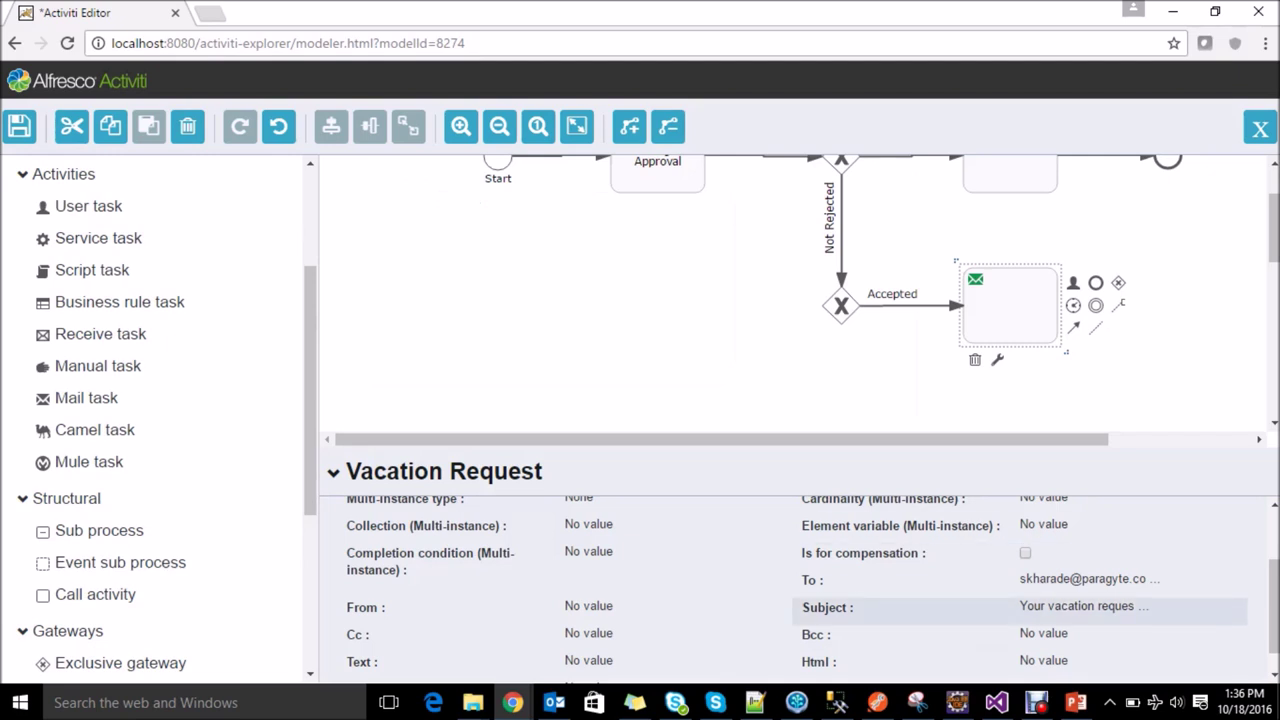
left_click(1043, 660)
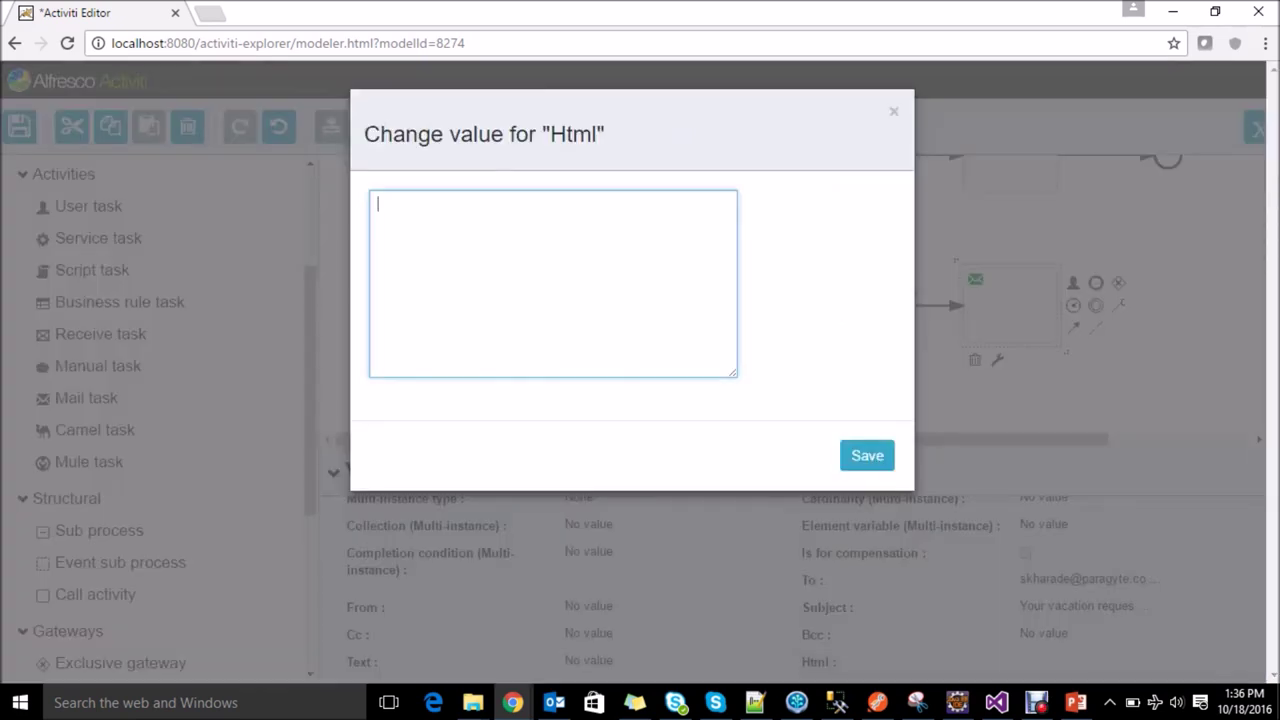
key("ctrl+v")
left_click(867, 455)
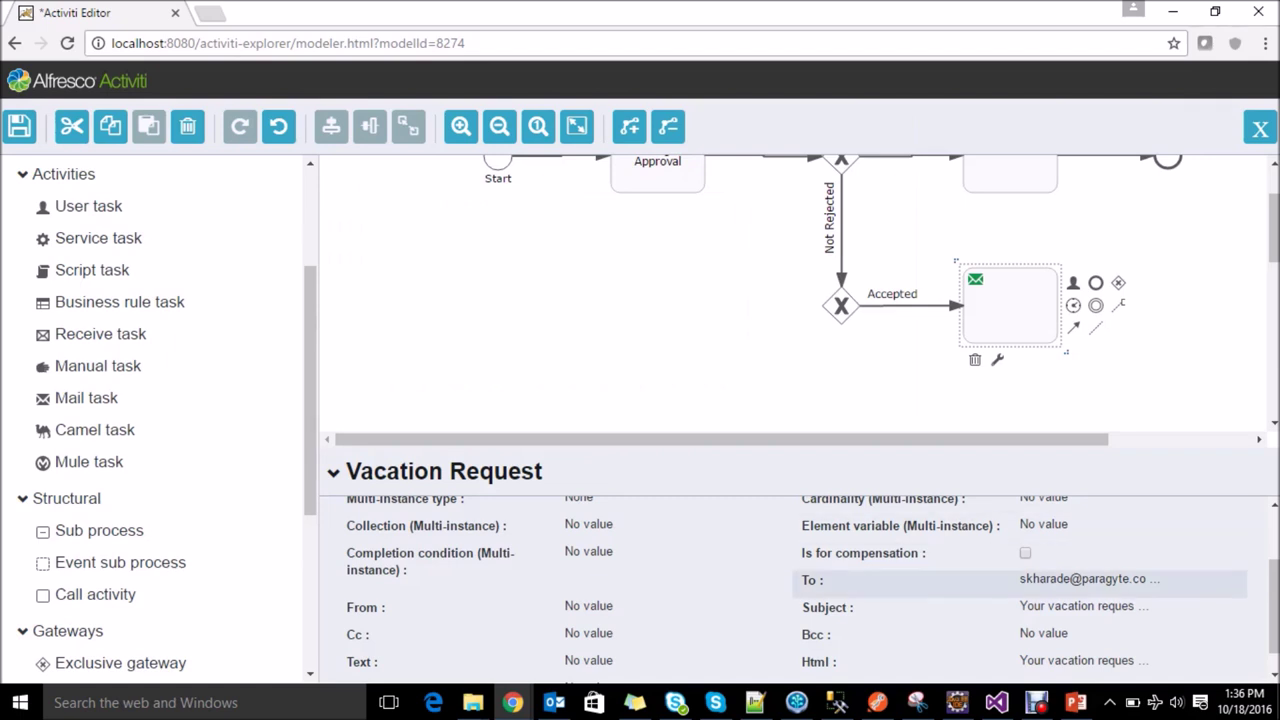
scroll(1000, 540, "up", 1)
Step: Name the lower mail task 'Approved'
left_click(1043, 510)
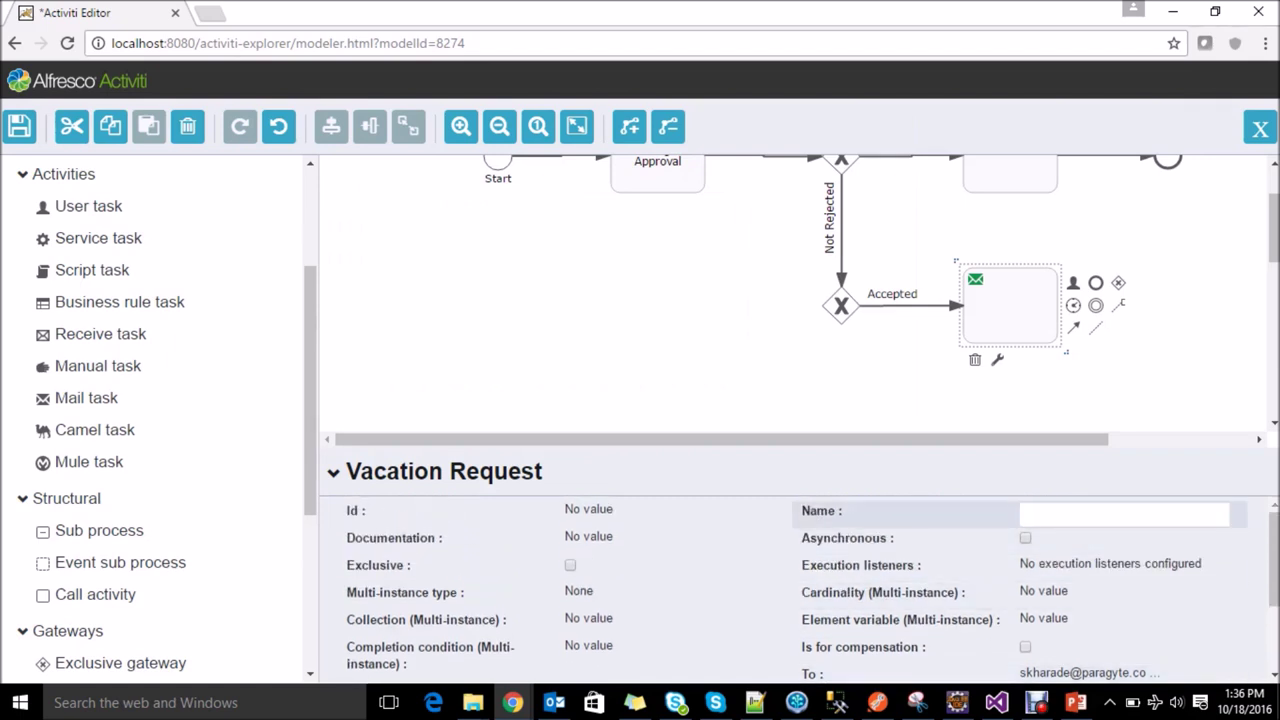
type("Approved")
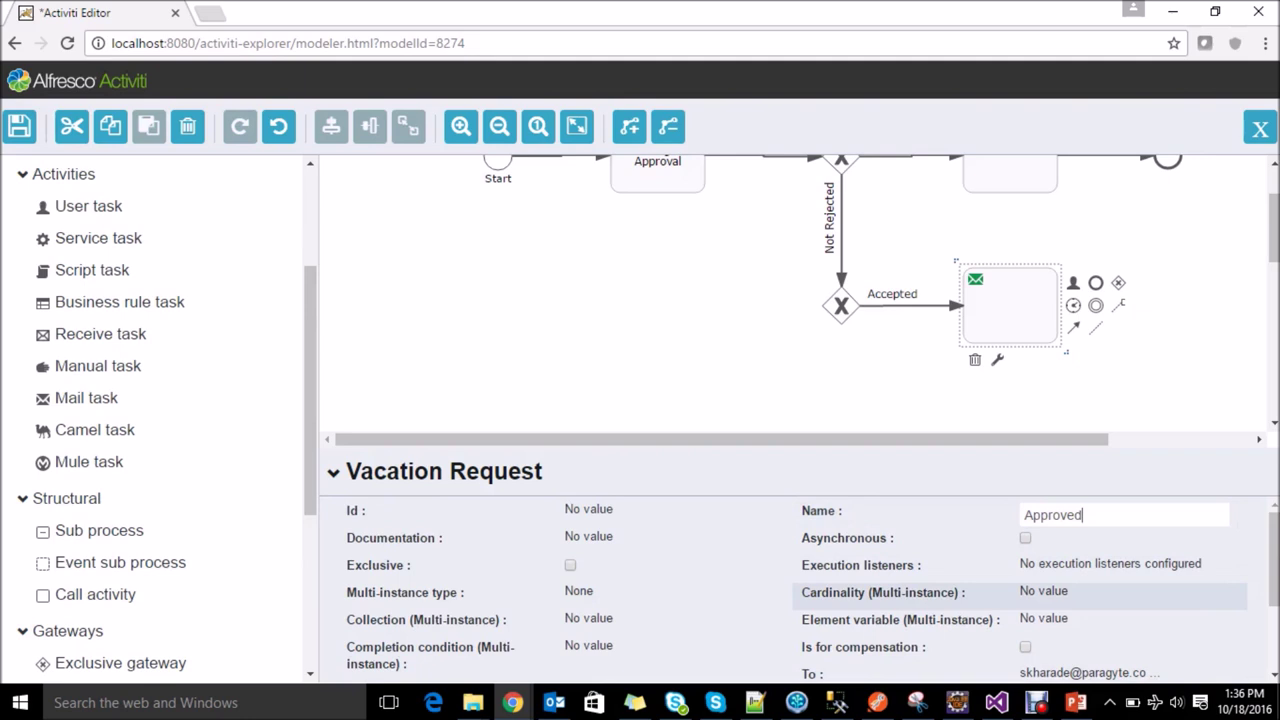
key("Return")
scroll(790, 295, "up", 1)
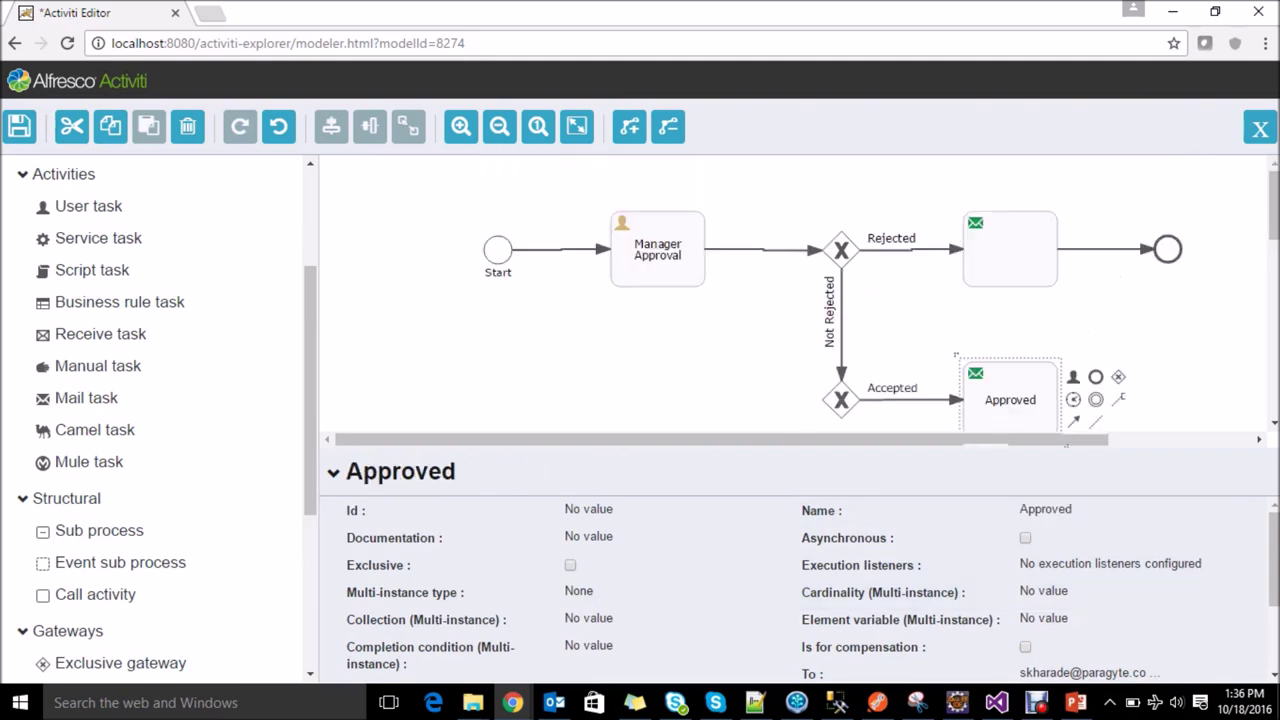
Step: Enter 'Rejected' as the name of the upper Rejected-branch mail task
left_click(1010, 249)
left_click(1043, 510)
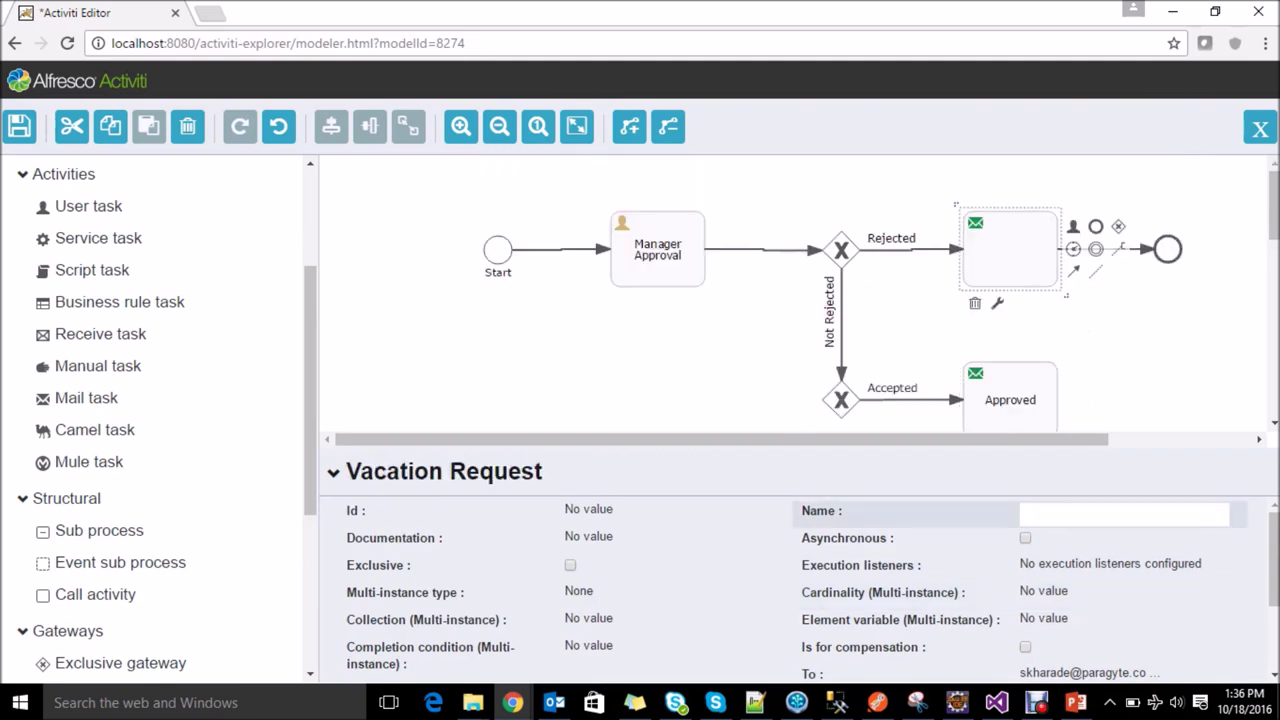
type("Rejected")
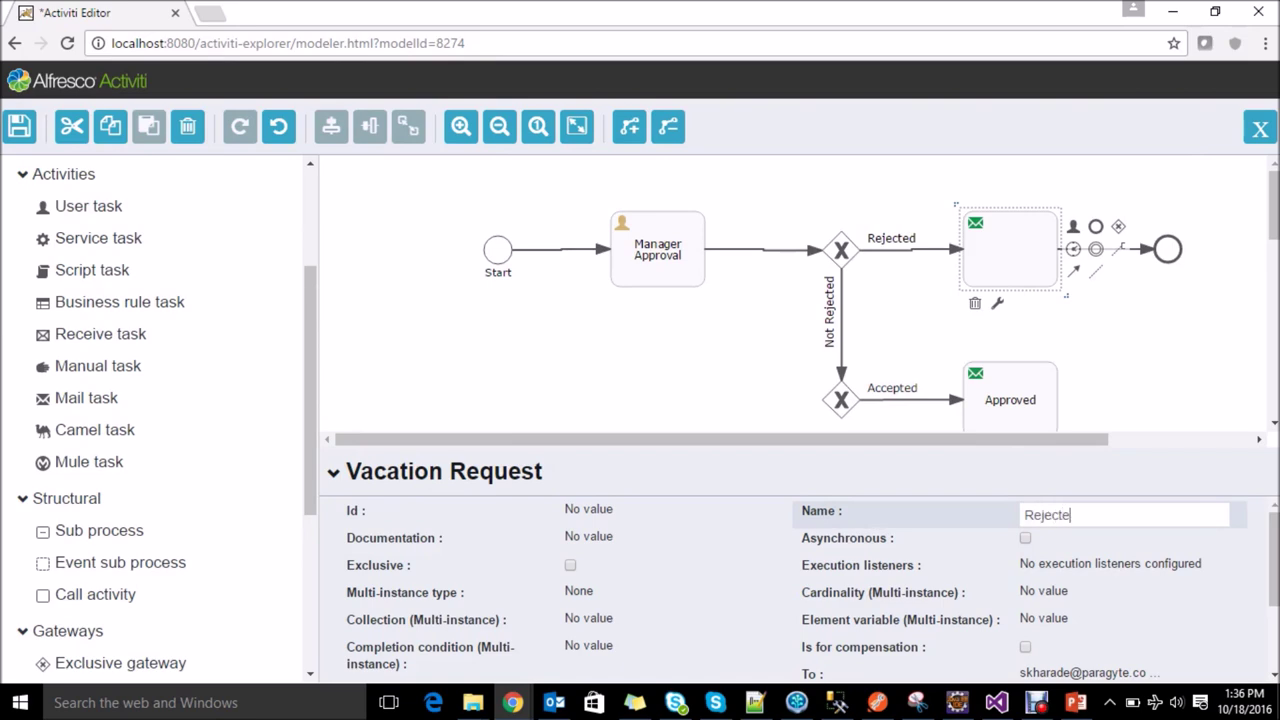
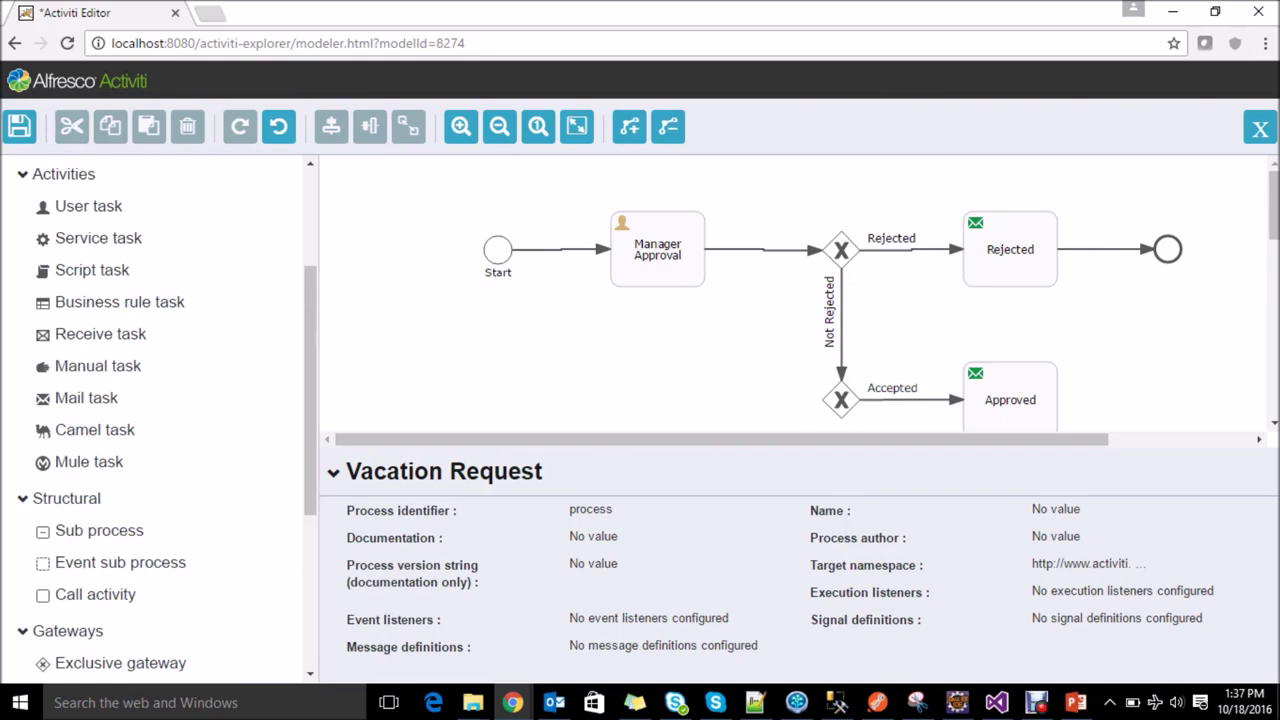
Step: Place a new user task left of the lower gateway and connect the gateway to it
left_click(841, 400)
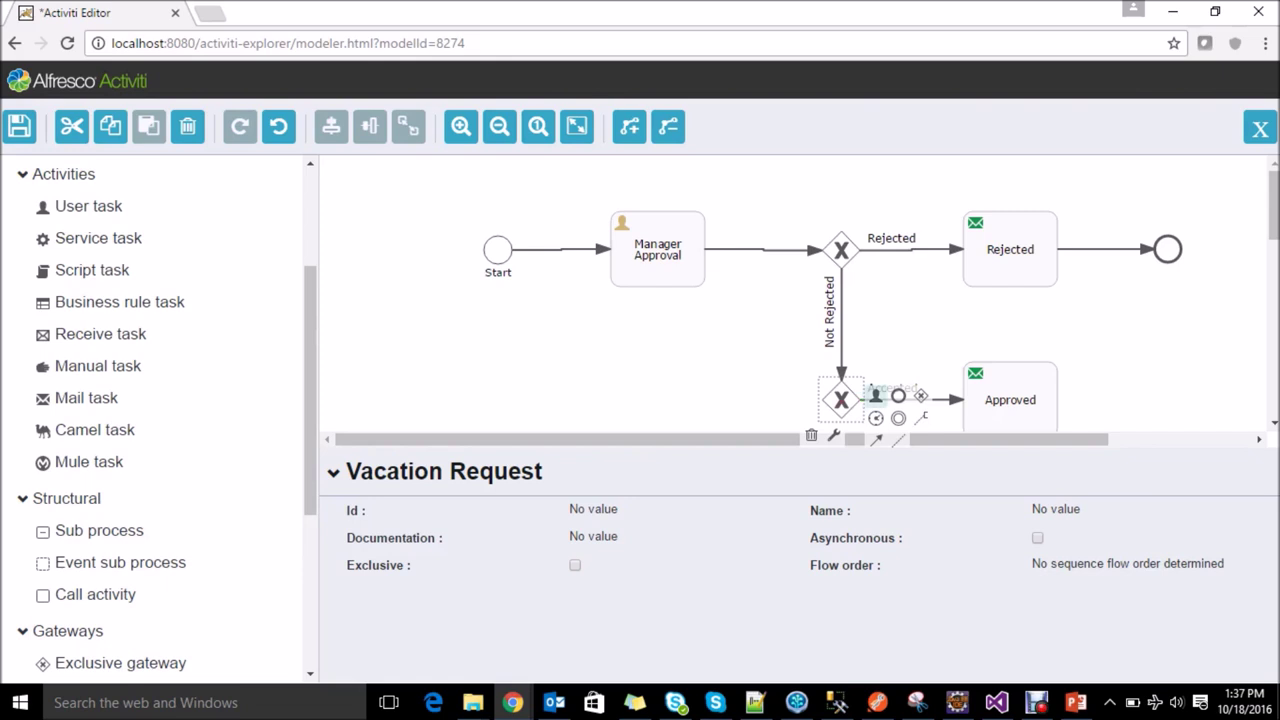
left_click_drag(88, 206, 632, 390)
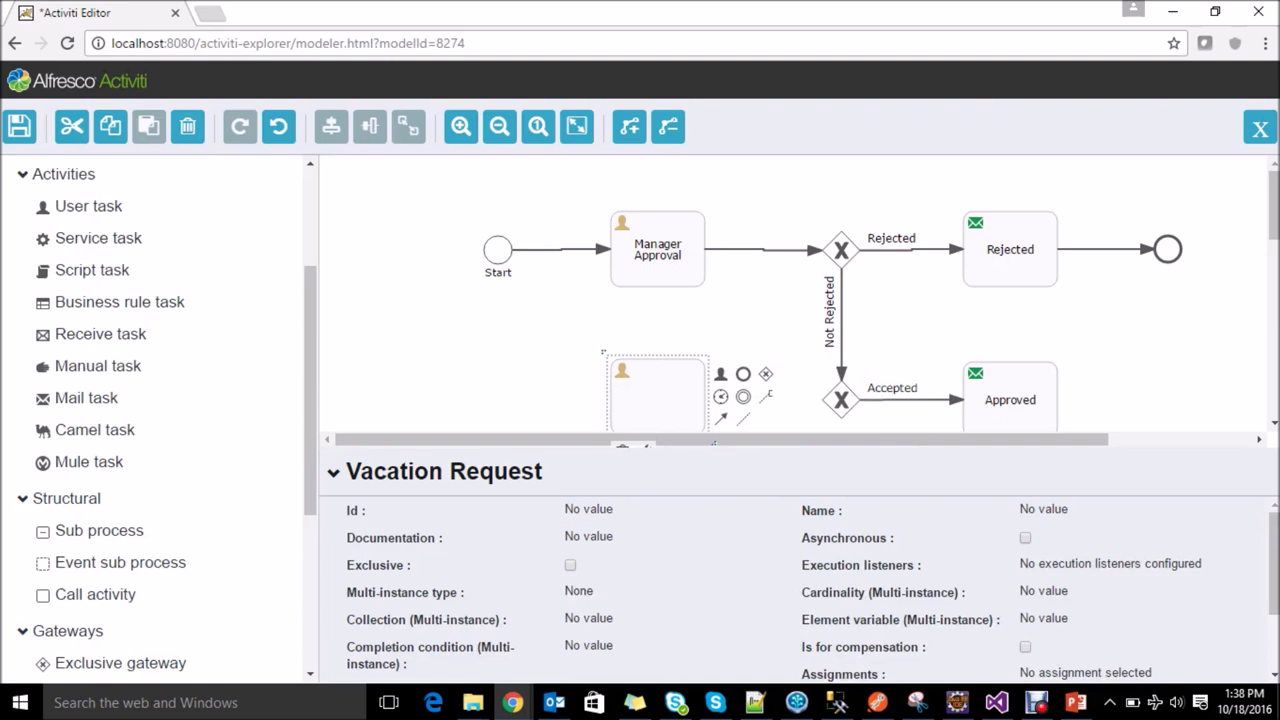
scroll(780, 300, "down", 1)
left_click(841, 306)
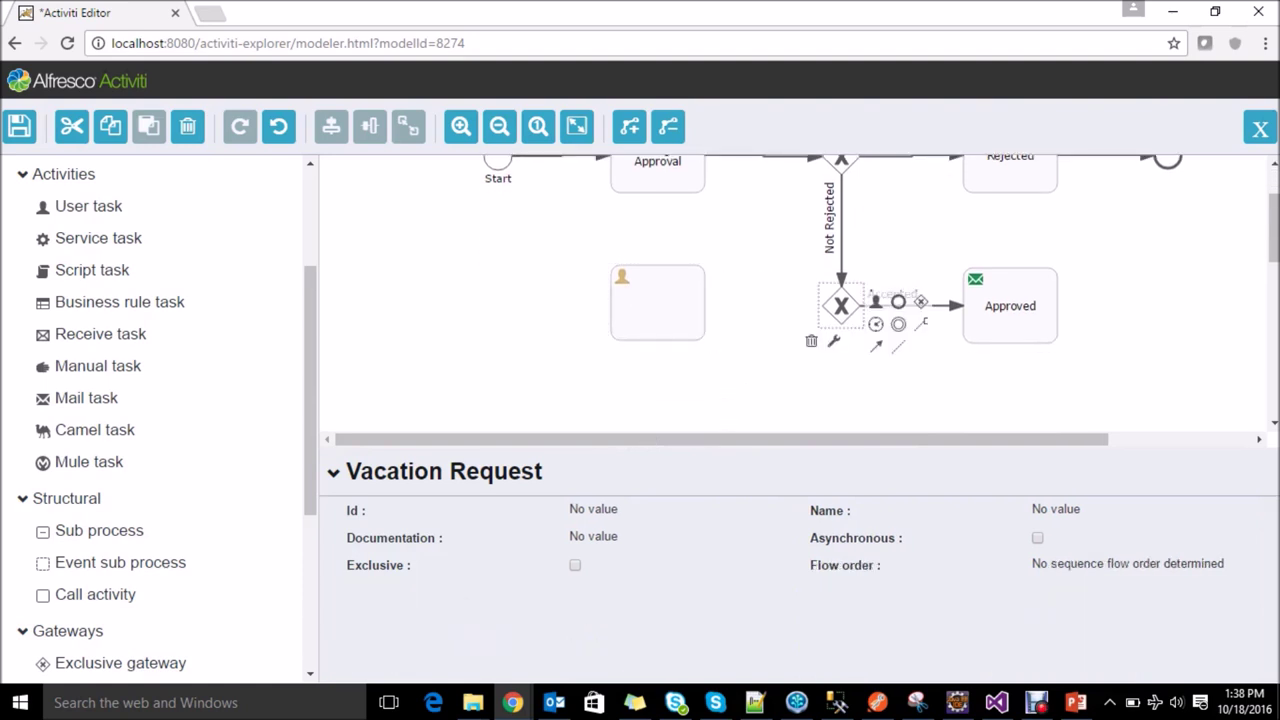
left_click_drag(876, 346, 666, 311)
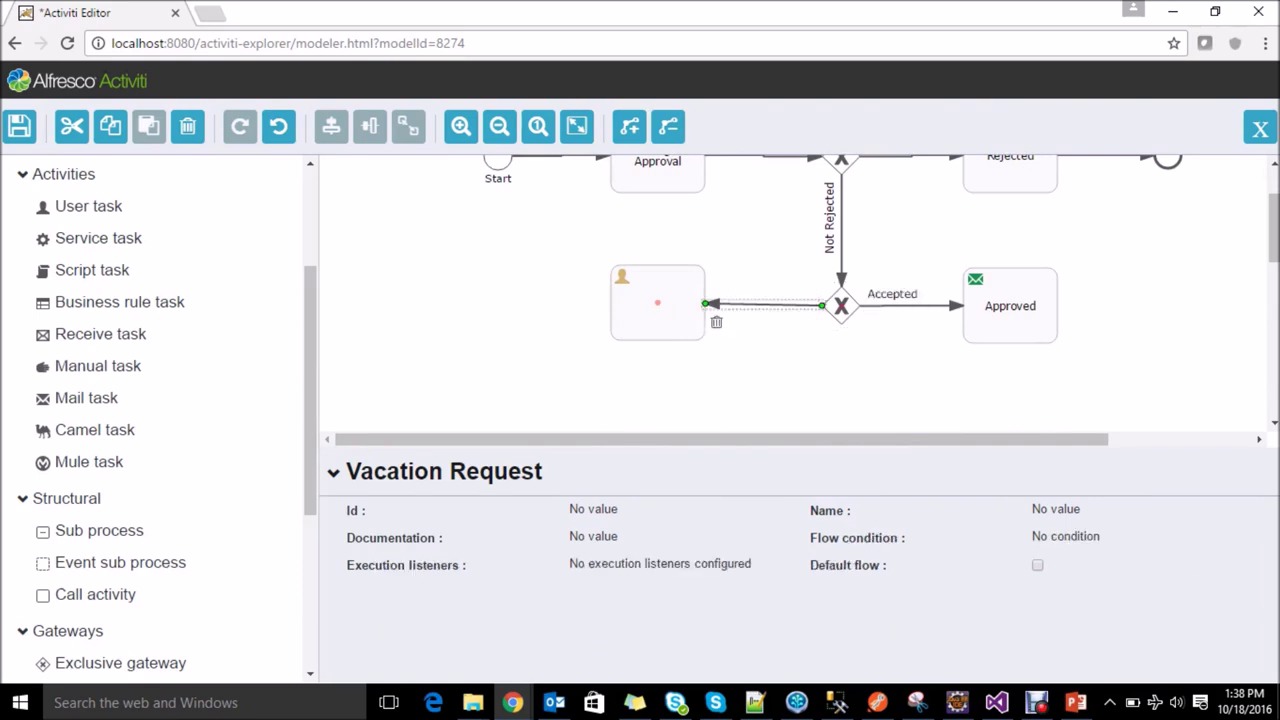
Step: Give the new flow the condition ${status == "resubmit"}
left_click(1065, 537)
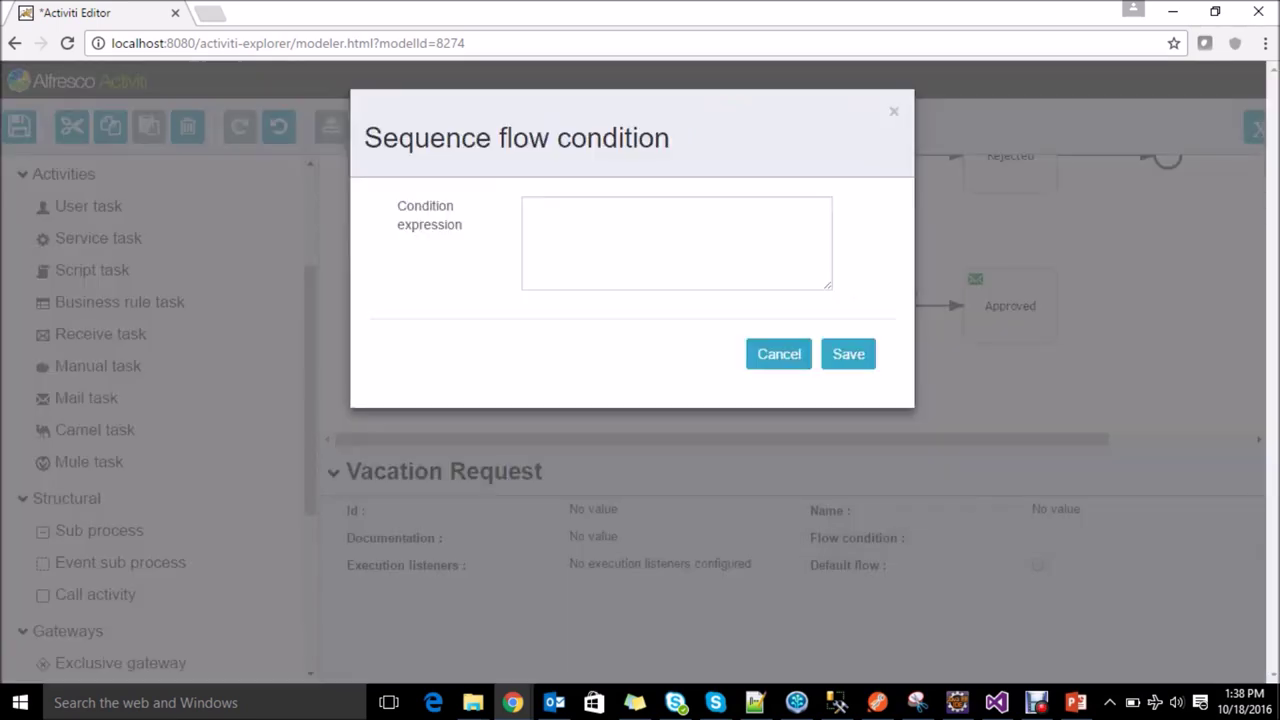
type("$")
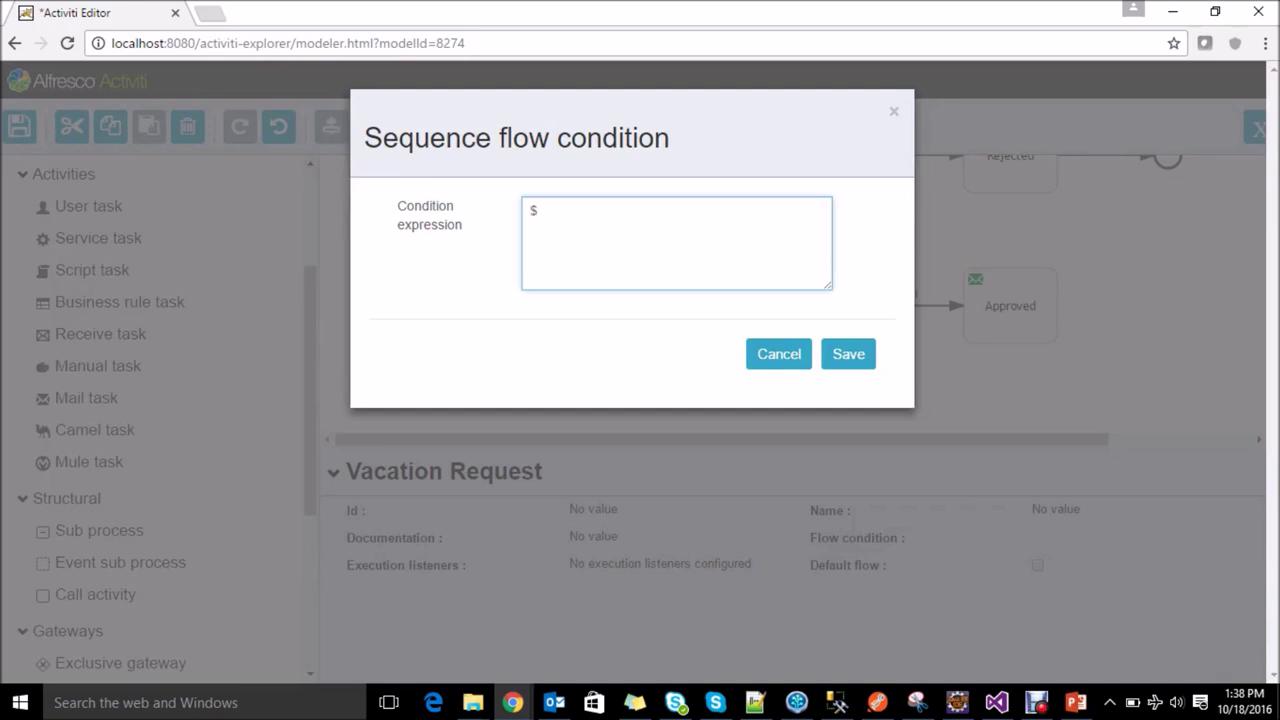
type("{}status == \"\"resubmit")
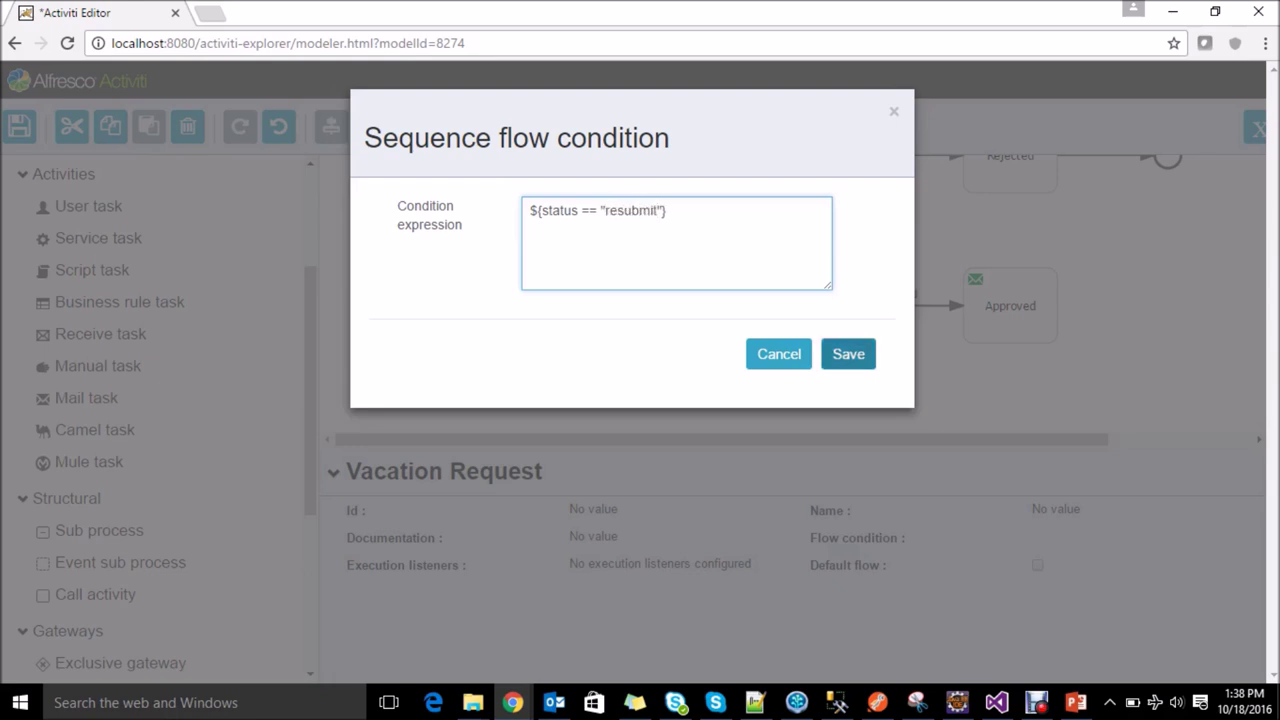
left_click(848, 354)
Step: Name the flow Resubmit
left_click(1040, 513)
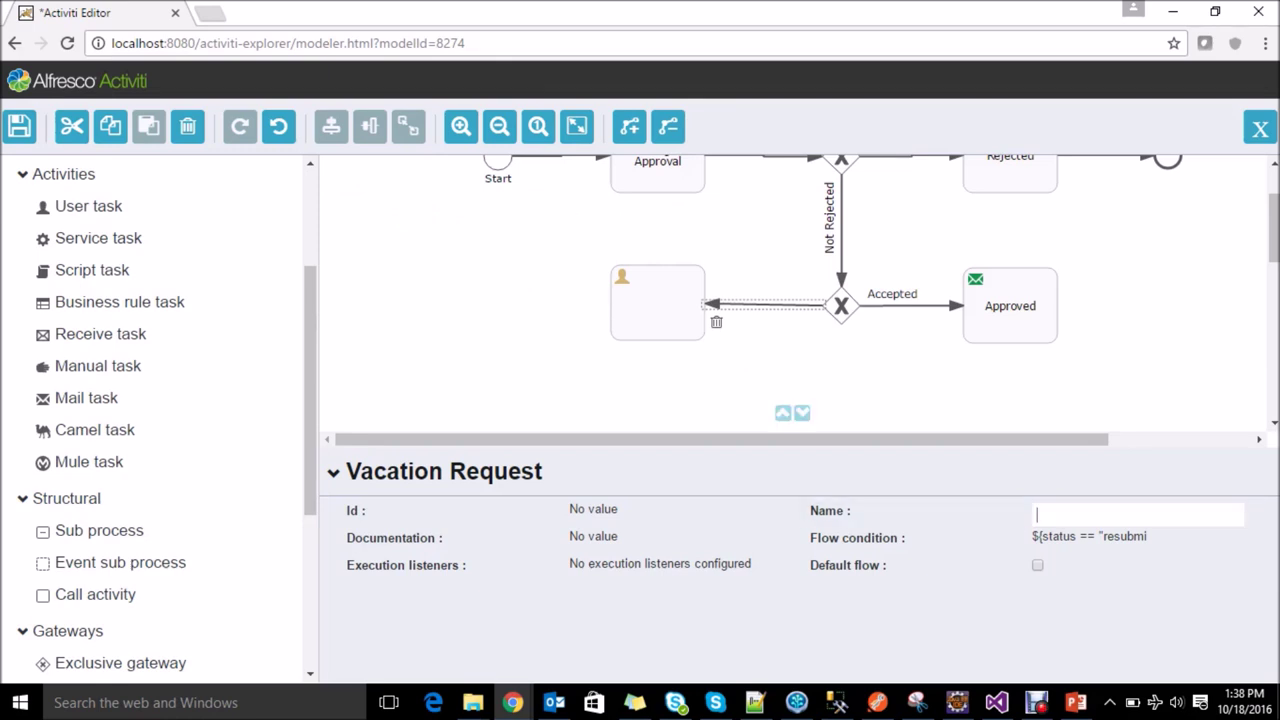
type("Re")
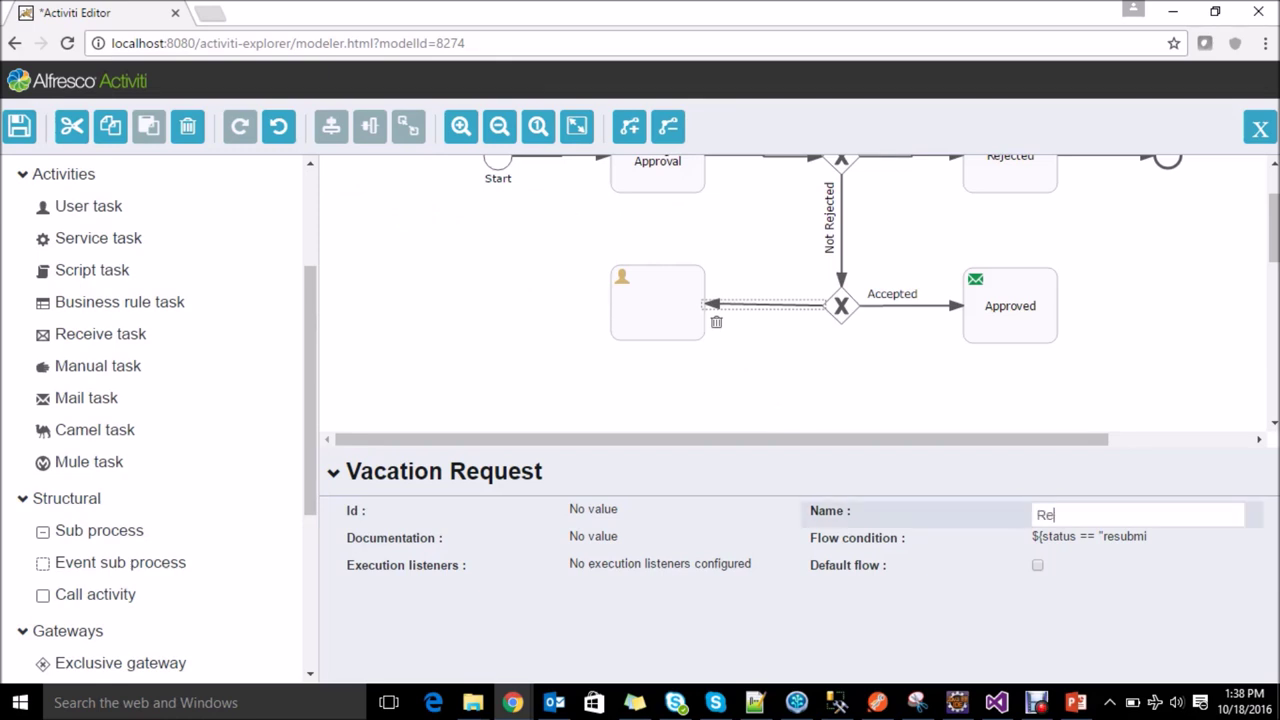
type("submit")
key("Return")
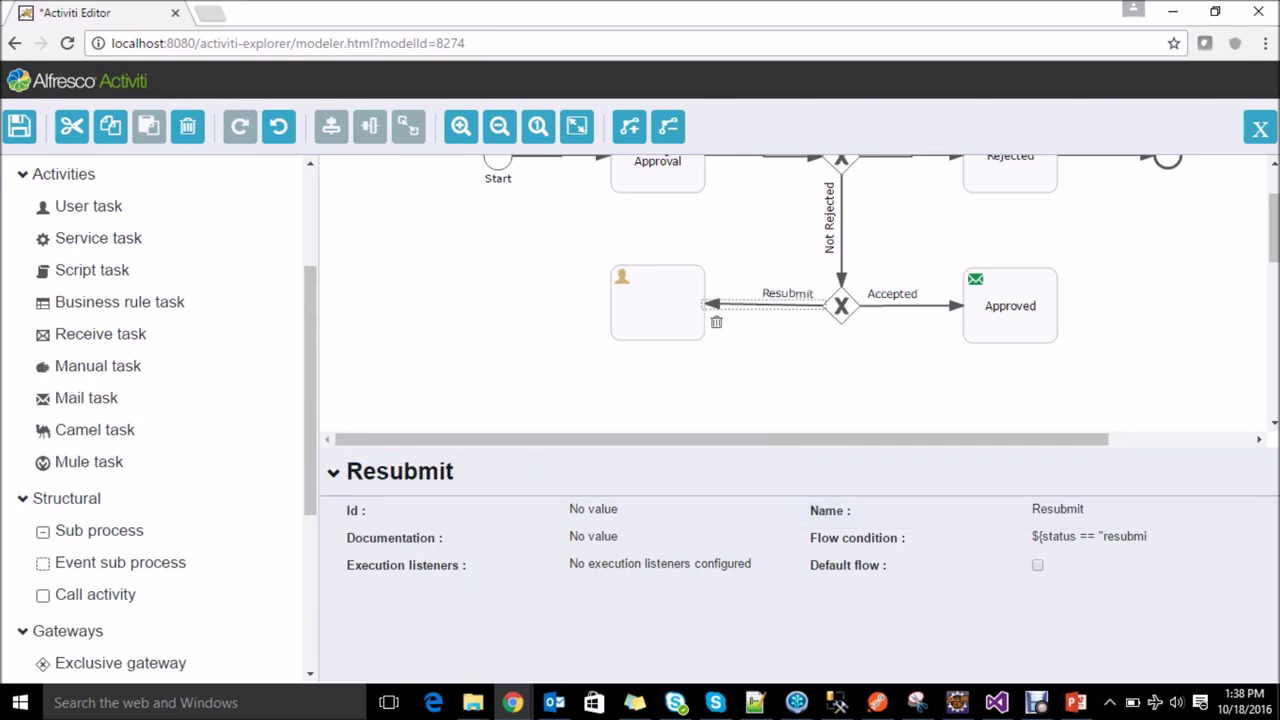
left_click(657, 302)
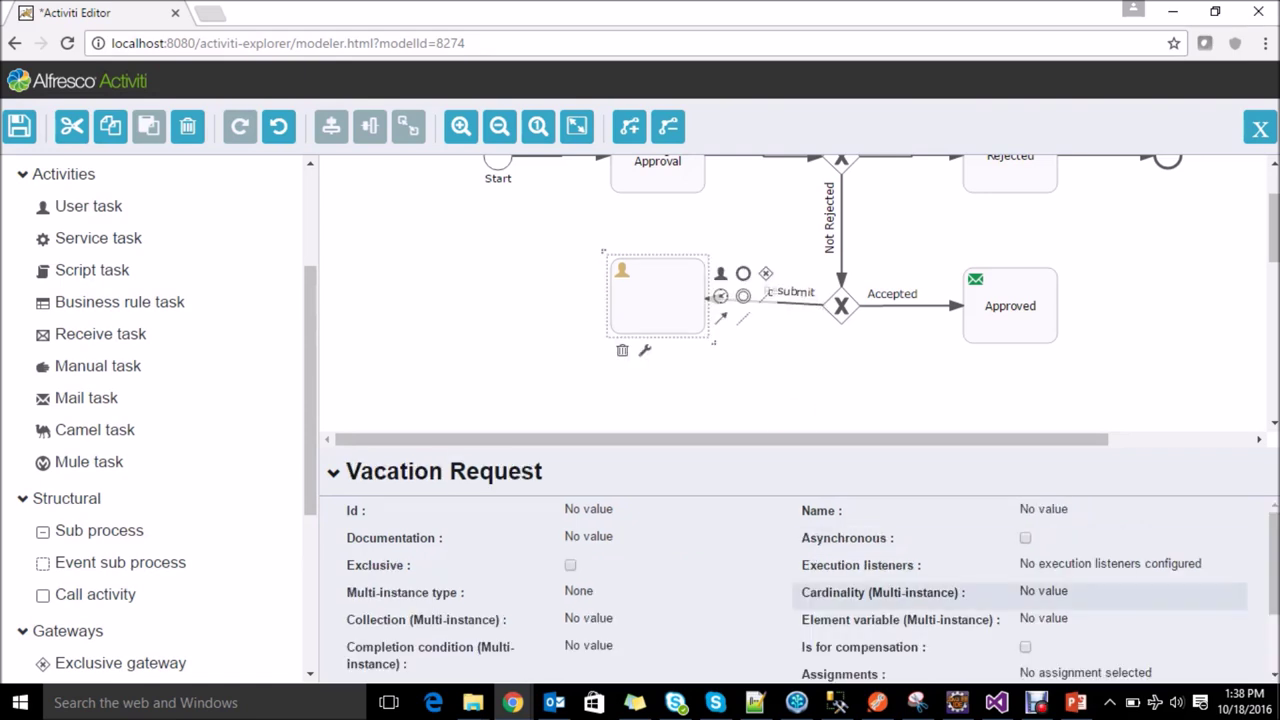
Step: Assign the new user task to a specific user as its assignee
left_click_drag(657, 302, 657, 321)
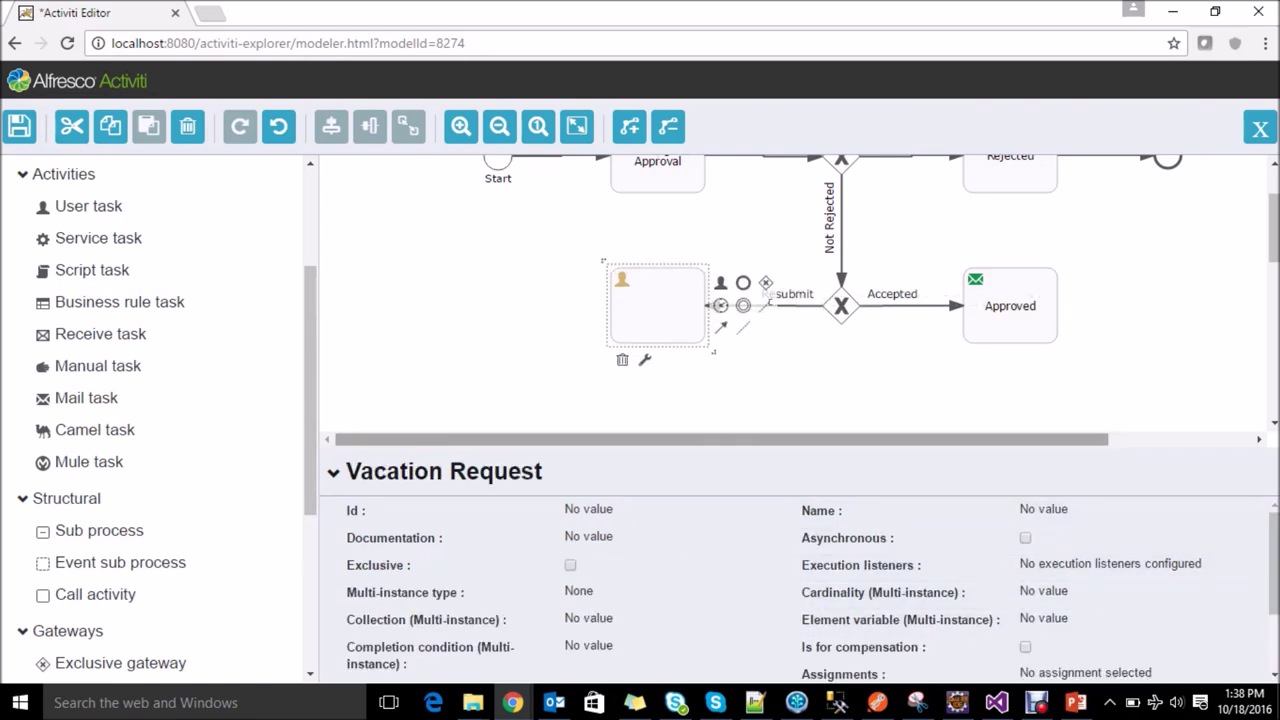
scroll(900, 570, "down", 1)
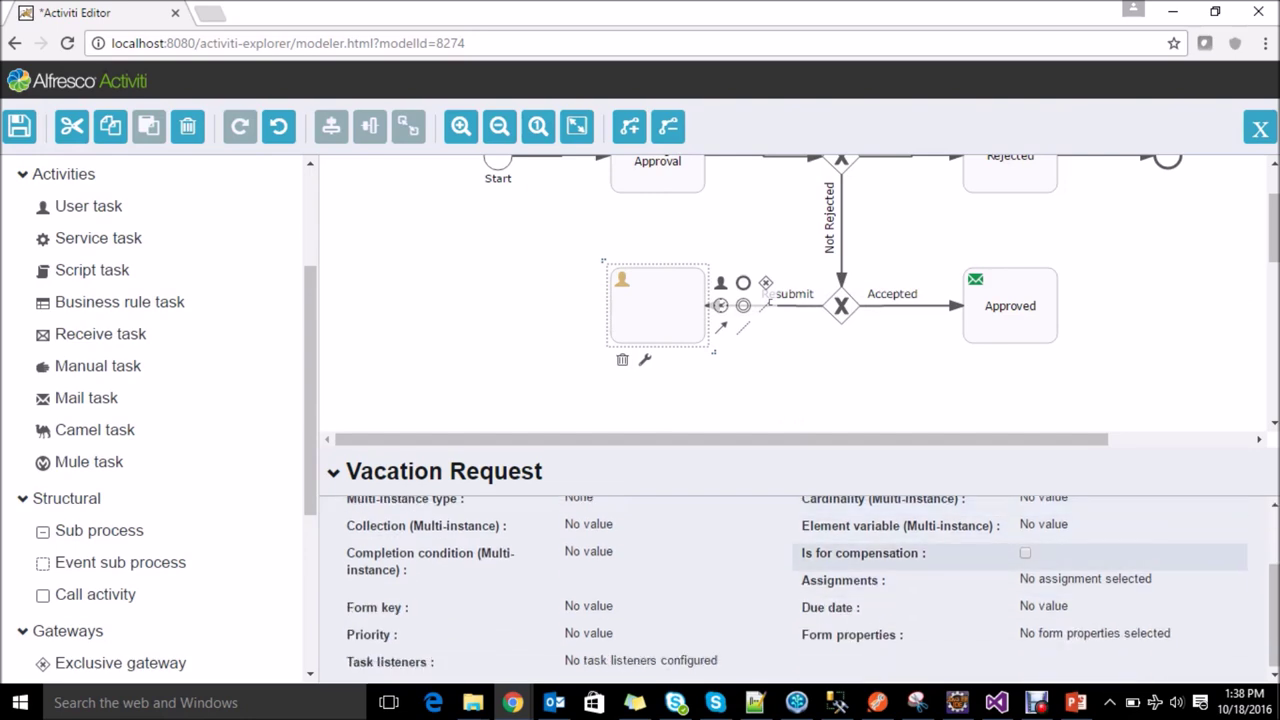
left_click(1085, 579)
left_click(632, 235)
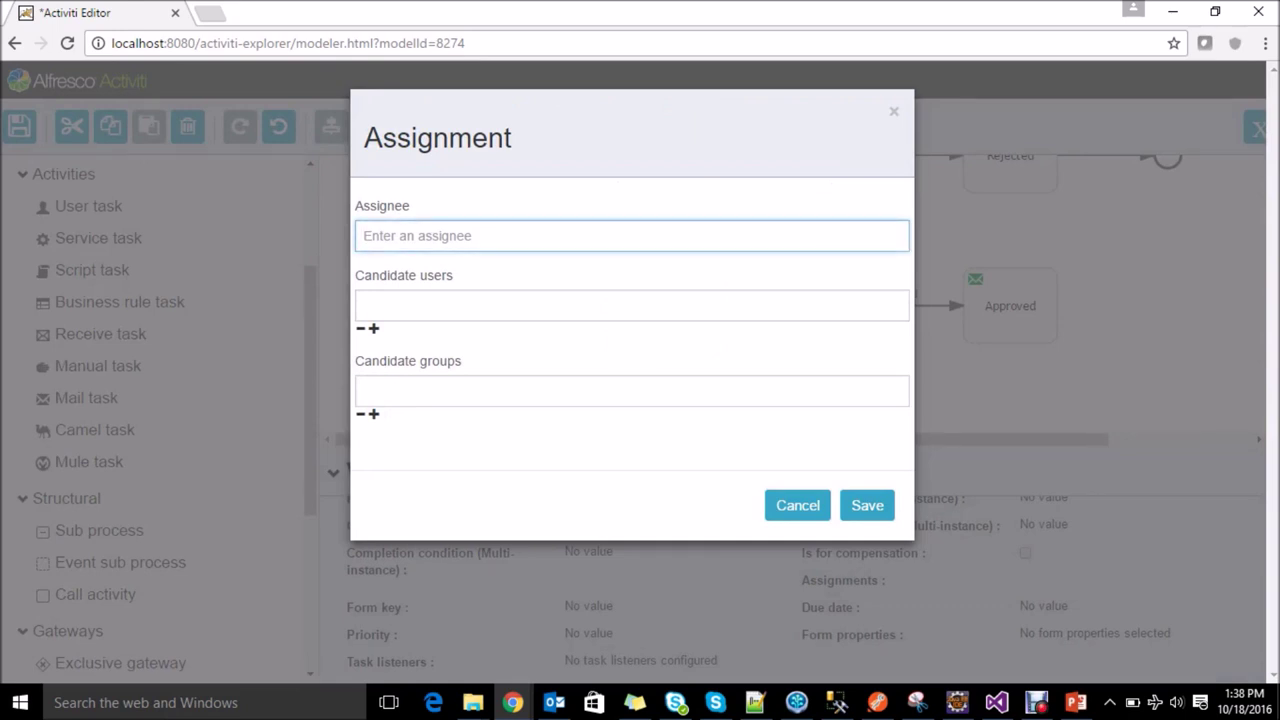
type("satish")
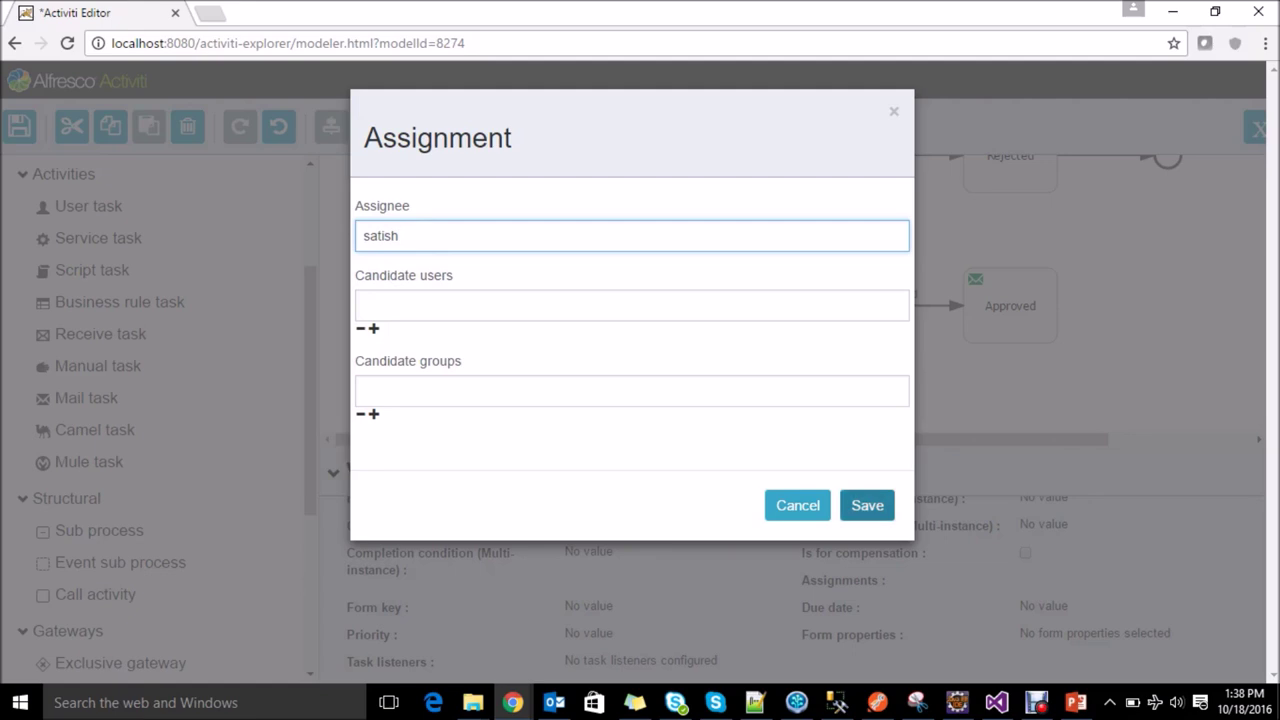
left_click(867, 505)
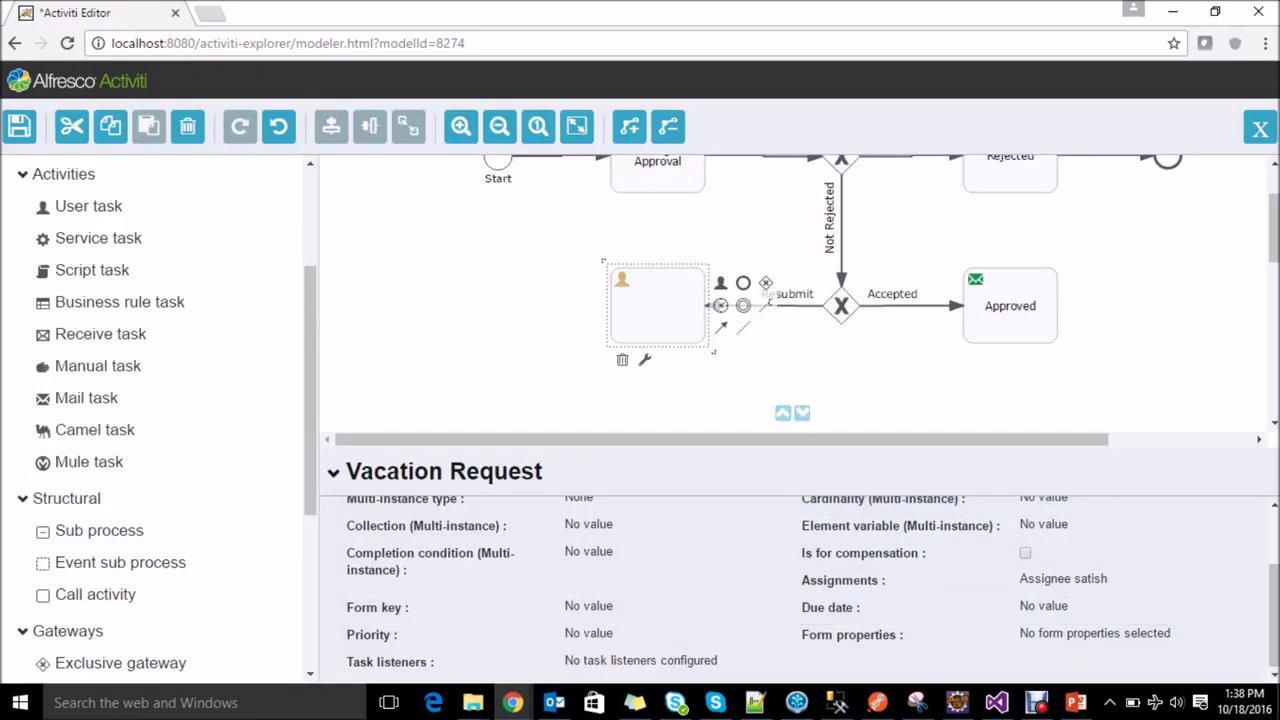
Step: Route the user task back to Manager Approval with a sequence flow
left_click(785, 412)
scroll(790, 295, "up", 1)
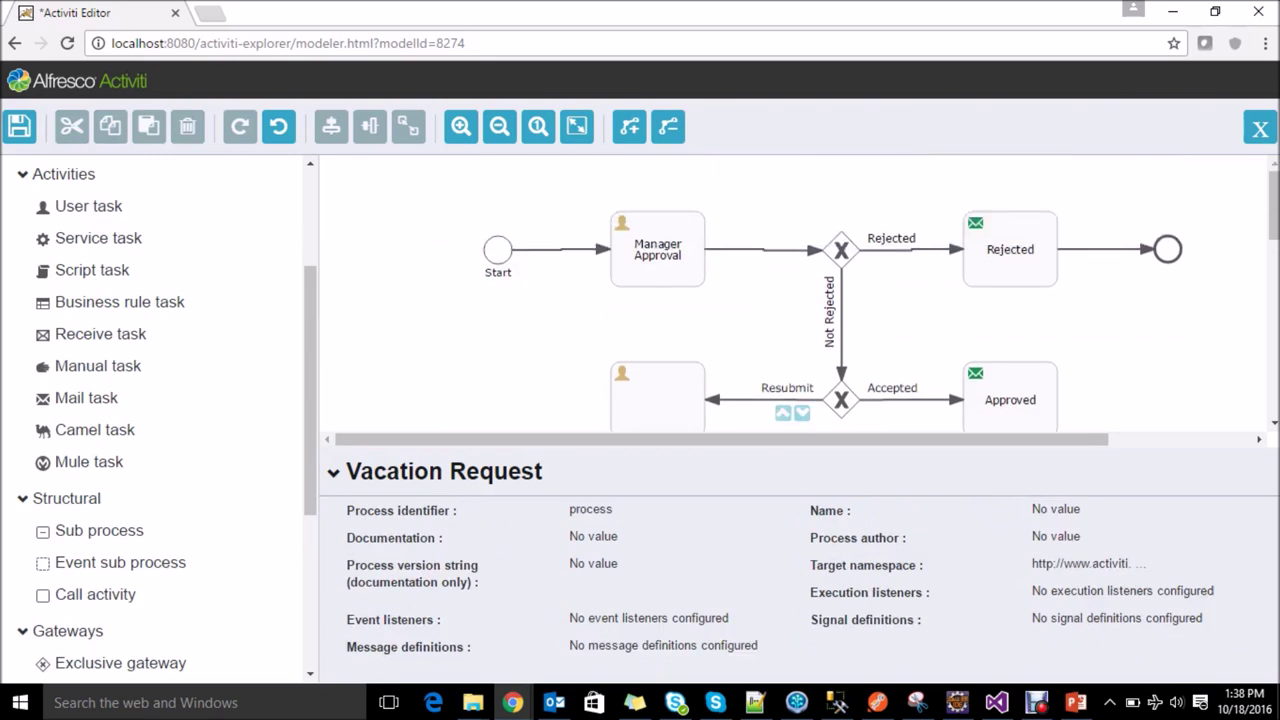
left_click(657, 397)
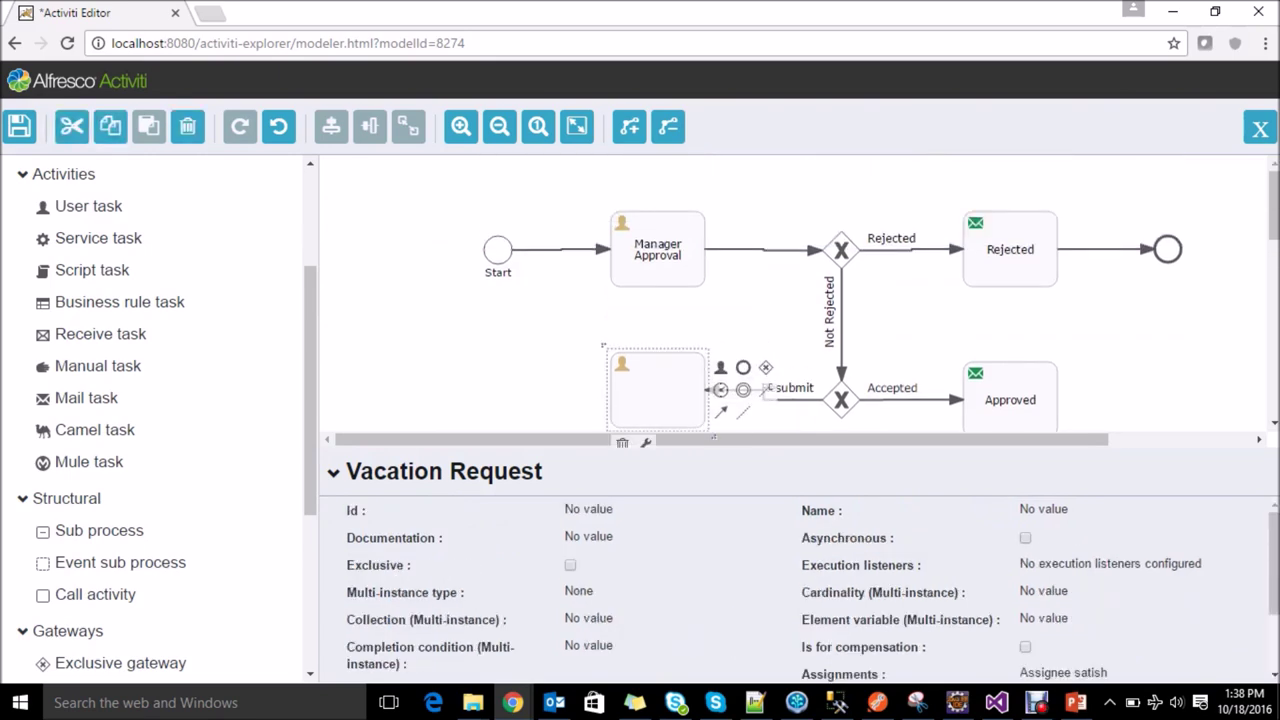
left_click_drag(657, 397, 657, 406)
left_click_drag(742, 422, 666, 277)
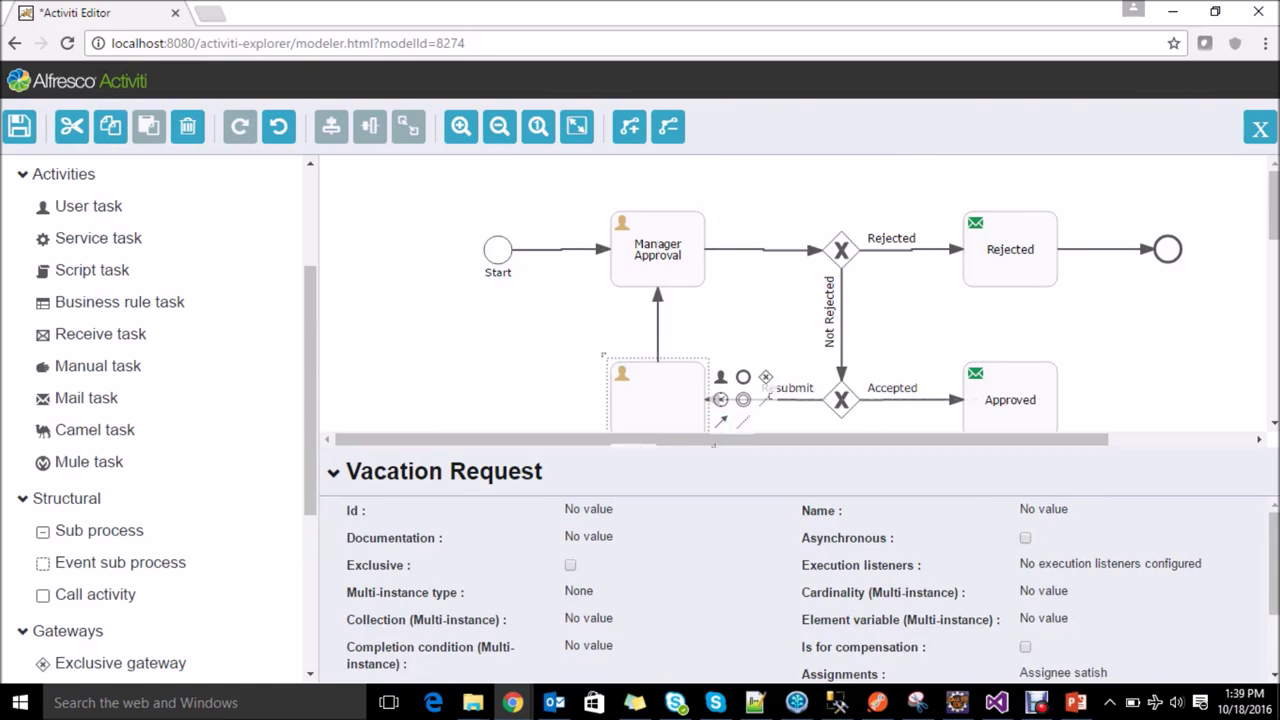
left_click(560, 400)
left_click(650, 514)
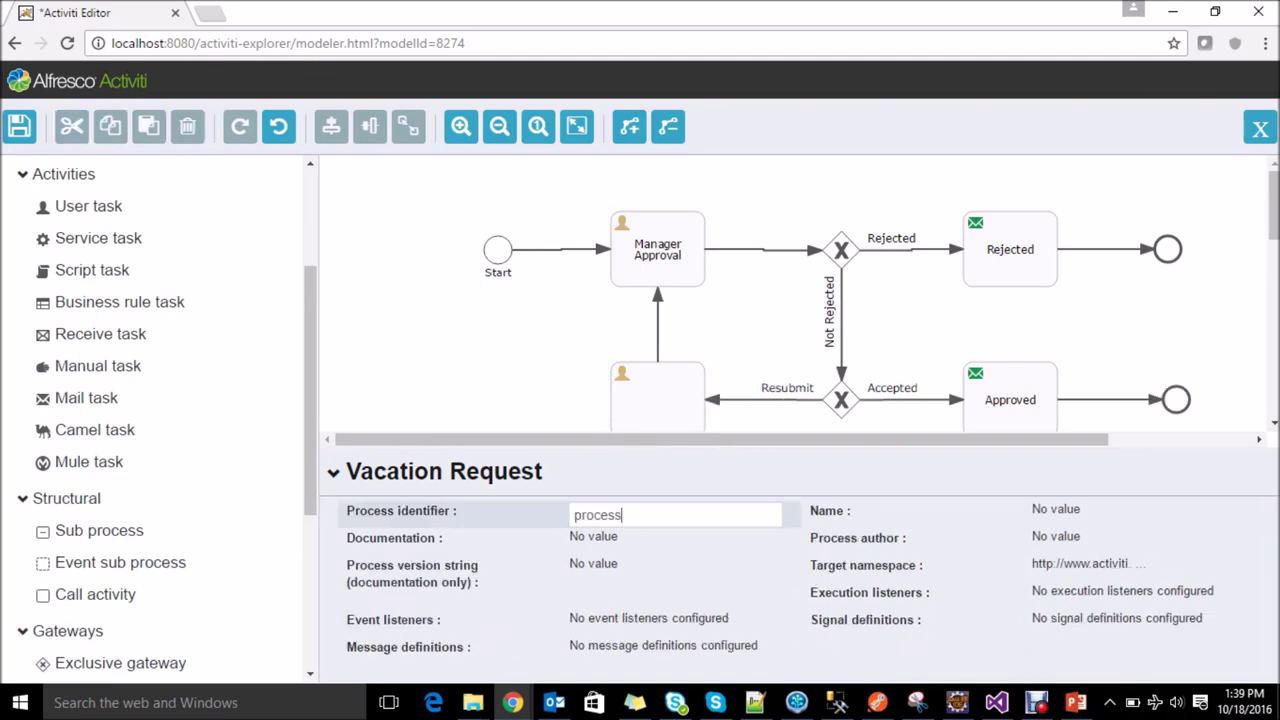
Step: Change the process identifier to myvacationrequest
left_click(574, 514)
type("Vaca")
key("BackSpace")
key("BackSpace")
key("BackSpace")
key("BackSpace")
type("myvacation")
key("shift+End")
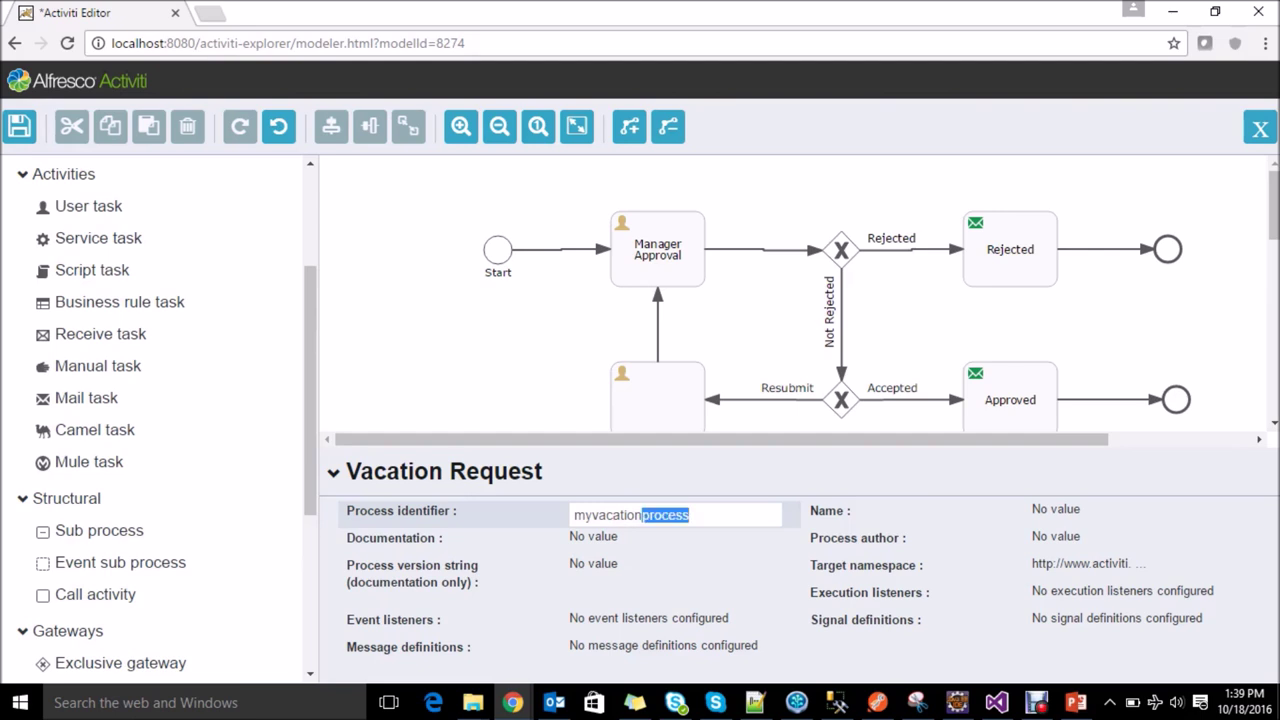
type("request")
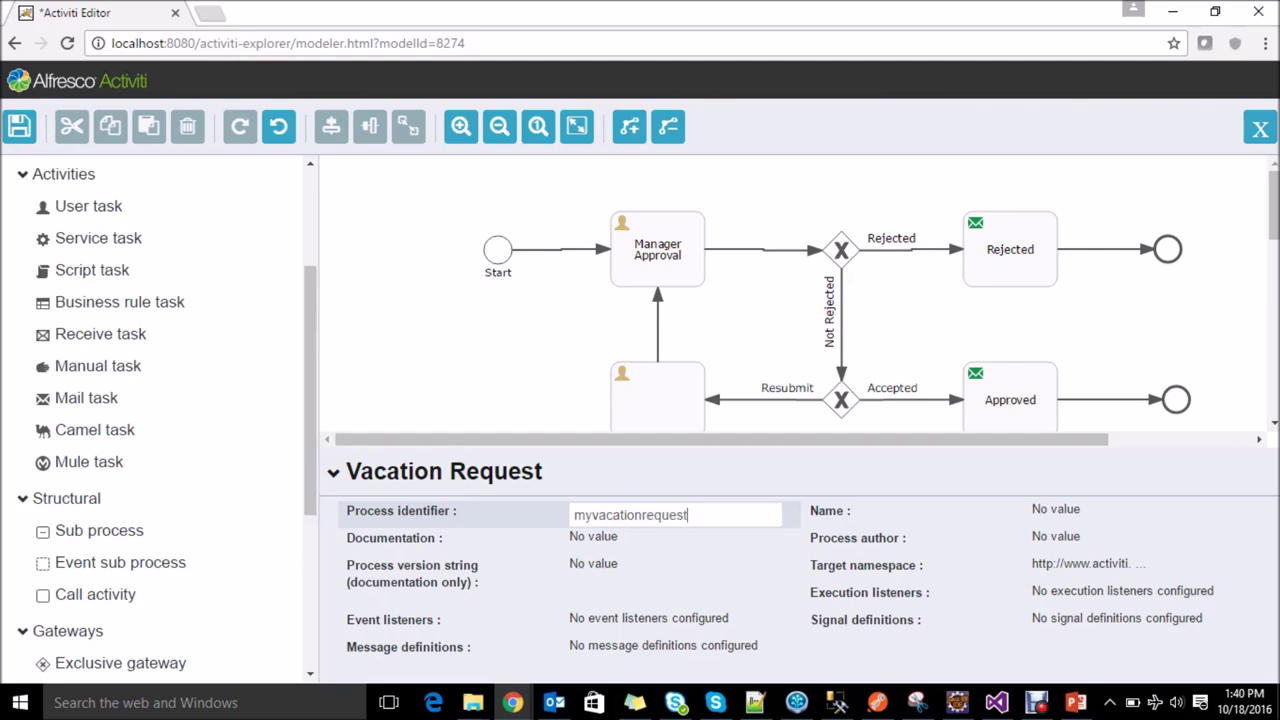
Step: Set the process name to My Vacation Request
left_click(1040, 514)
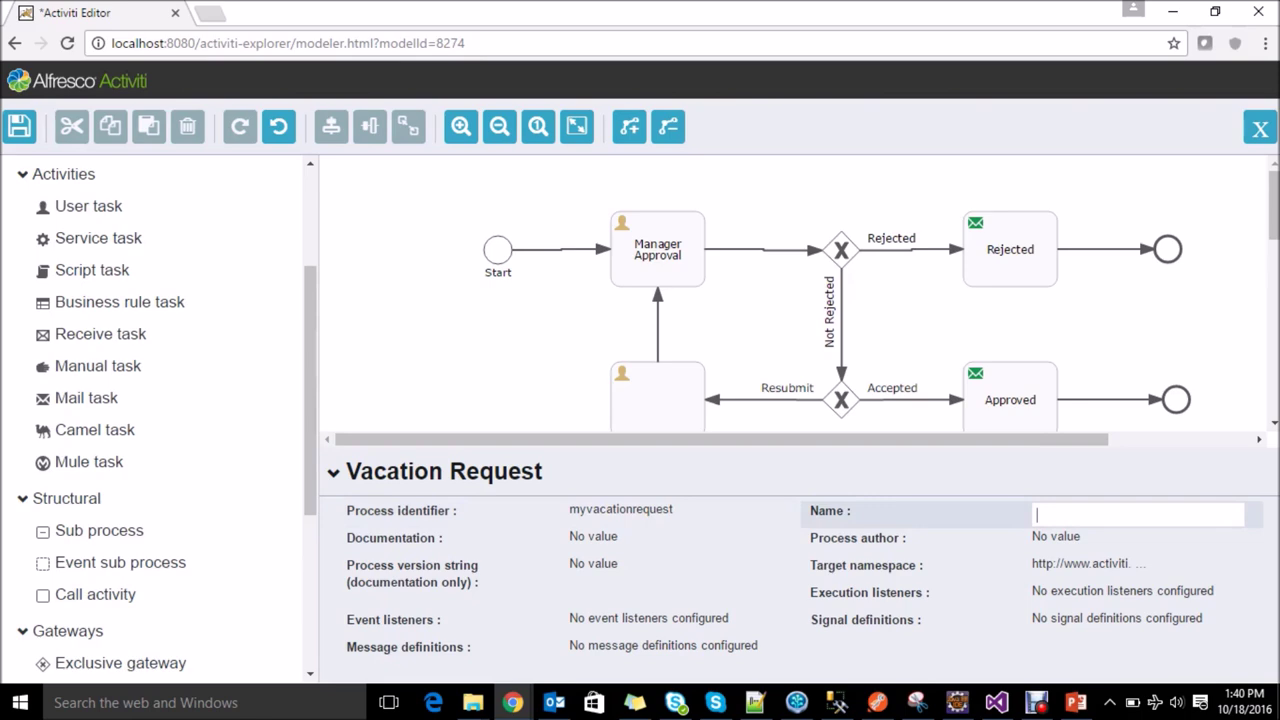
type("My Vacation Request")
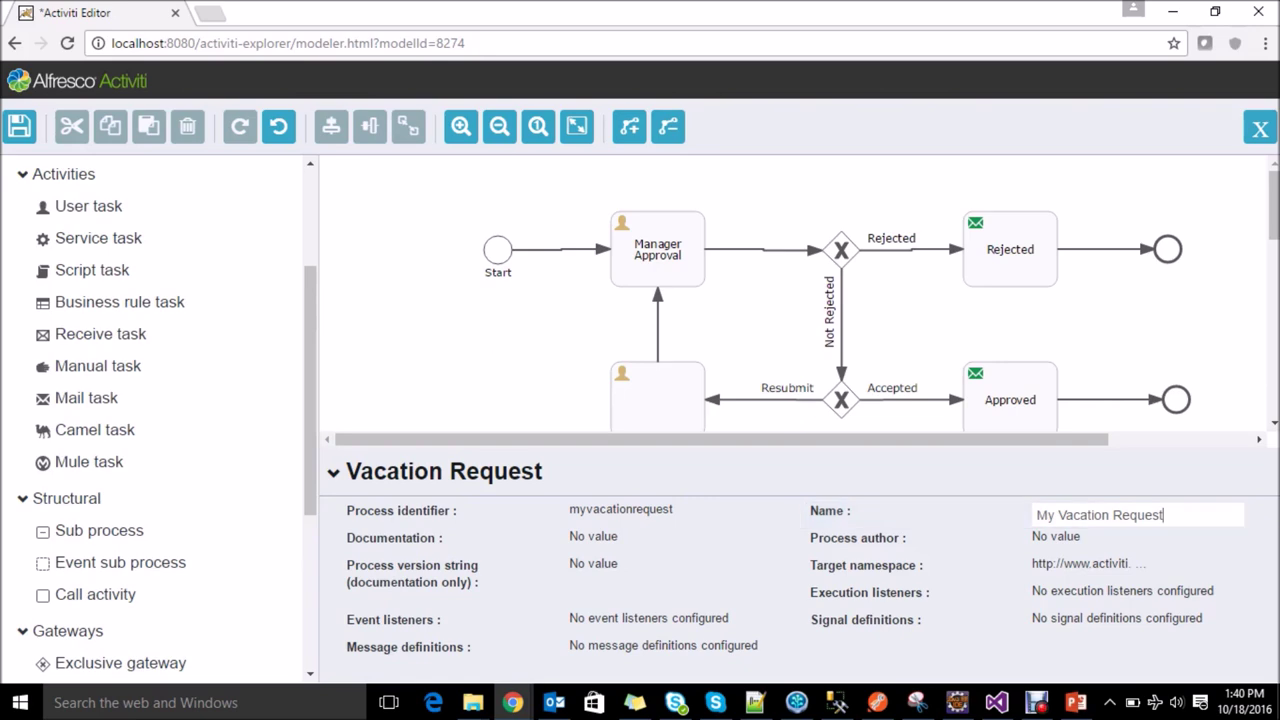
key("Return")
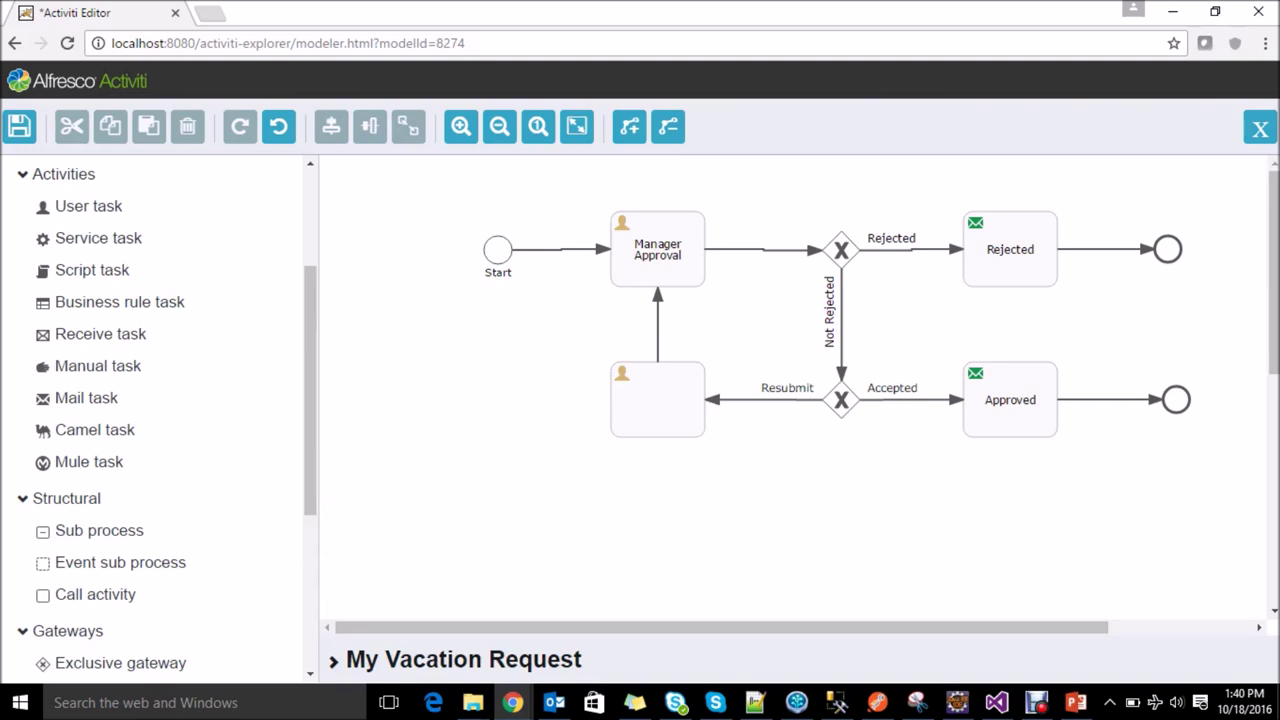
Step: Save the Vacation Request model with its description and close the editor
left_click(19, 126)
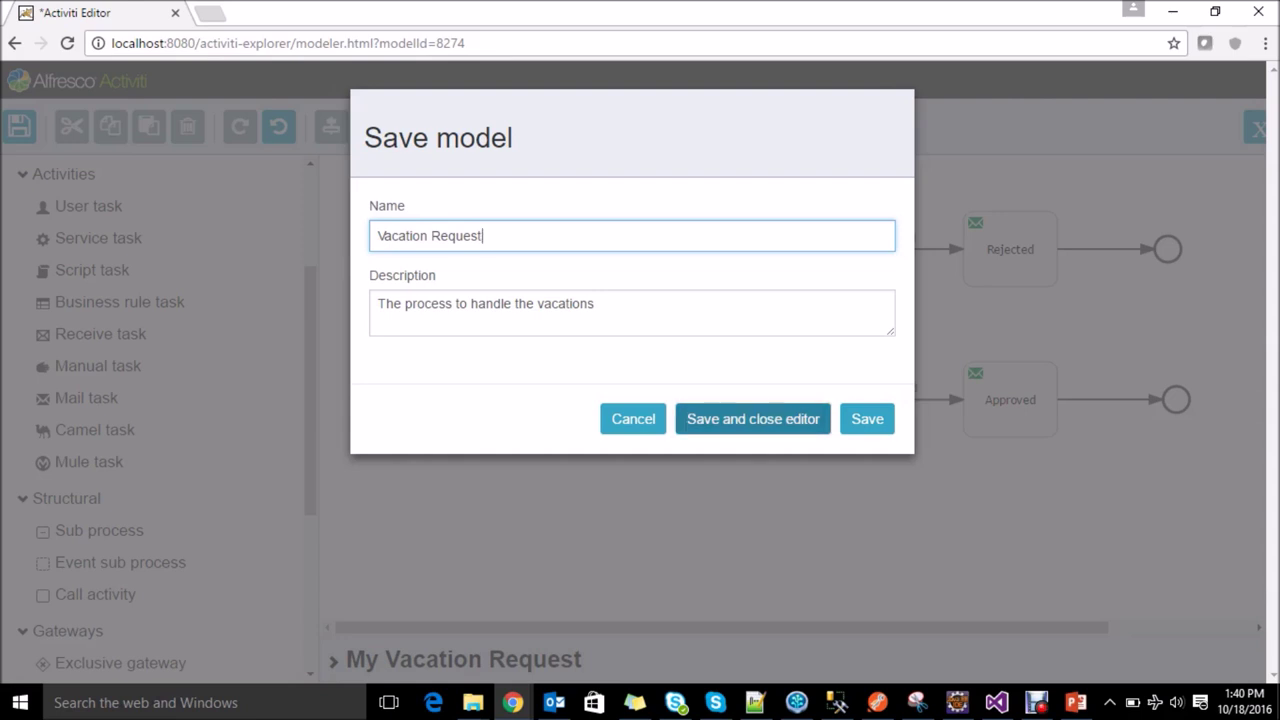
left_click(752, 418)
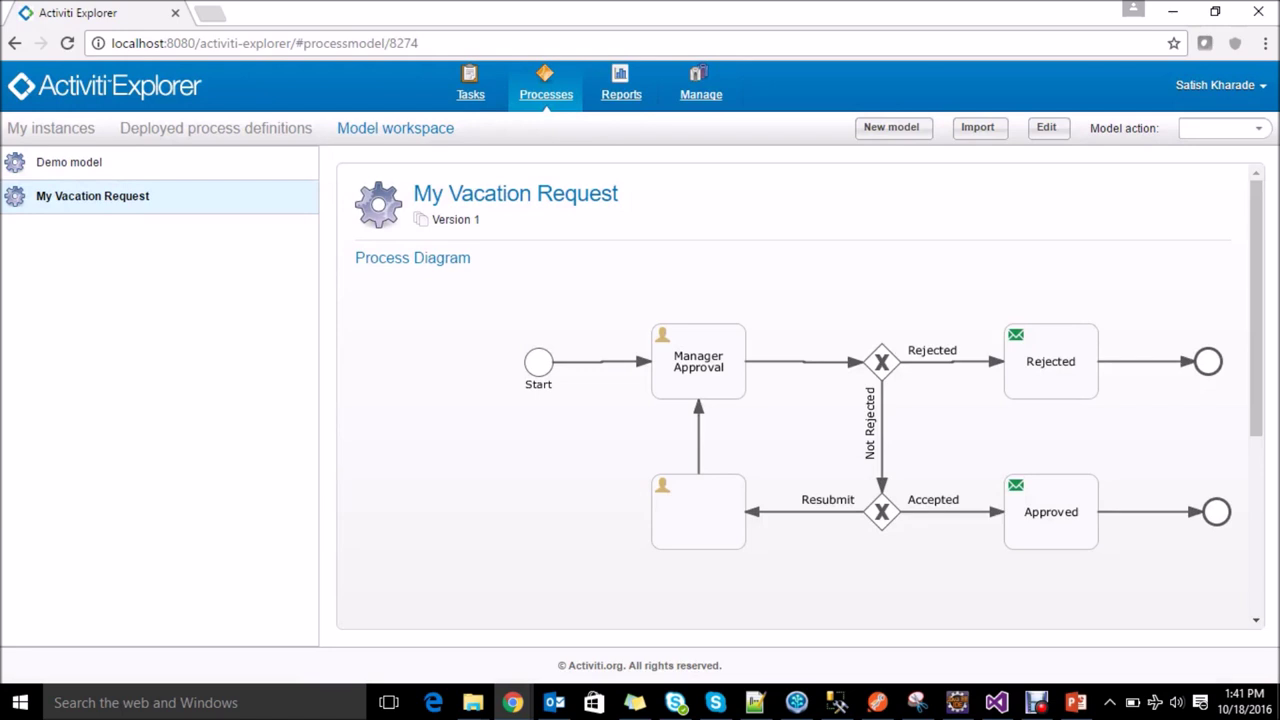
Step: Deploy the model and open the deployed My Vacation Request process definition
left_click(1258, 128)
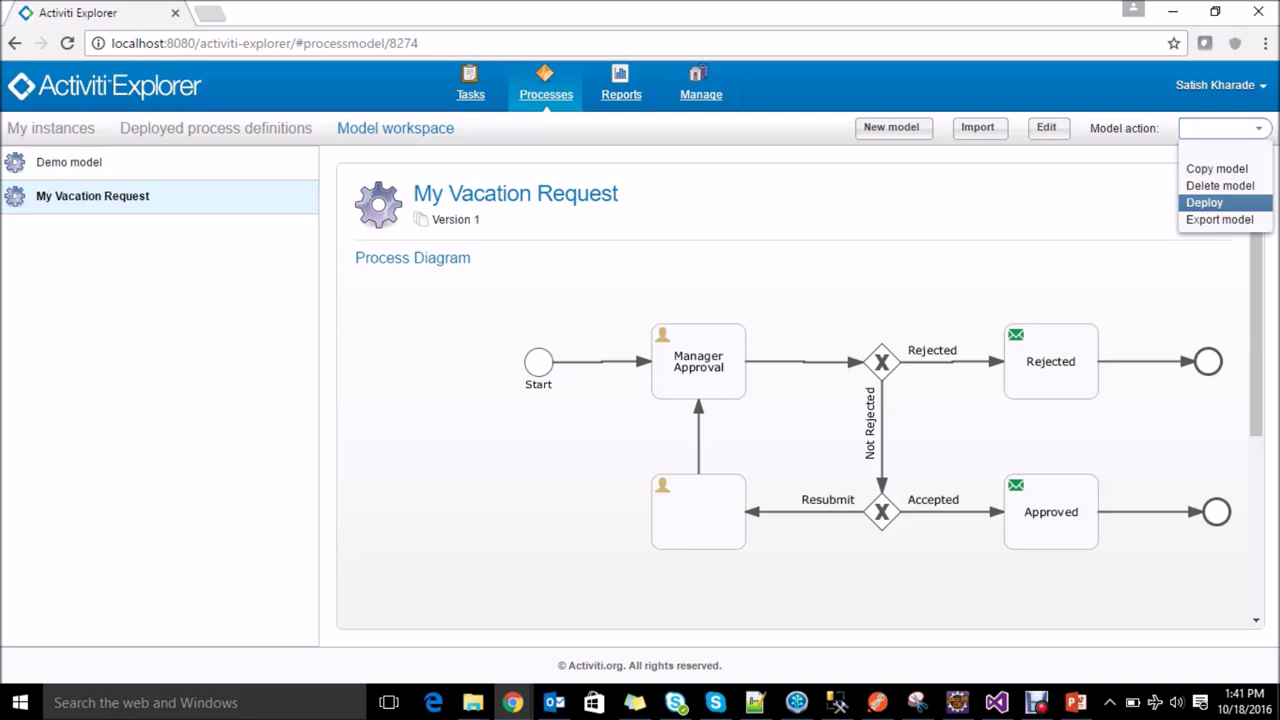
key("Return")
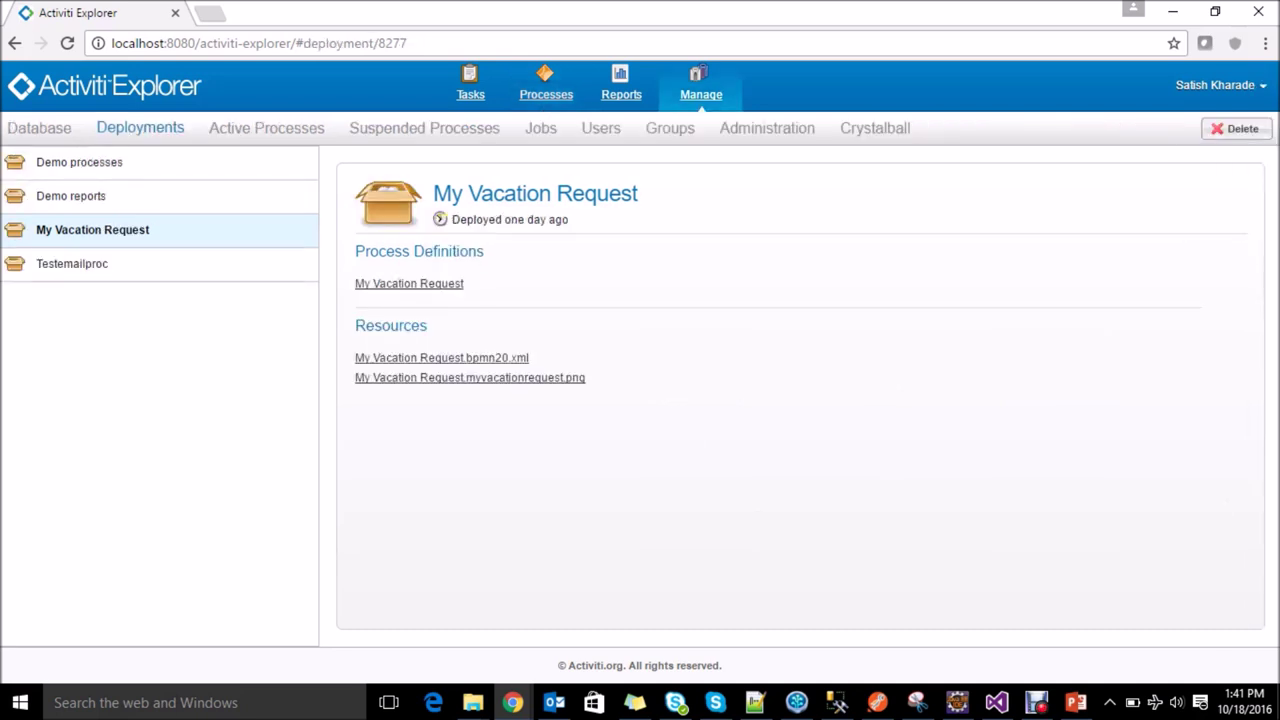
left_click(545, 84)
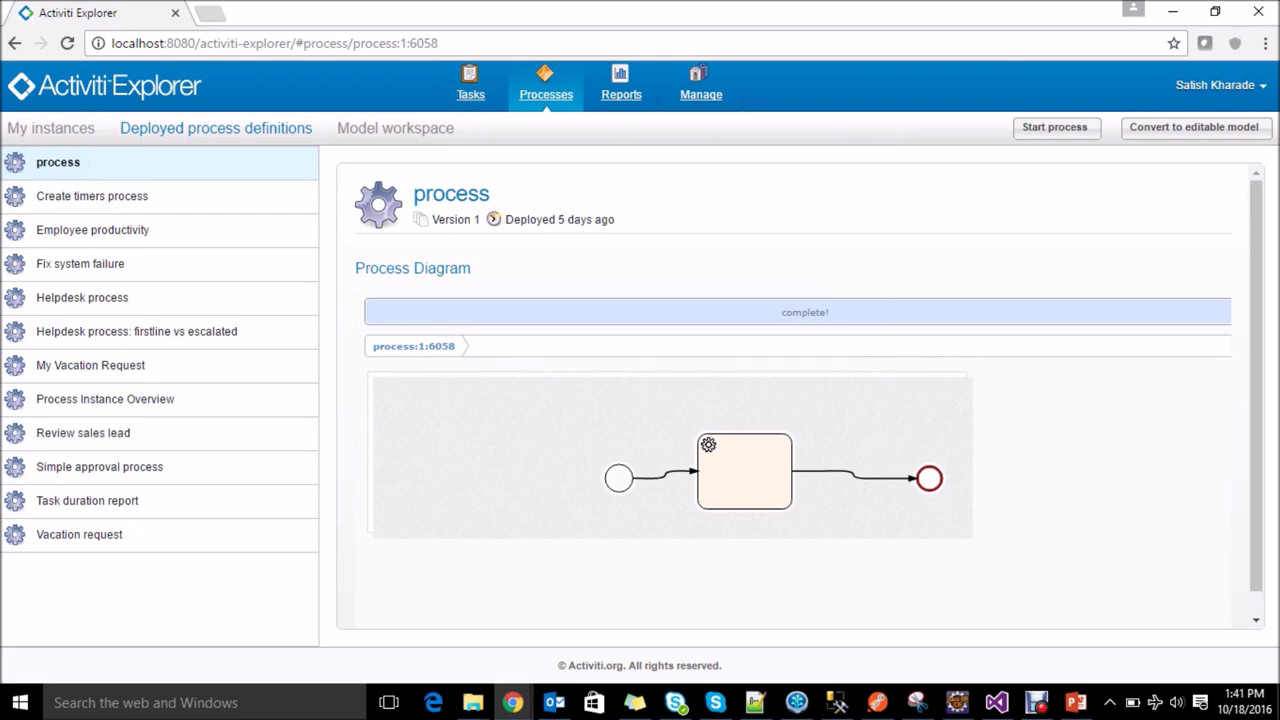
left_click(92, 365)
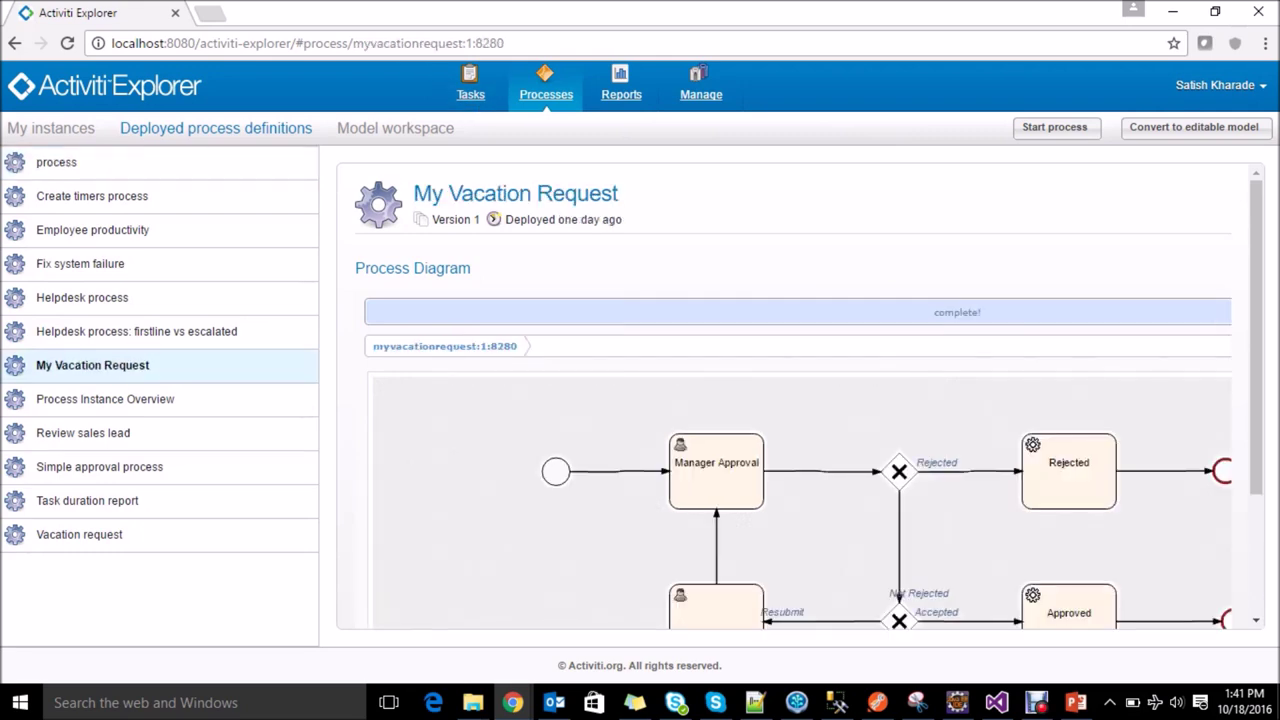
scroll(809, 396, "down", 2)
scroll(809, 396, "down", 1)
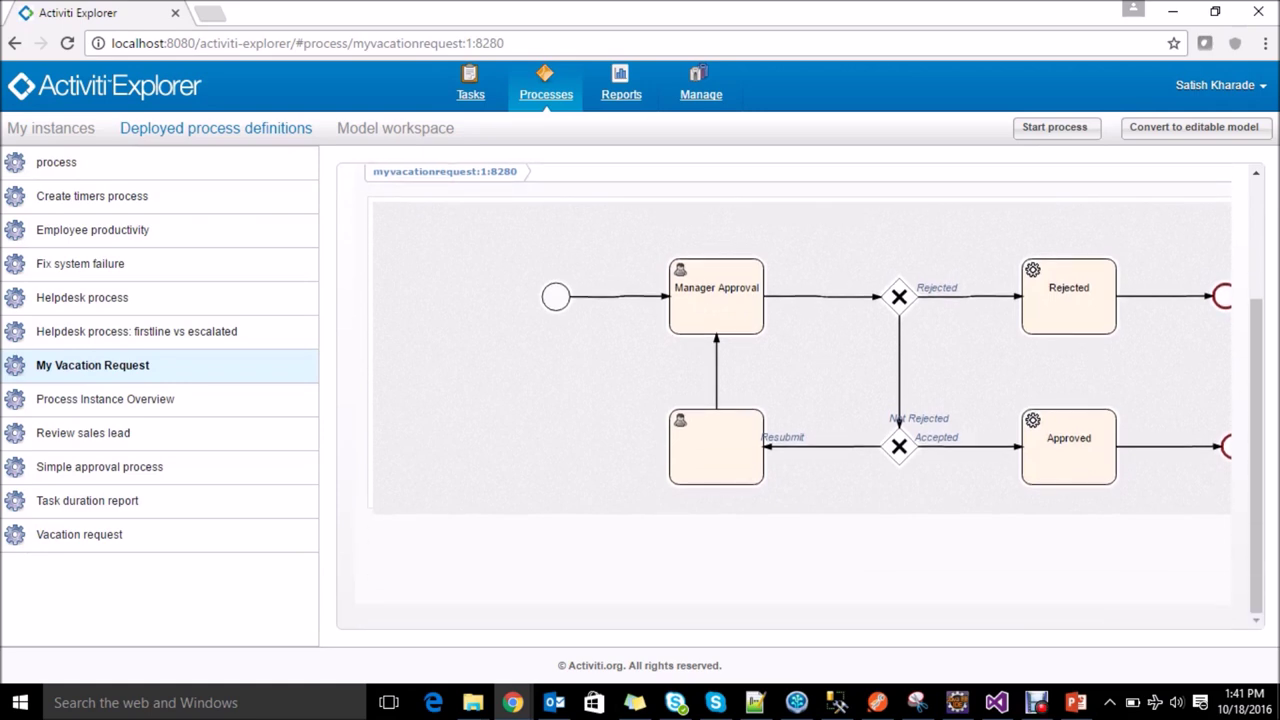
scroll(798, 396, "up", 1)
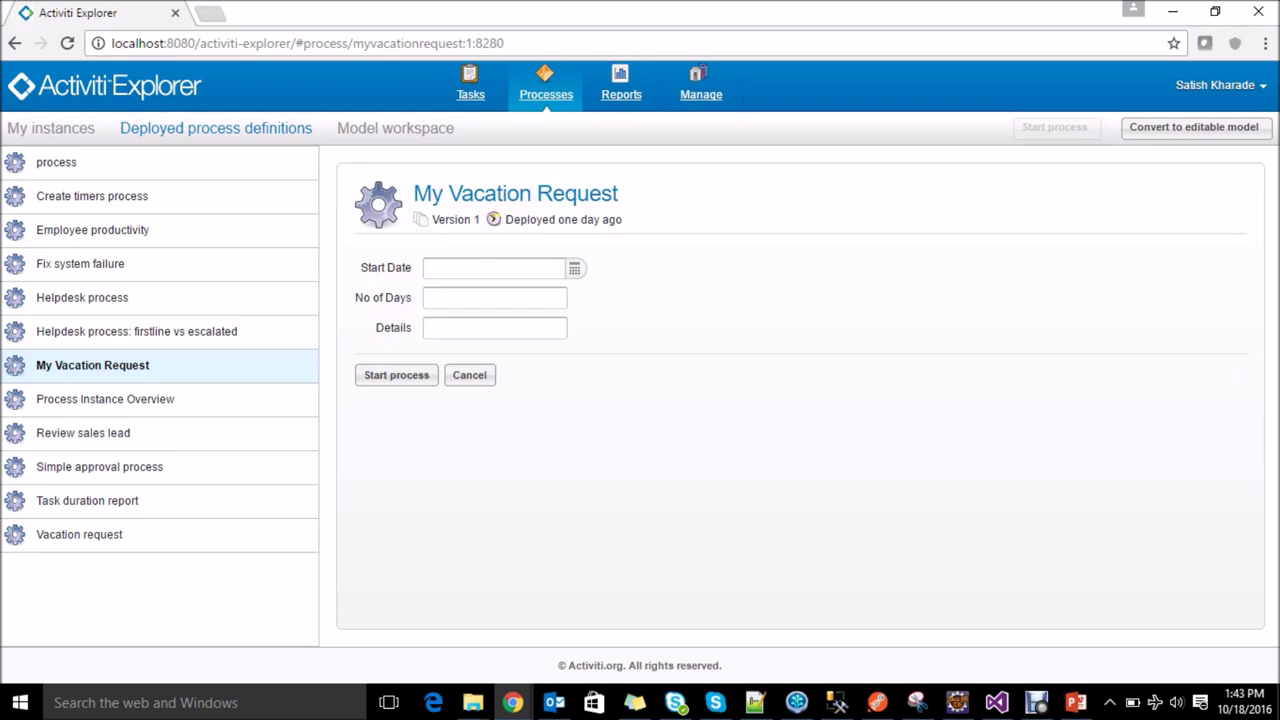
Step: Set Start Date to October 28, 2016 and No of Days to 4
left_click(494, 268)
left_click(574, 268)
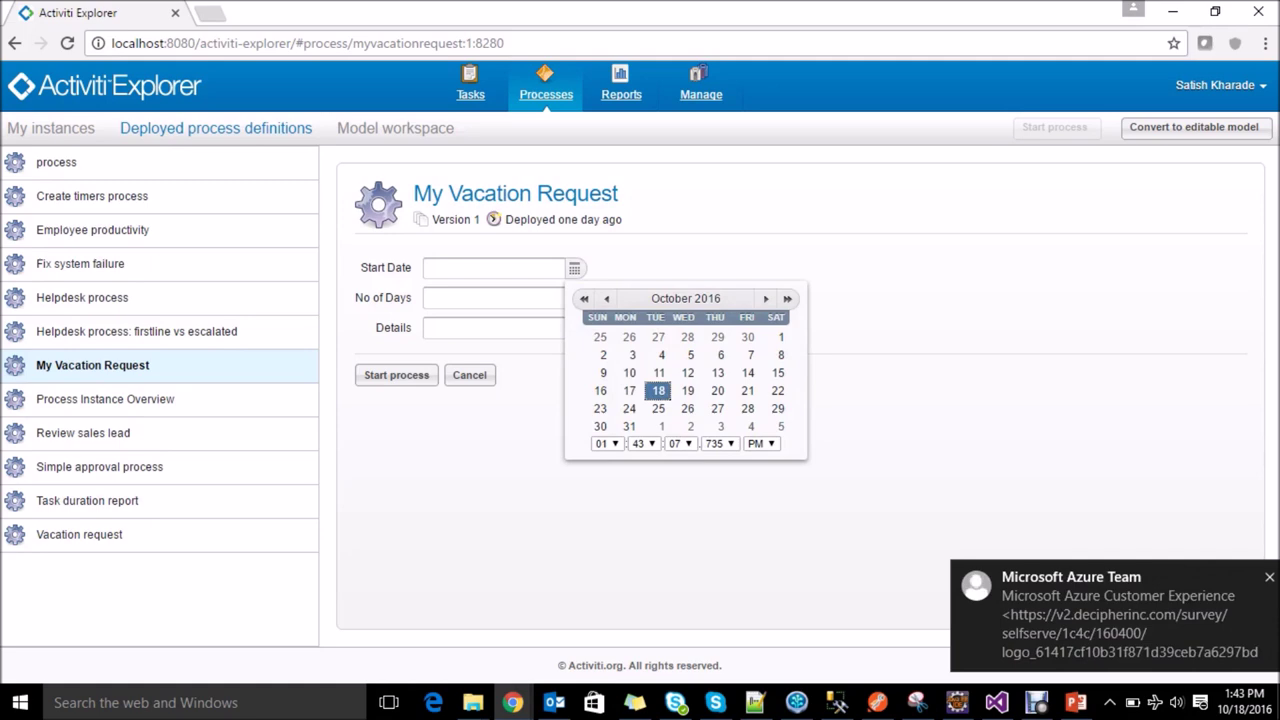
left_click(748, 408)
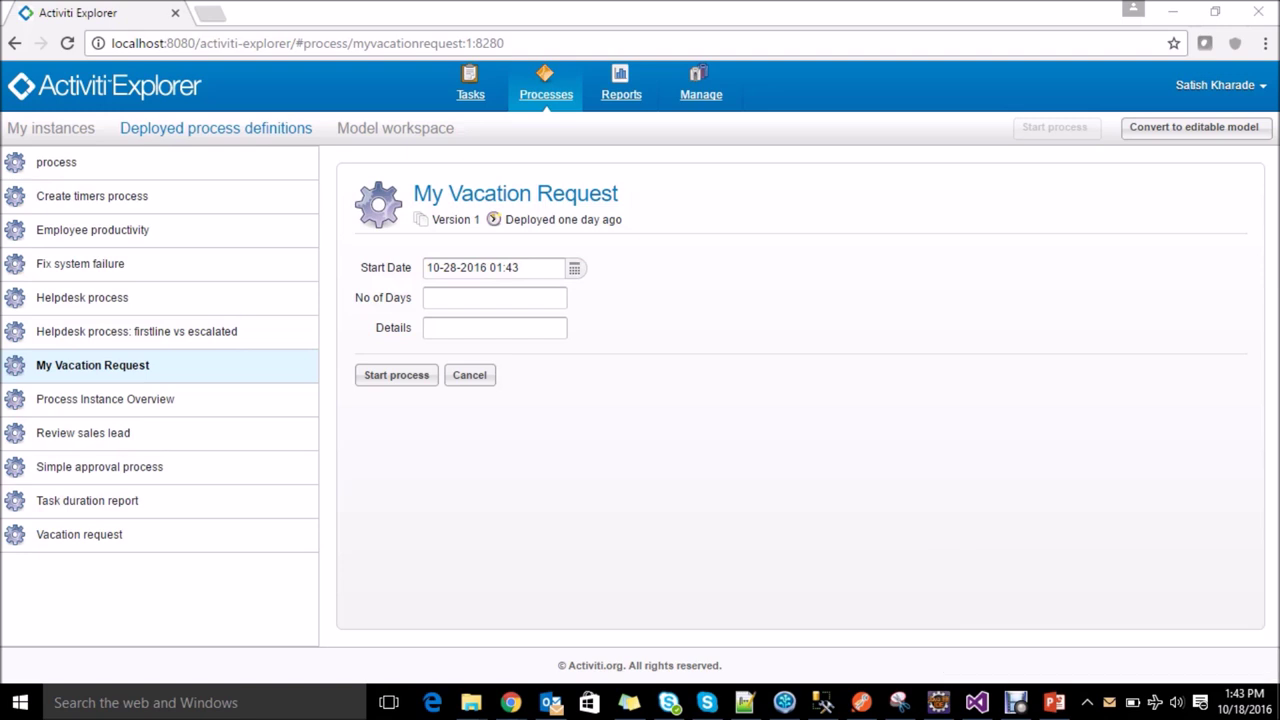
left_click(494, 297)
type("4")
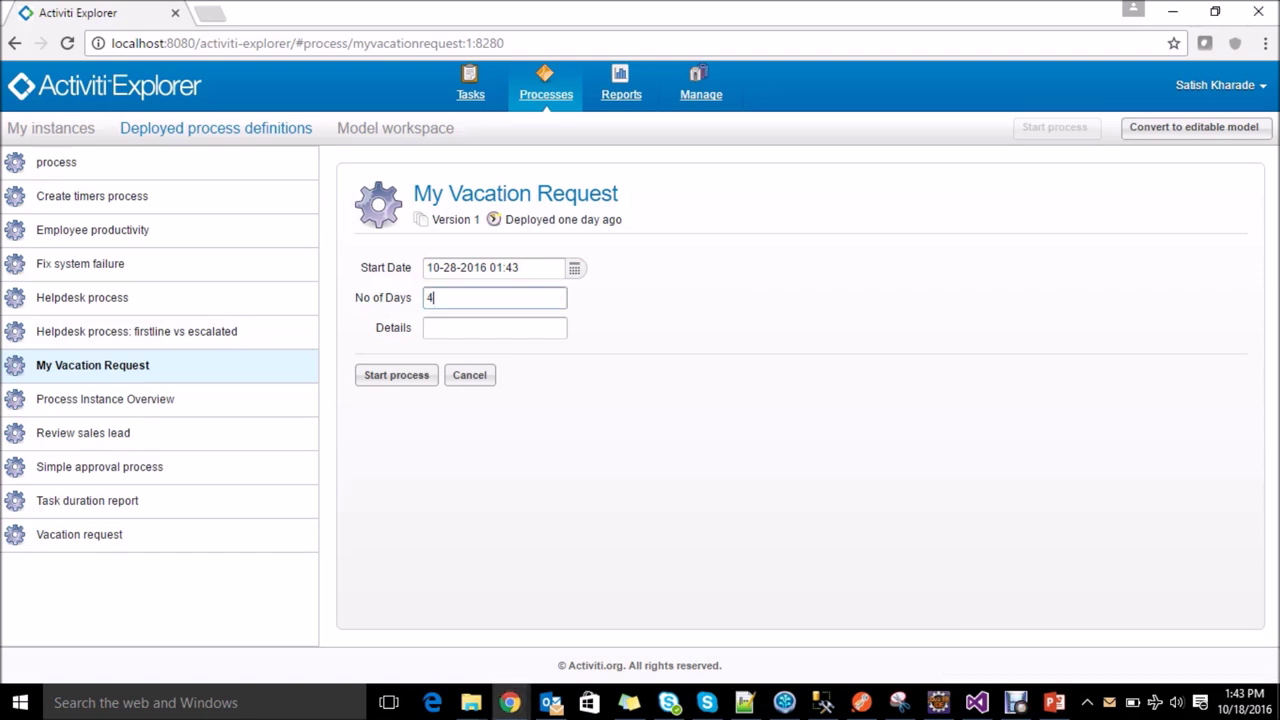
Step: Enter details 'Going for Diwali Vacation' and start the process
left_click(494, 327)
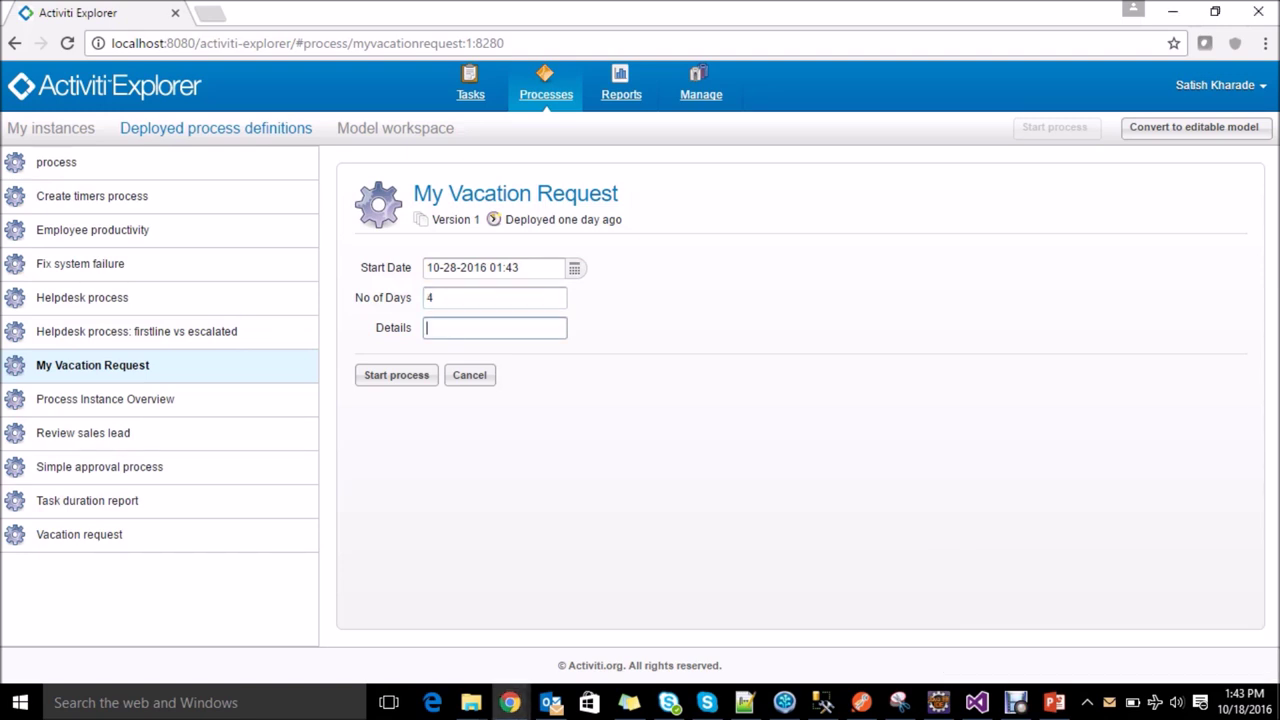
type("Going for Dewali Vacation")
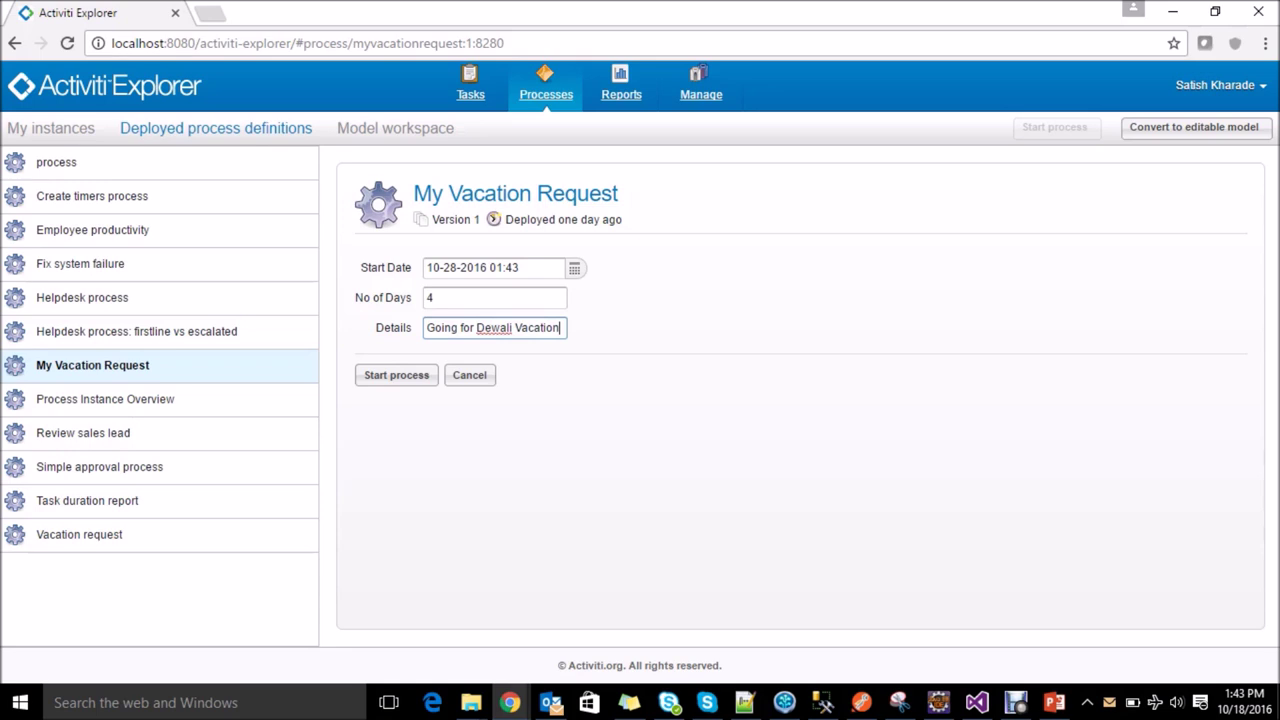
left_click(491, 327)
key("BackSpace")
type("i")
left_click(396, 375)
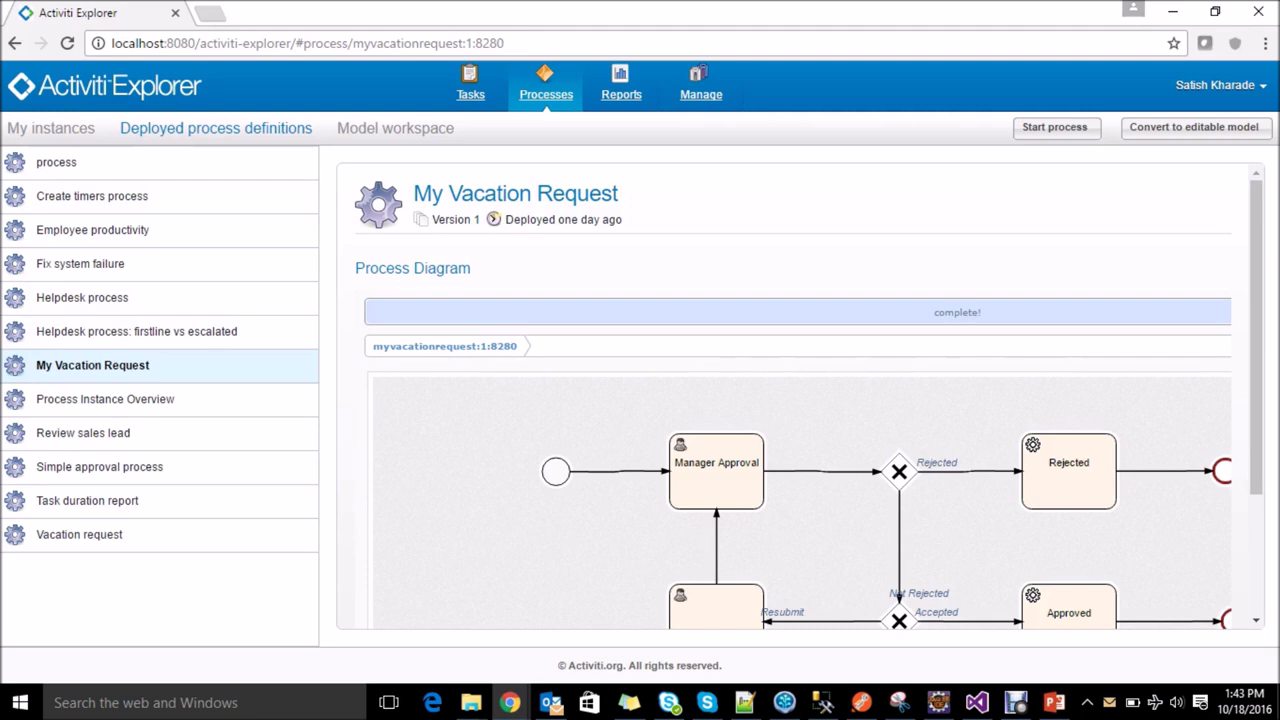
Step: Open My Vacation Request (8281) under My instances to see it waiting at Manager Approval
left_click(50, 128)
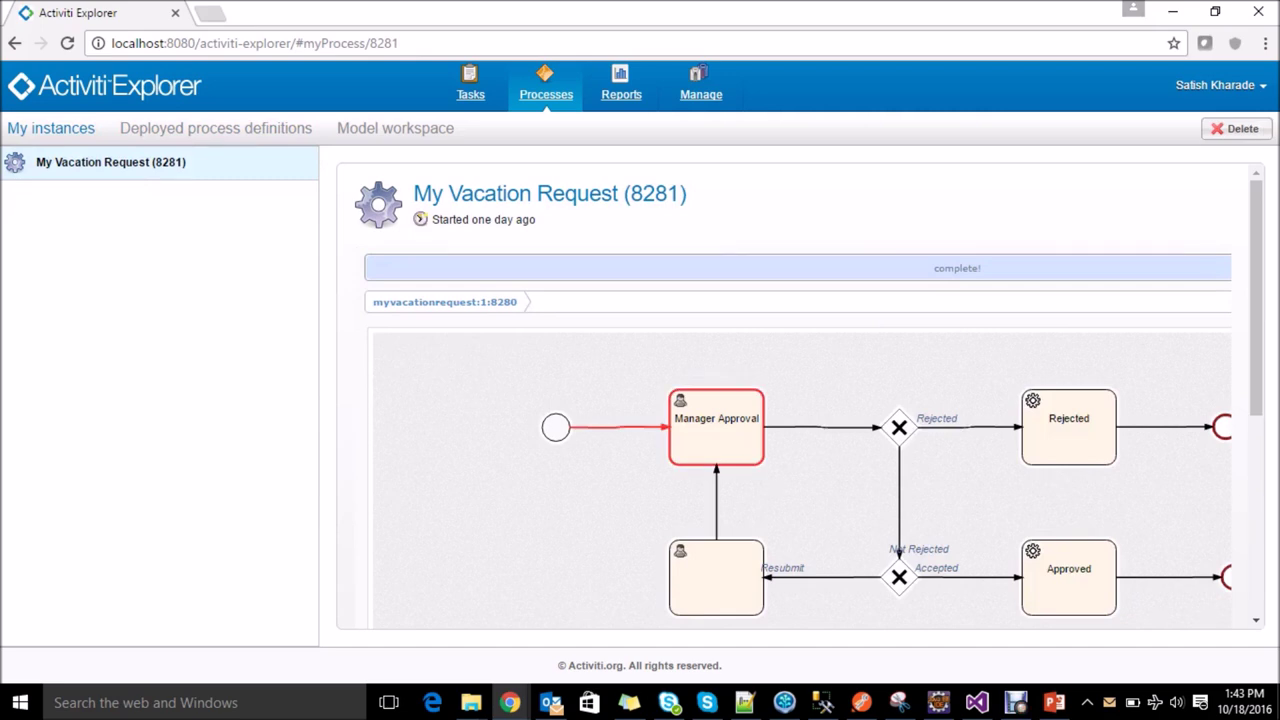
scroll(800, 400, "down", 1)
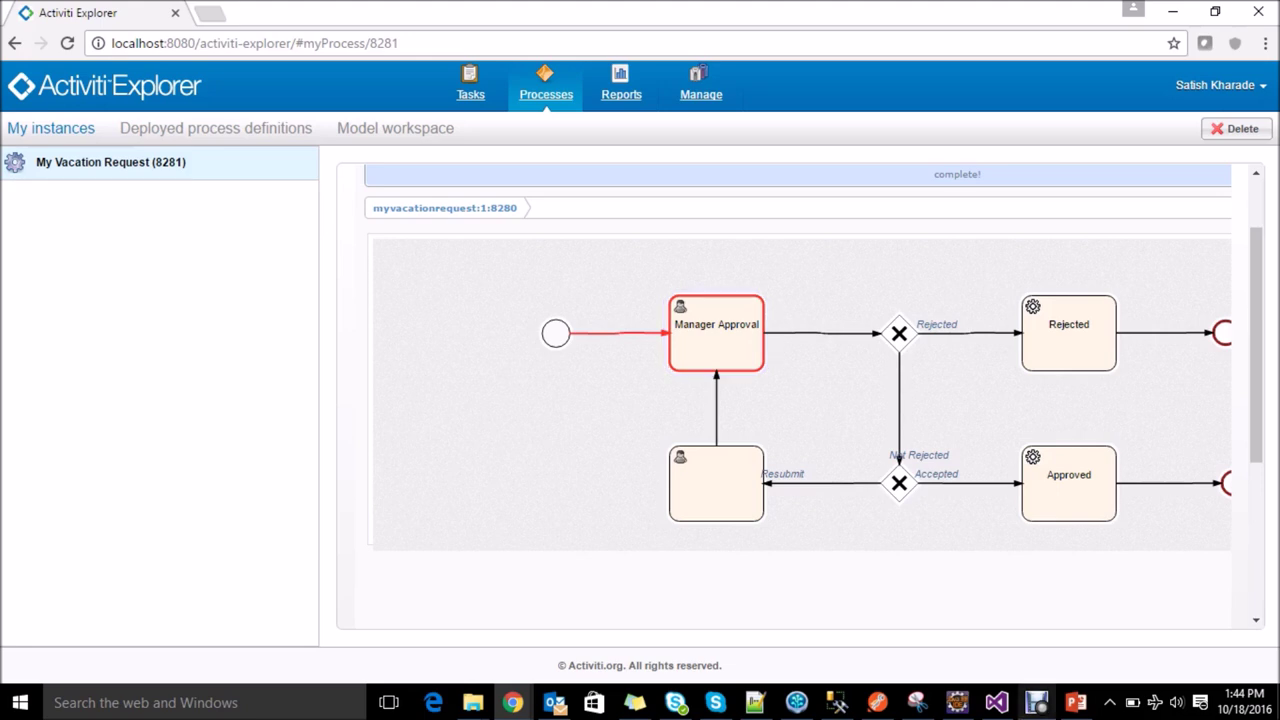
left_click(1036, 702)
left_click(697, 611)
Step: Log out and sign back in as the manager user
left_click(1215, 85)
left_click(1172, 168)
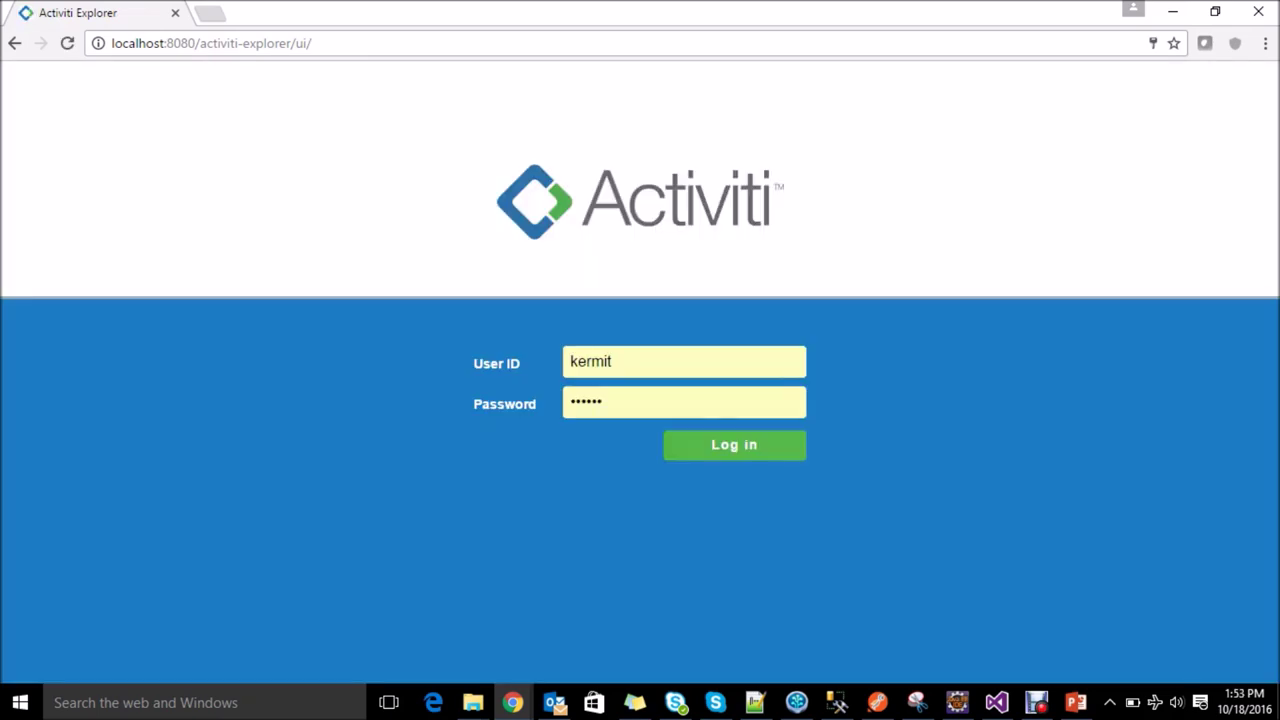
key("Return")
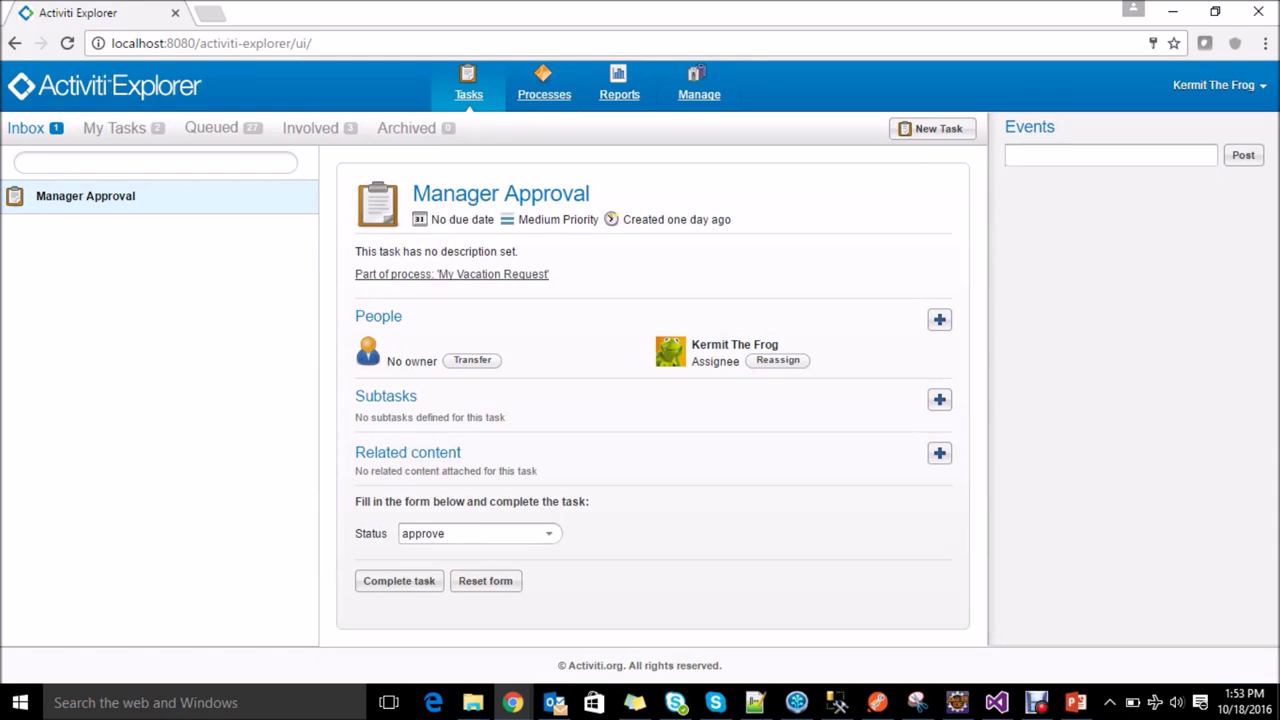
Step: Set the Manager Approval task's Status to Reject
left_click(548, 533)
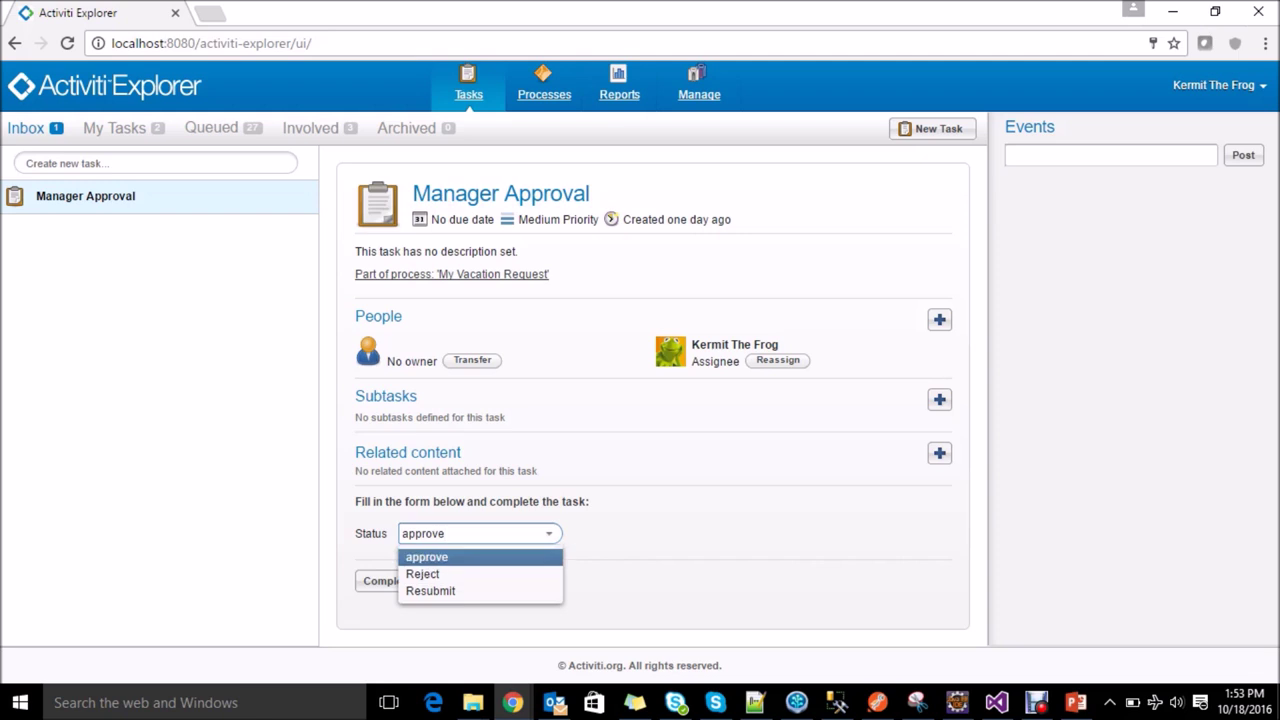
key("Down")
key("Down")
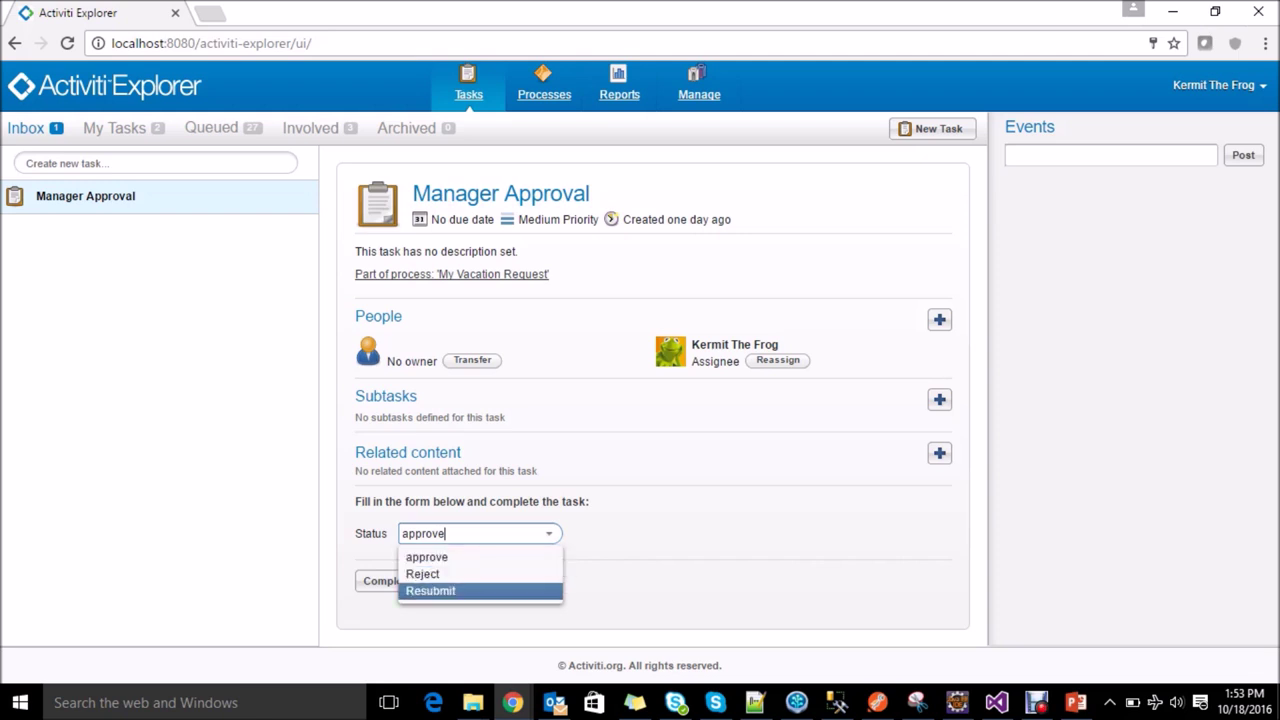
key("Up")
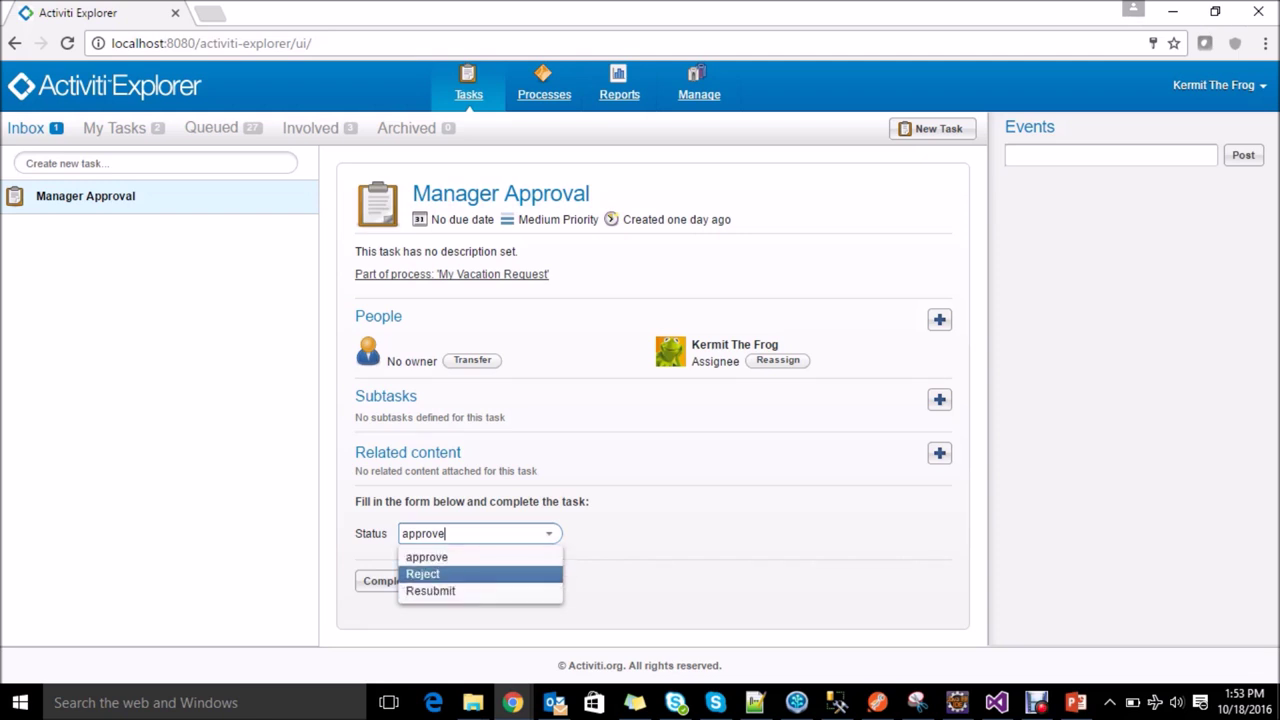
key("Return")
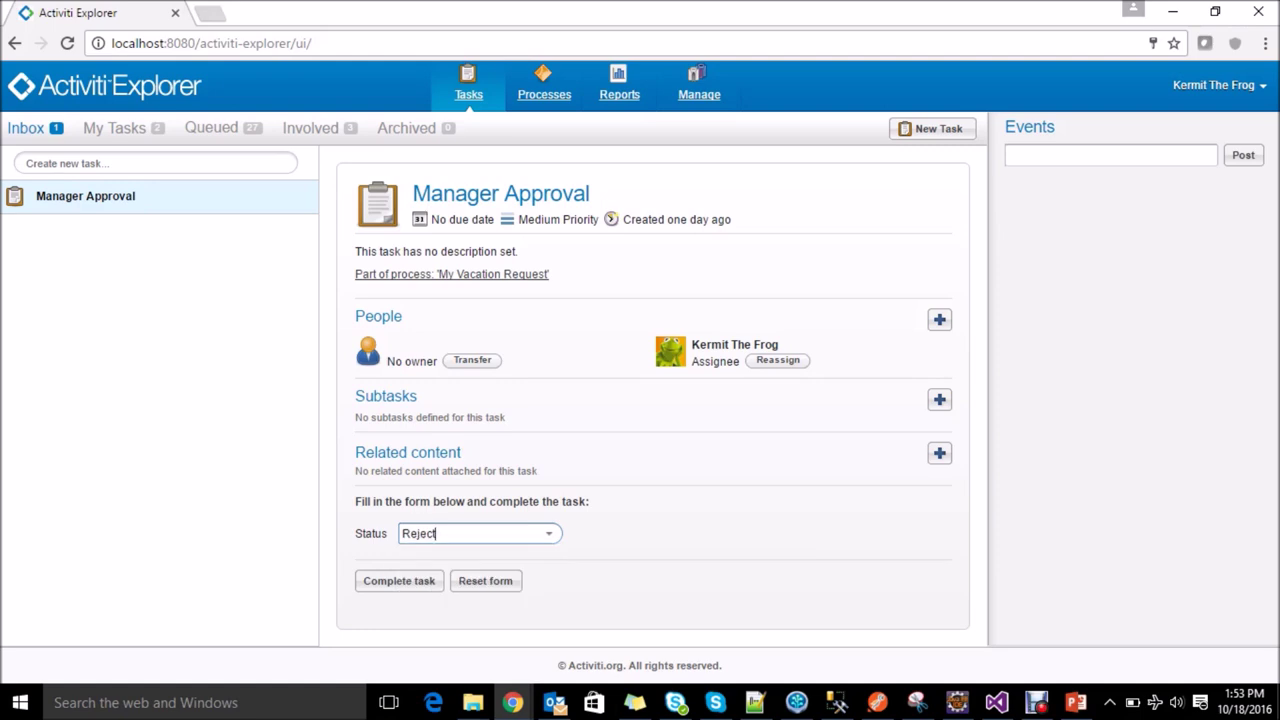
key("Tab")
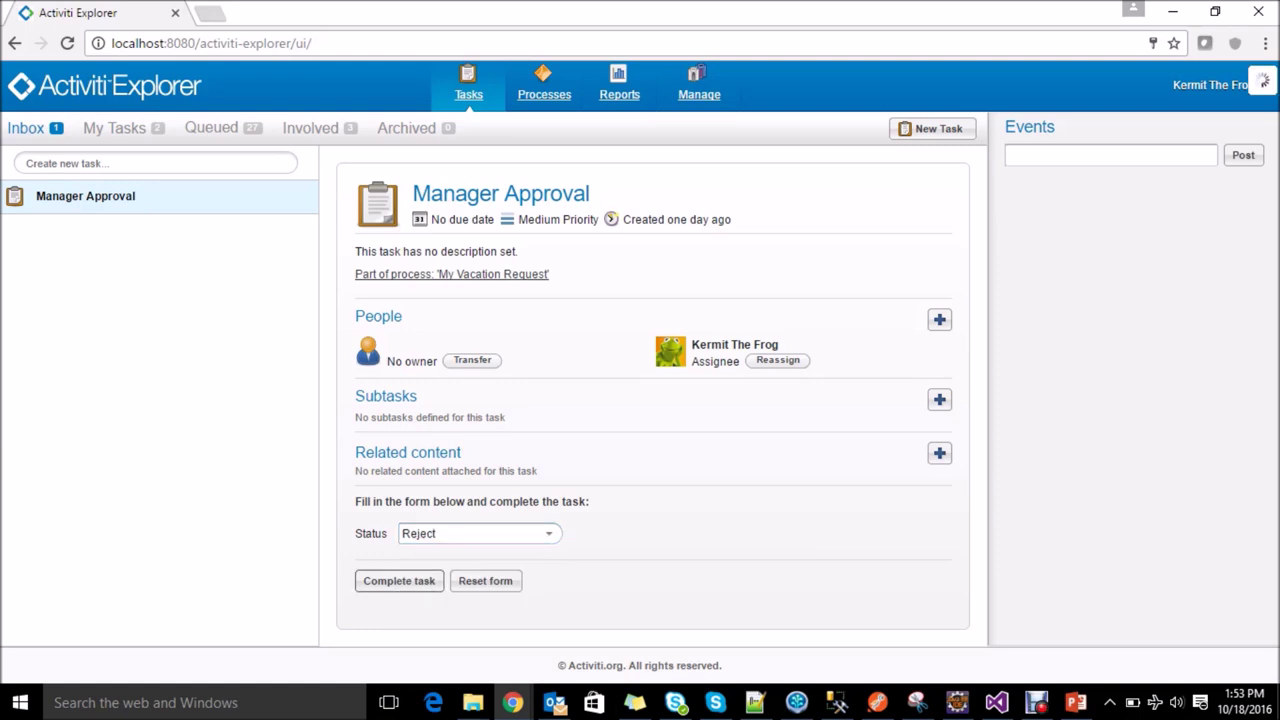
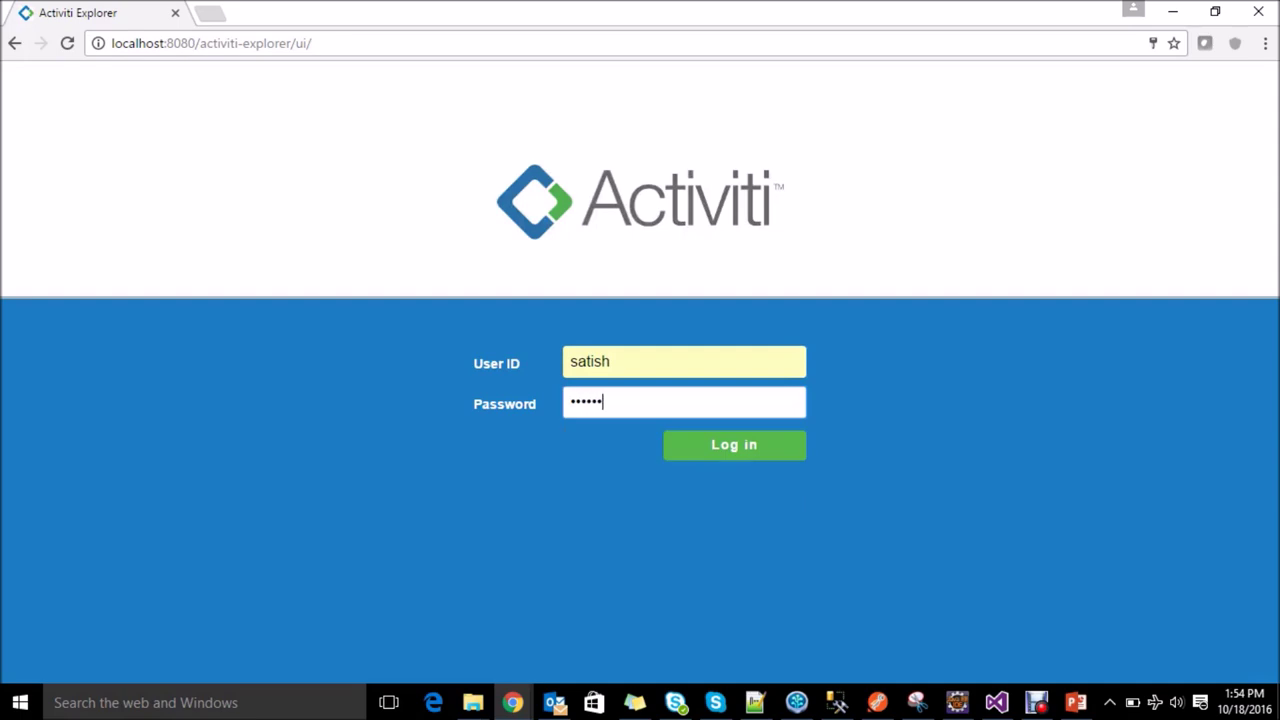
Step: Log in to Activiti Explorer, then switch to the Outlook inbox
key("Return")
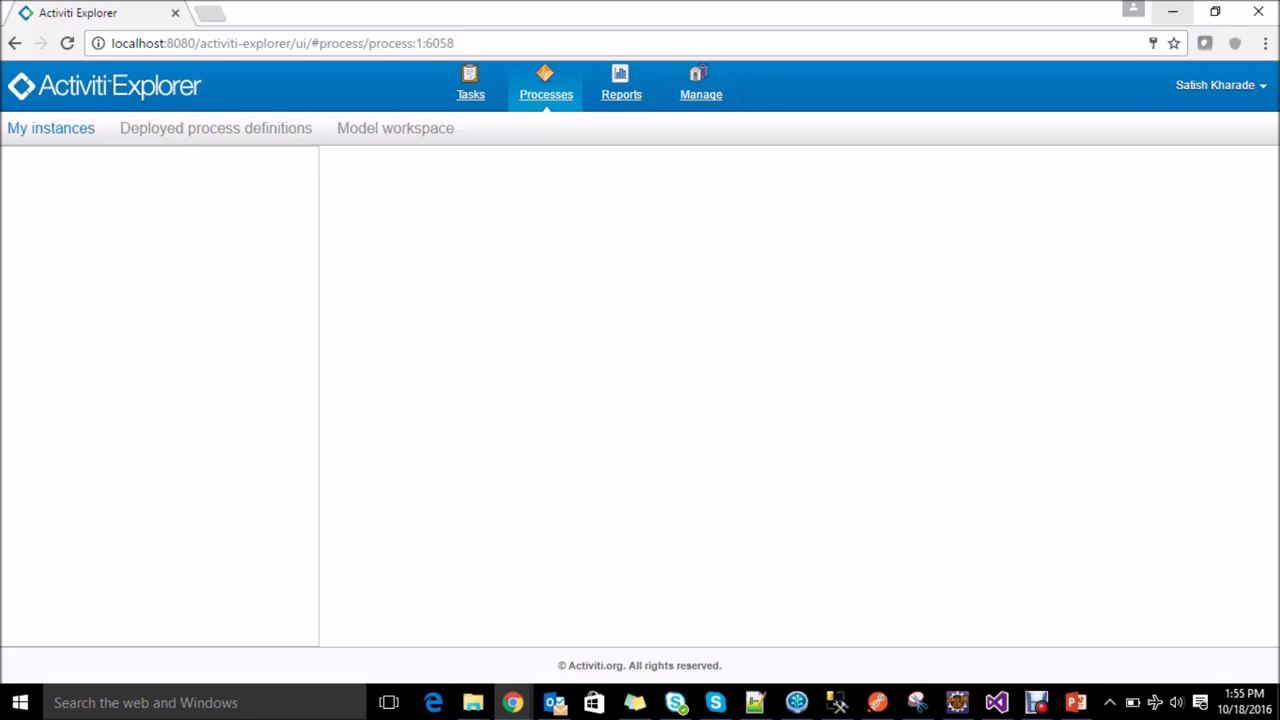
left_click(554, 702)
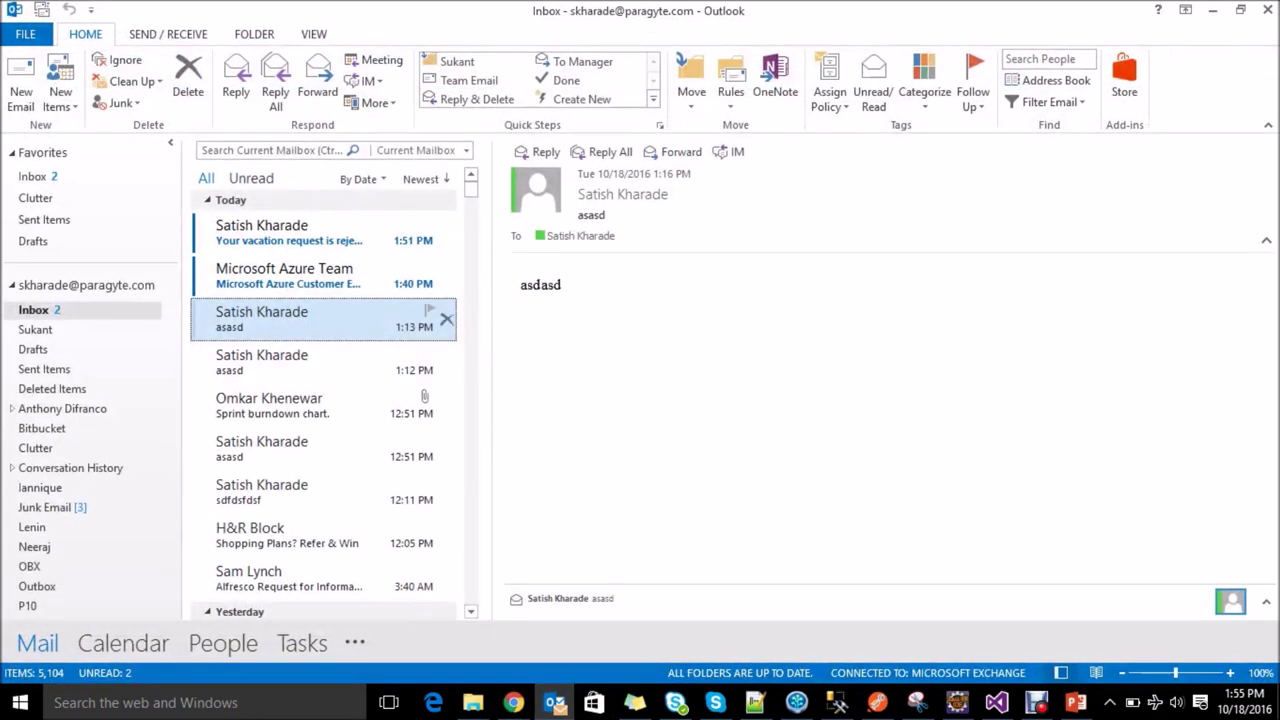
Step: Read the 1:51 PM 'Your vacation request is rejected' email, then return to Chrome
left_click(300, 232)
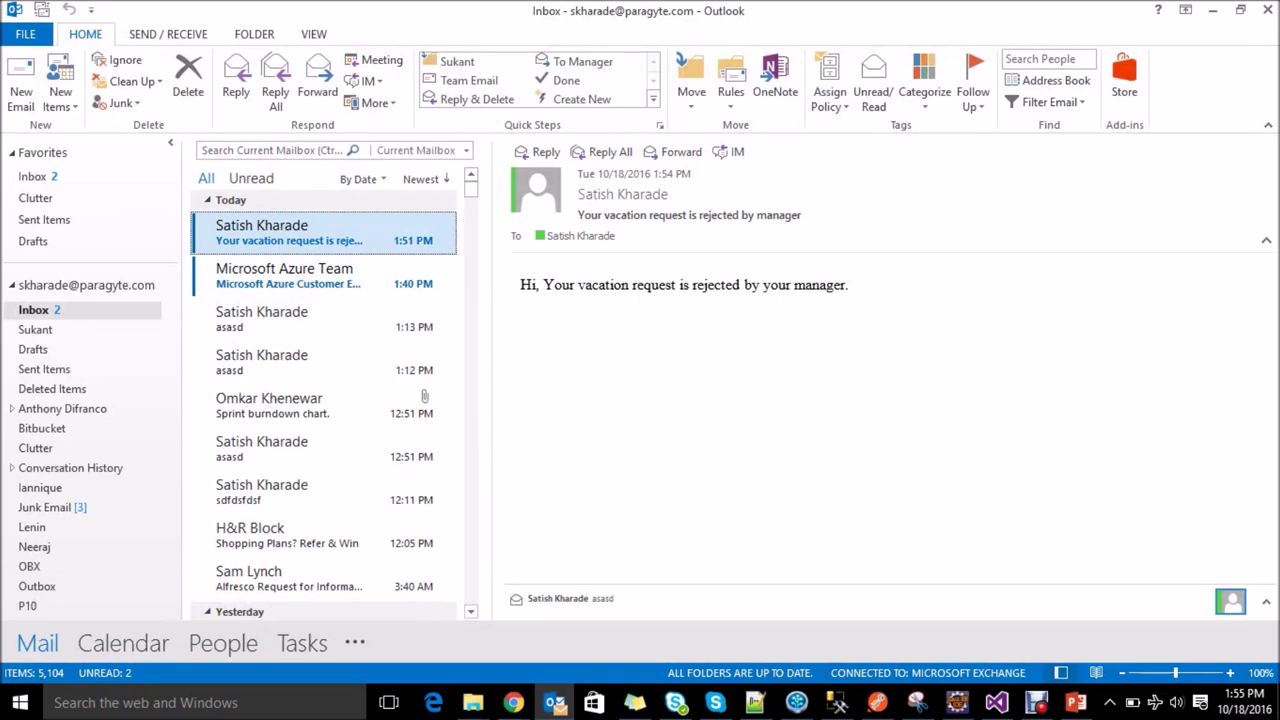
key("alt+Tab")
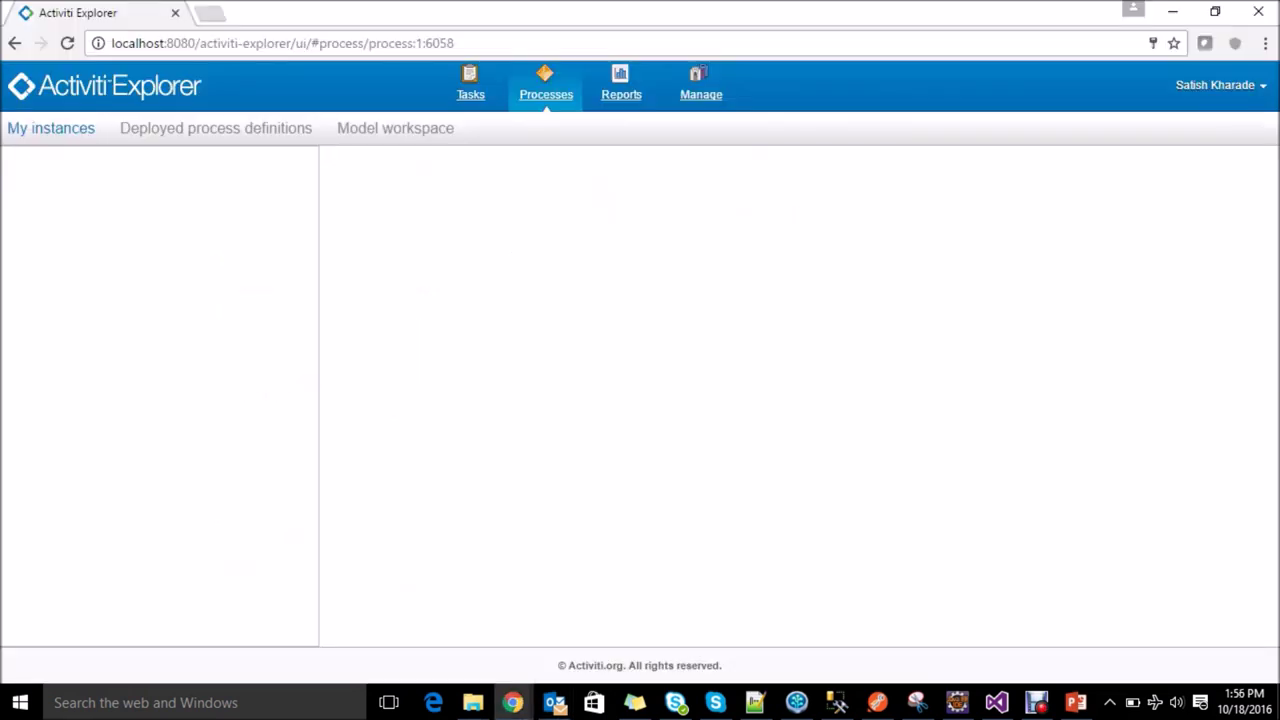
Step: List completed instances of myvacationrequest:1:8280 under Manage > Administration
left_click(701, 86)
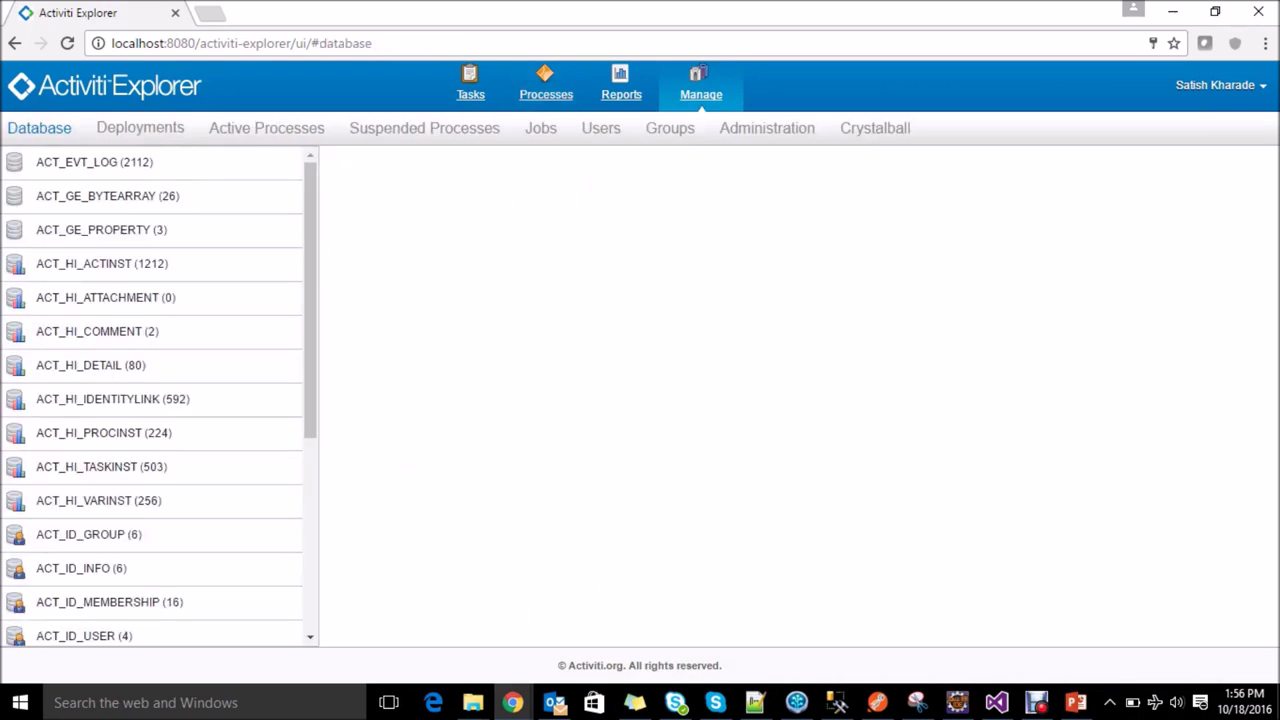
left_click(767, 128)
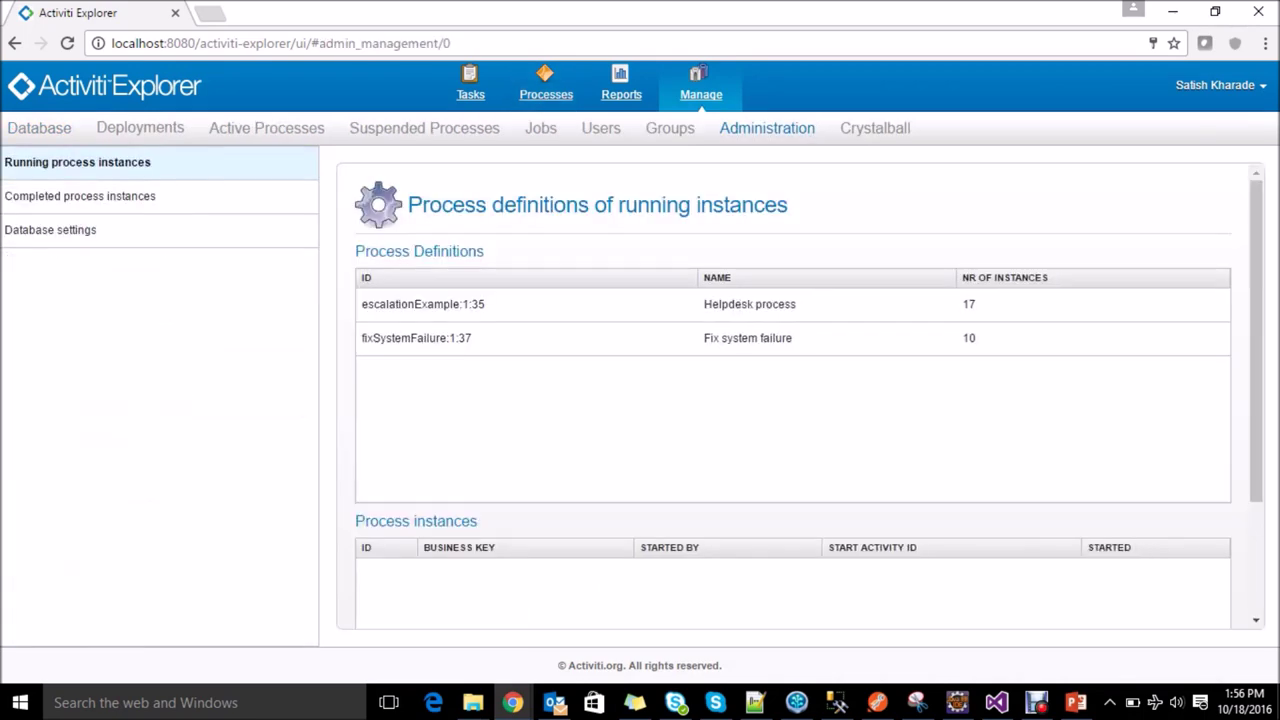
left_click(84, 196)
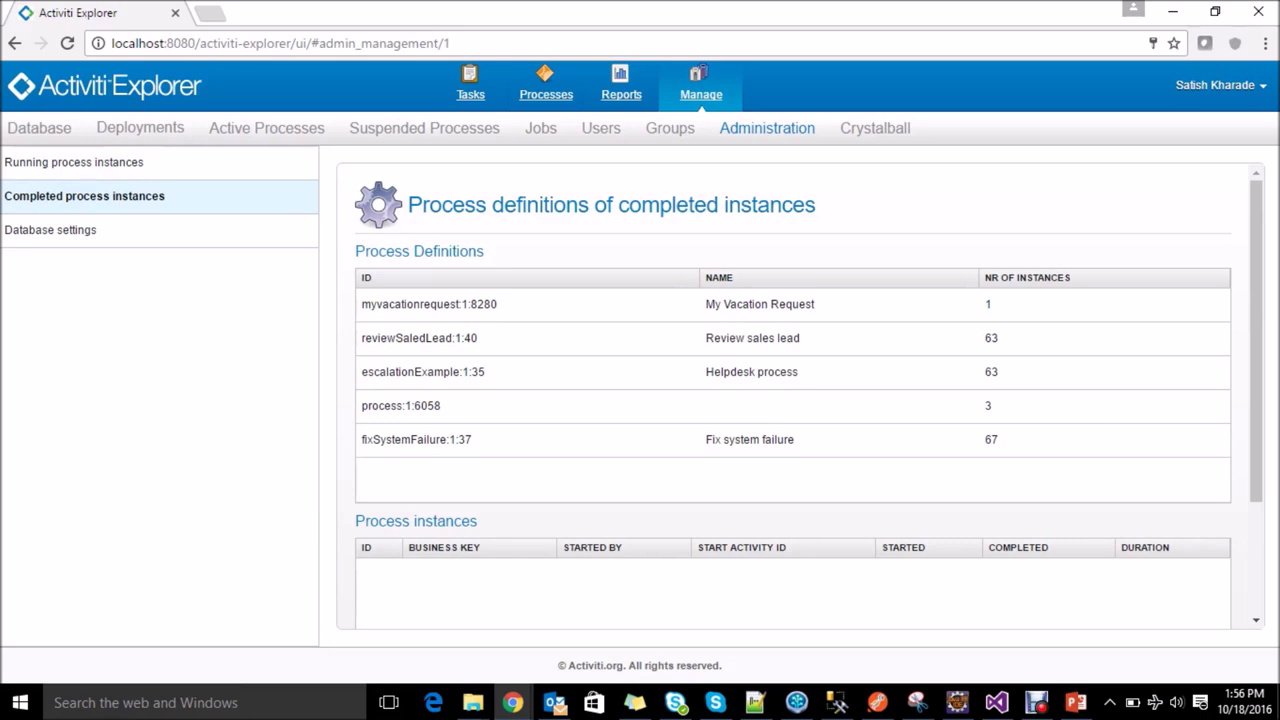
left_click(430, 304)
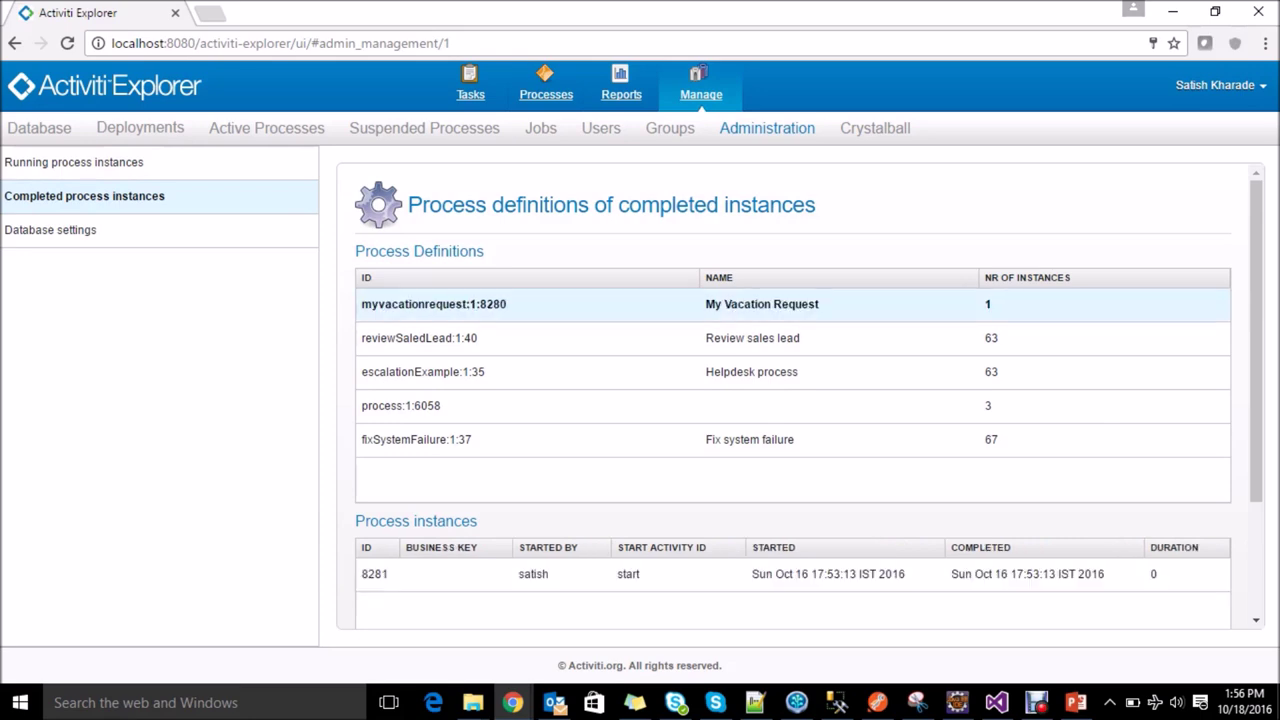
scroll(793, 400, "down", 1)
scroll(793, 400, "down", 1)
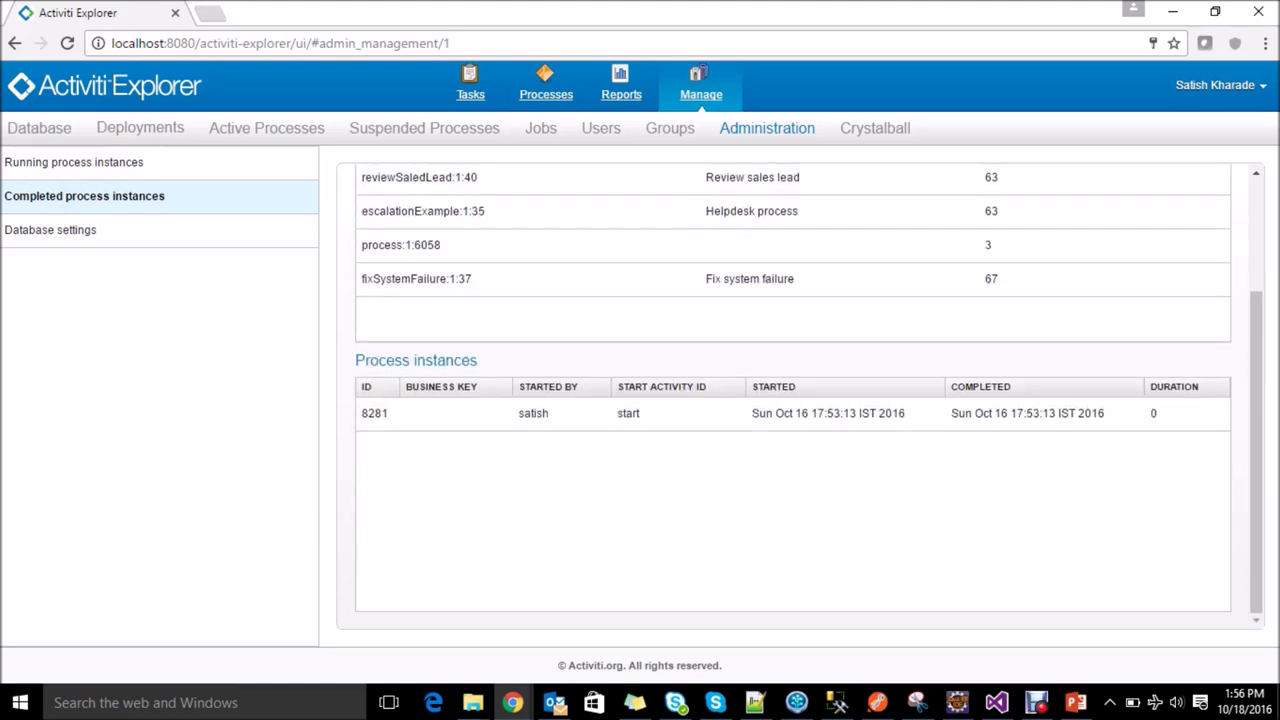
Step: Open completed instance 8281 and review its diagram and rejected status variable
left_click(793, 413)
scroll(793, 400, "down", 7)
scroll(793, 400, "down", 1)
scroll(793, 400, "up", 5)
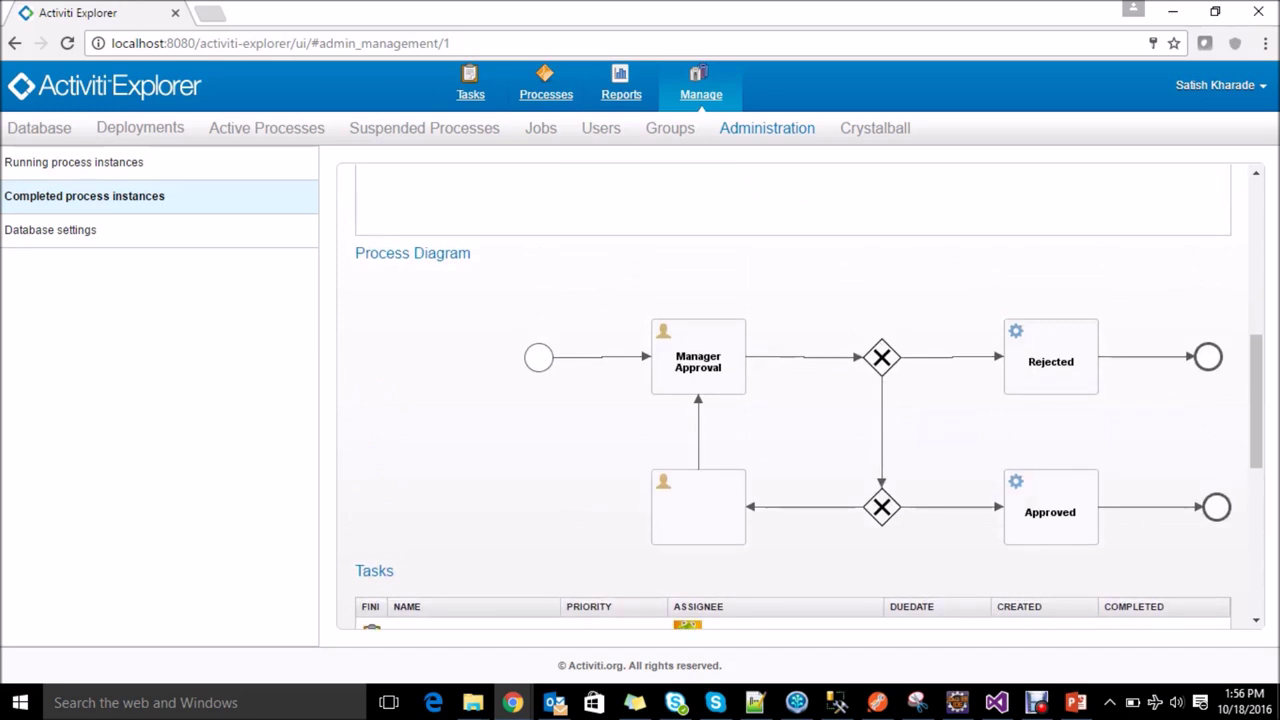
scroll(793, 400, "up", 1)
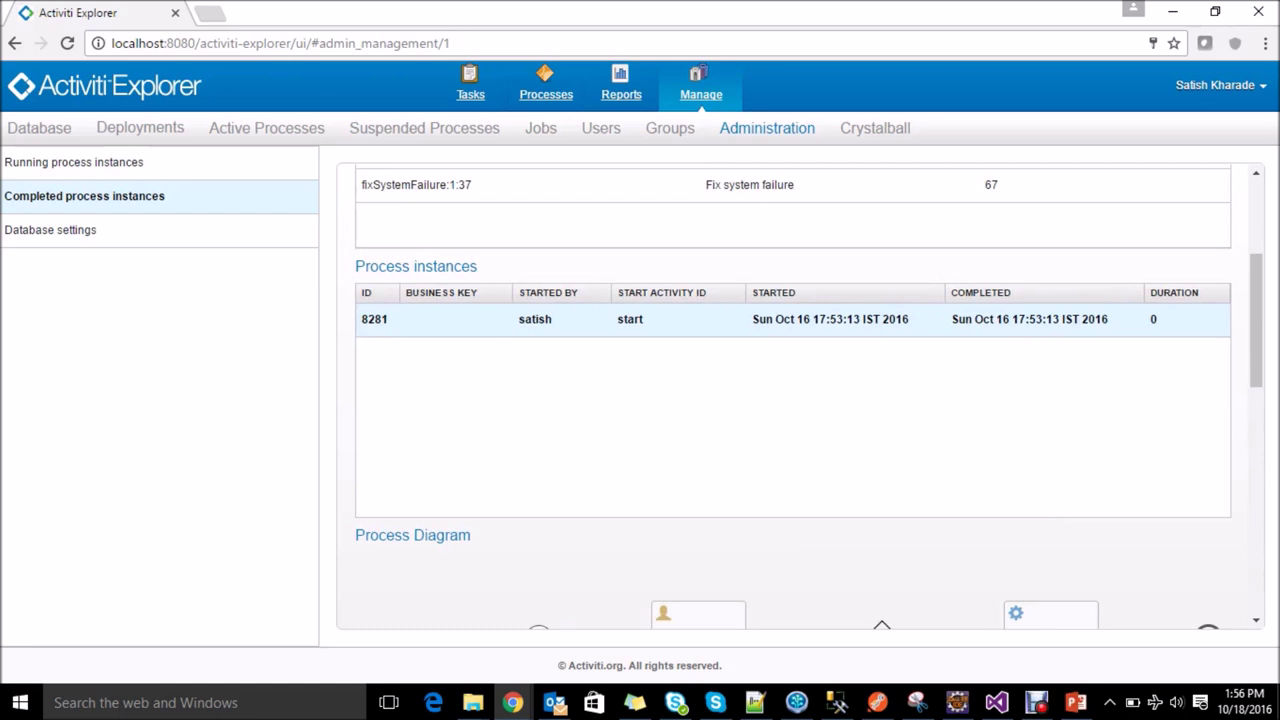
scroll(793, 396, "down", 7)
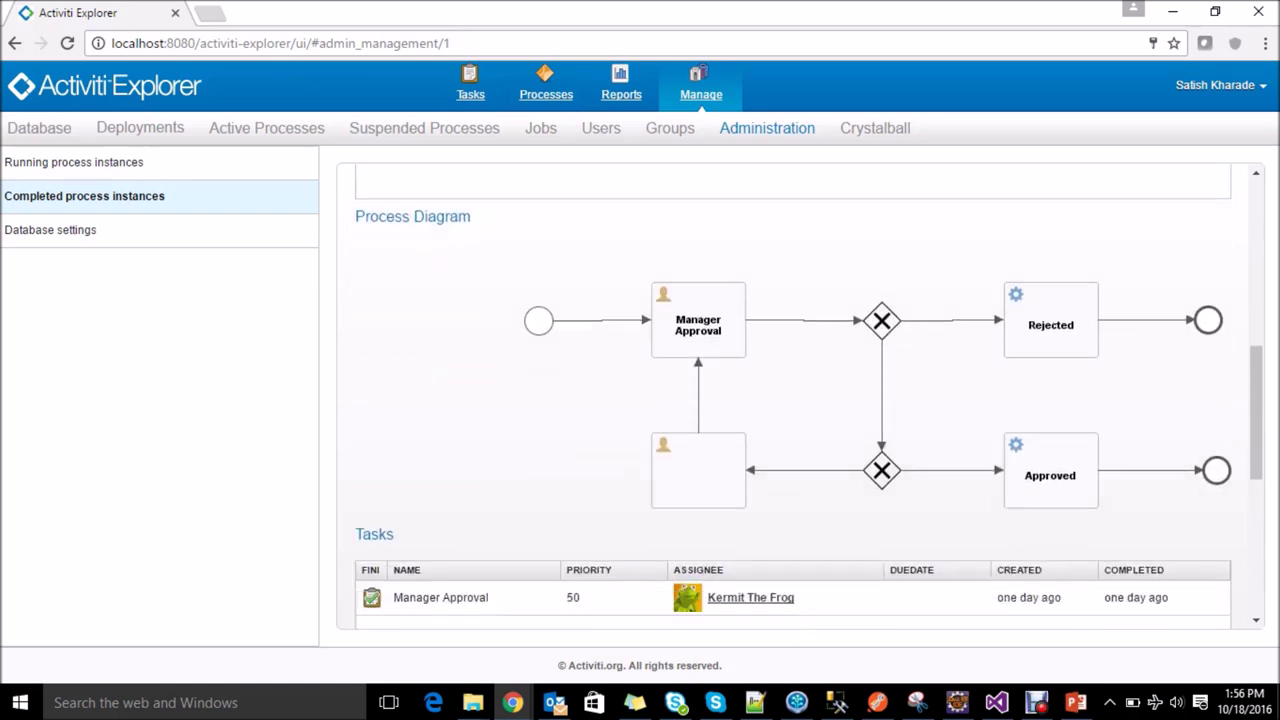
scroll(793, 396, "down", 2)
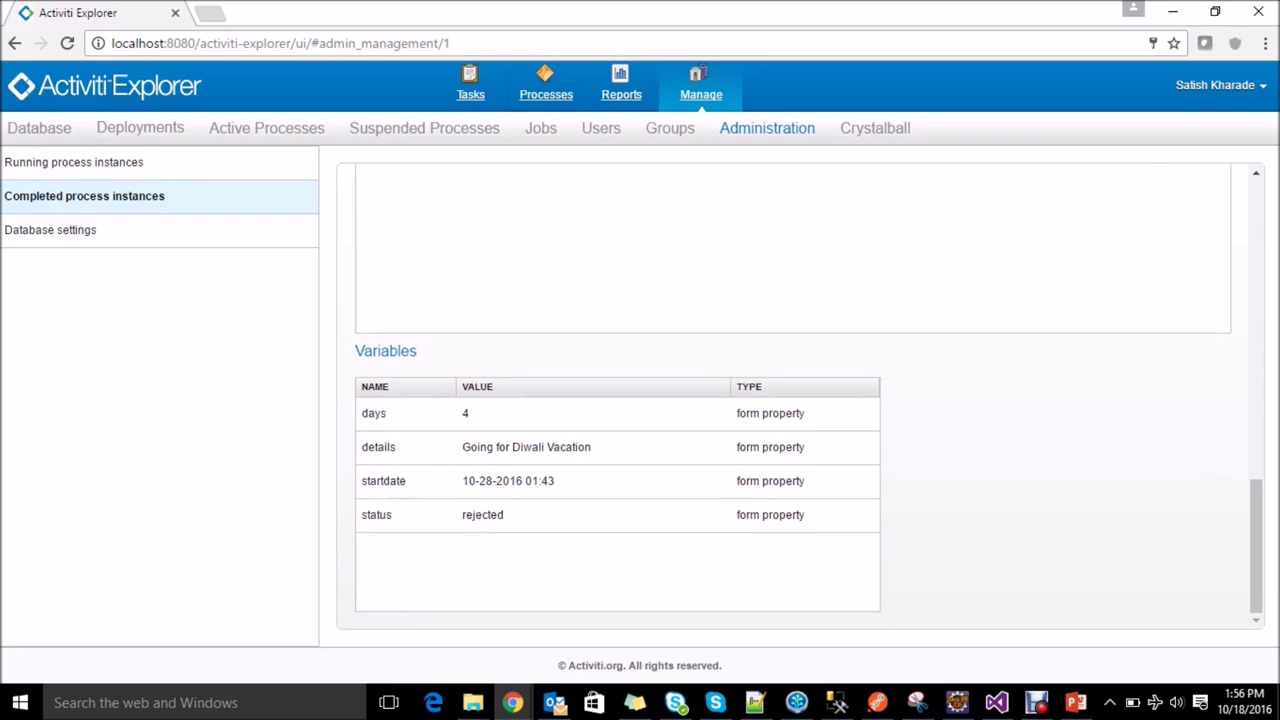
scroll(793, 395, "up", 10)
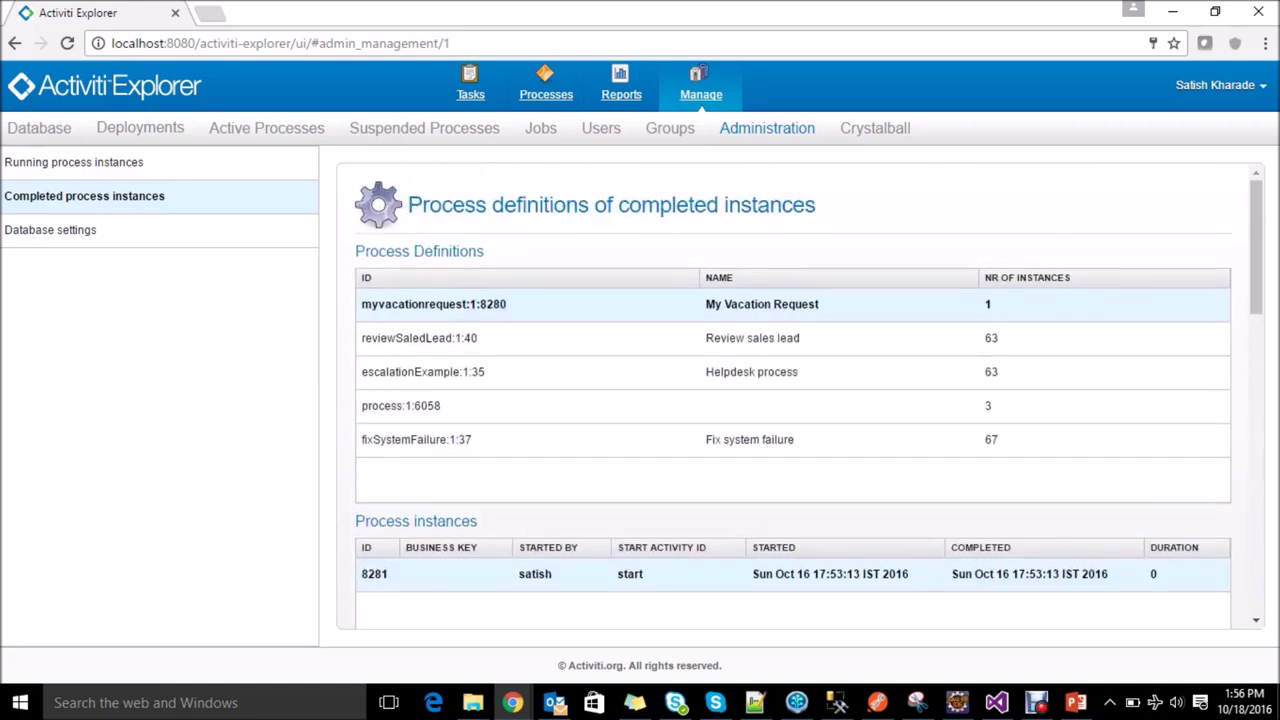
Step: Return to the Processes section to view the My Vacation Request model
left_click(546, 85)
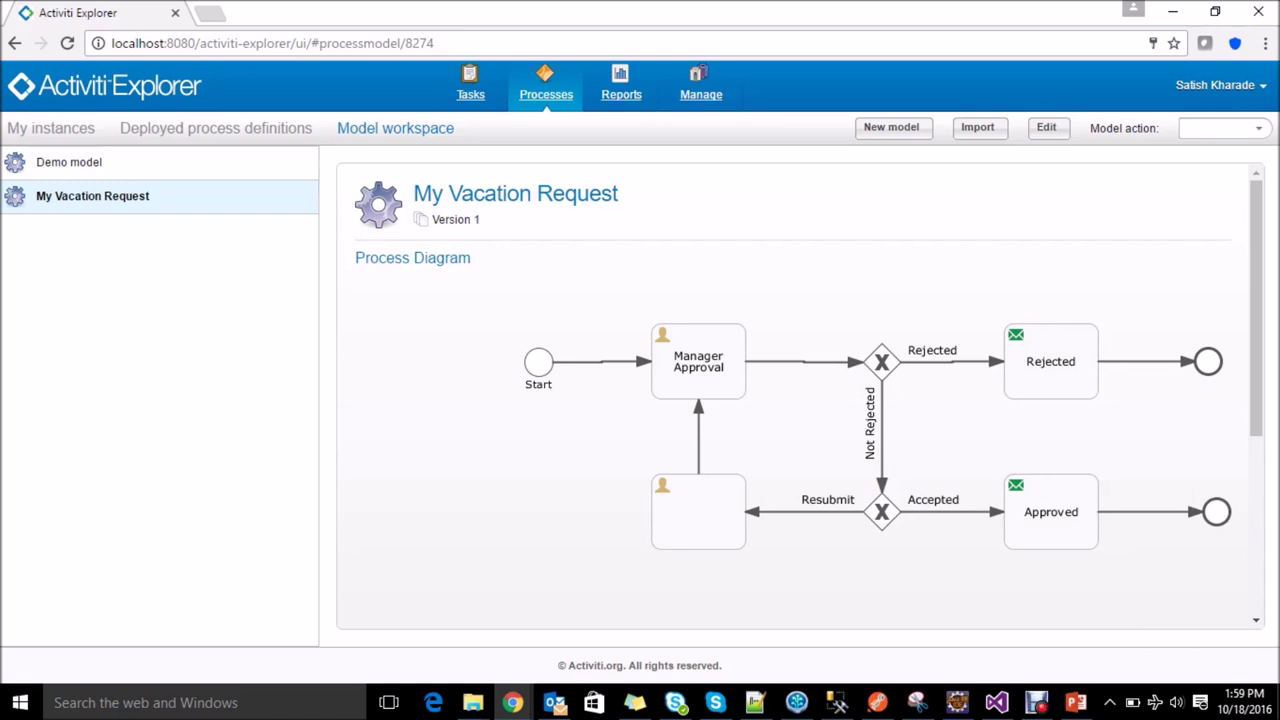
mouse_move(1036, 702)
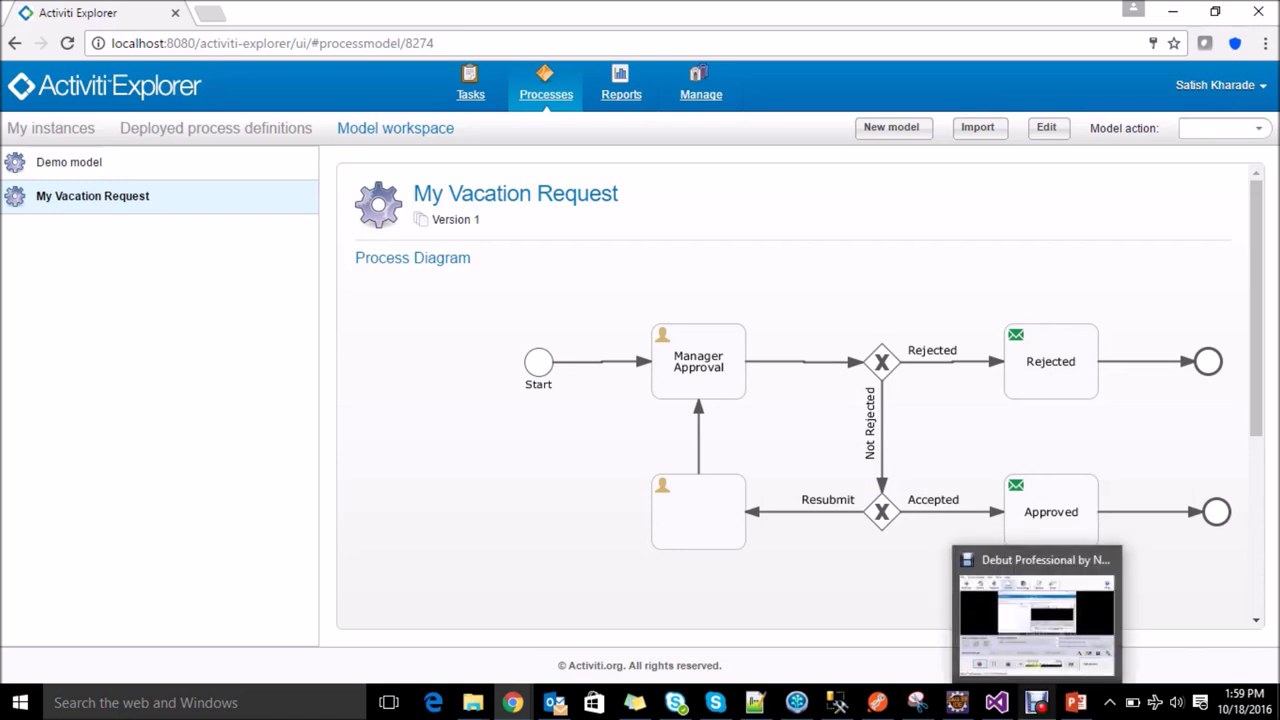